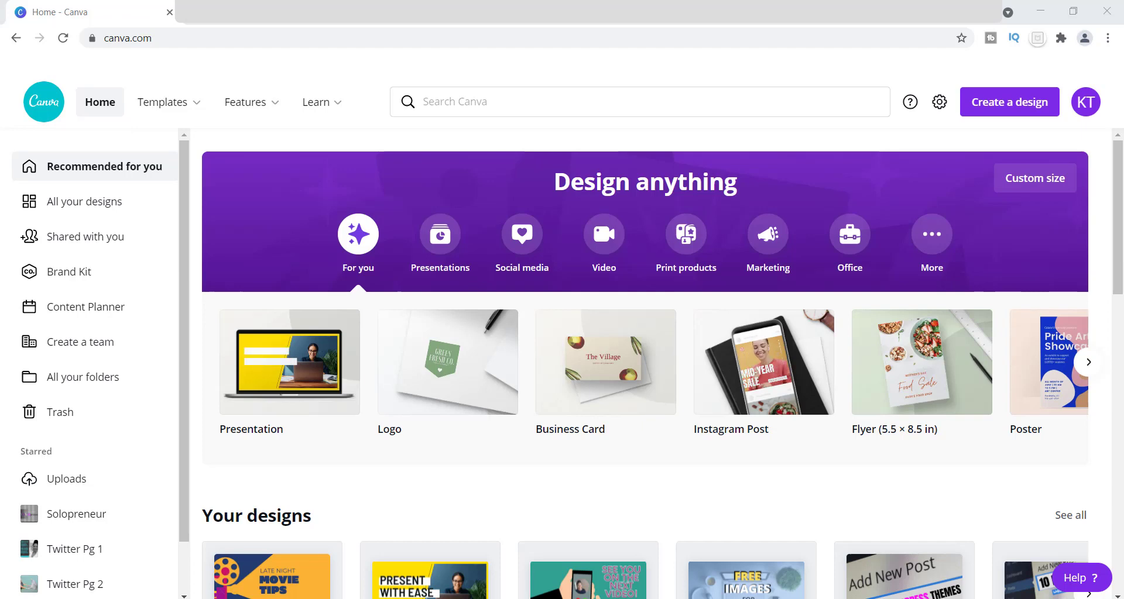
# Search for infographic templates using the suggested Infographic category.
pyautogui.click(472, 110)
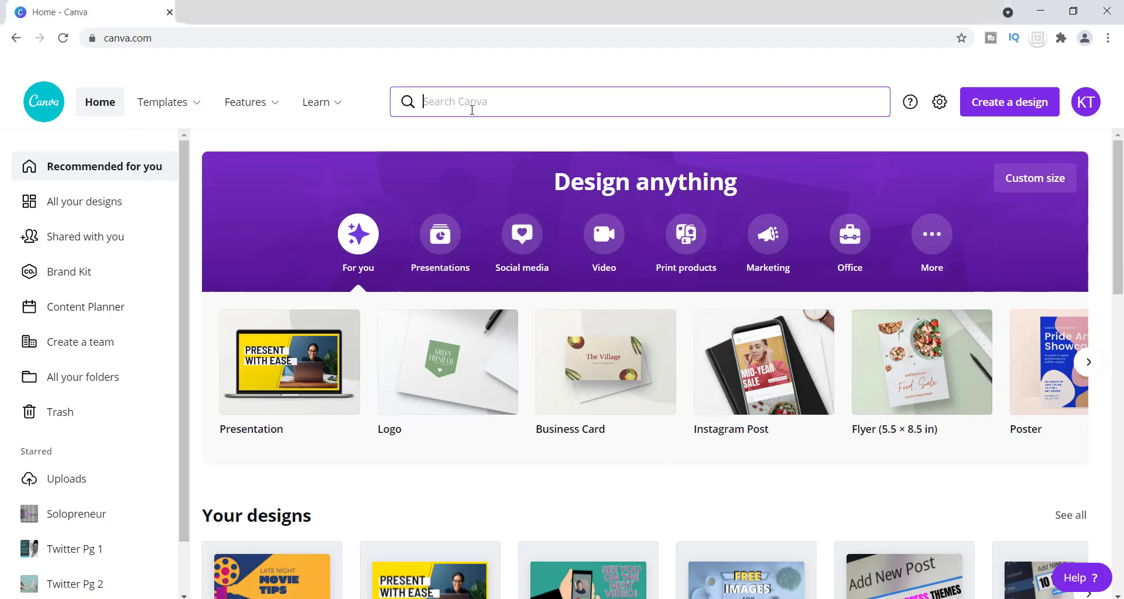
pyautogui.write('infog')
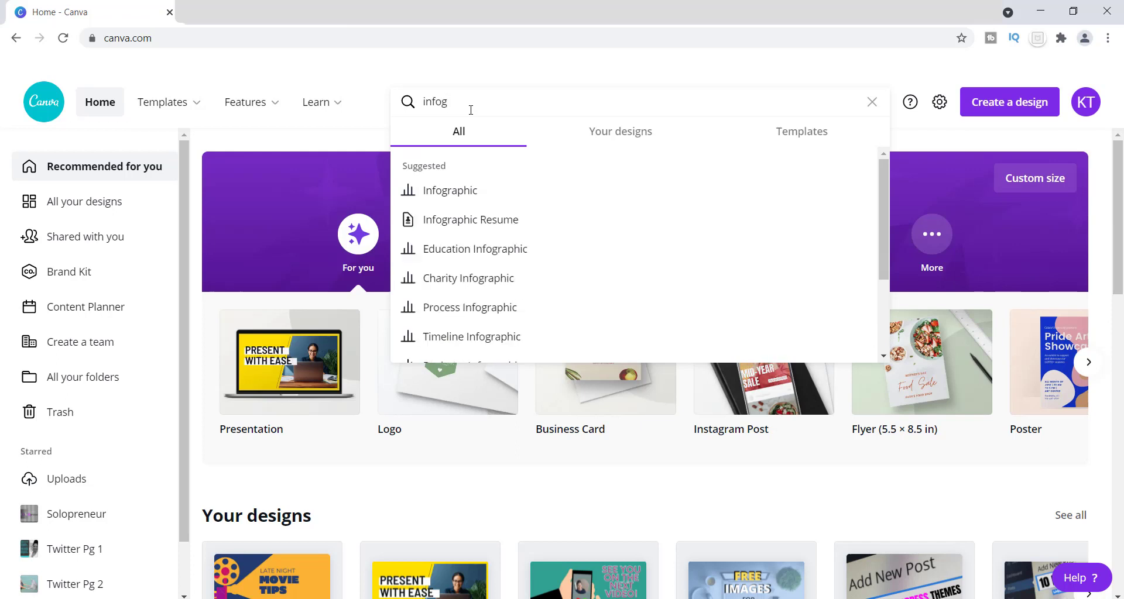
pyautogui.click(476, 193)
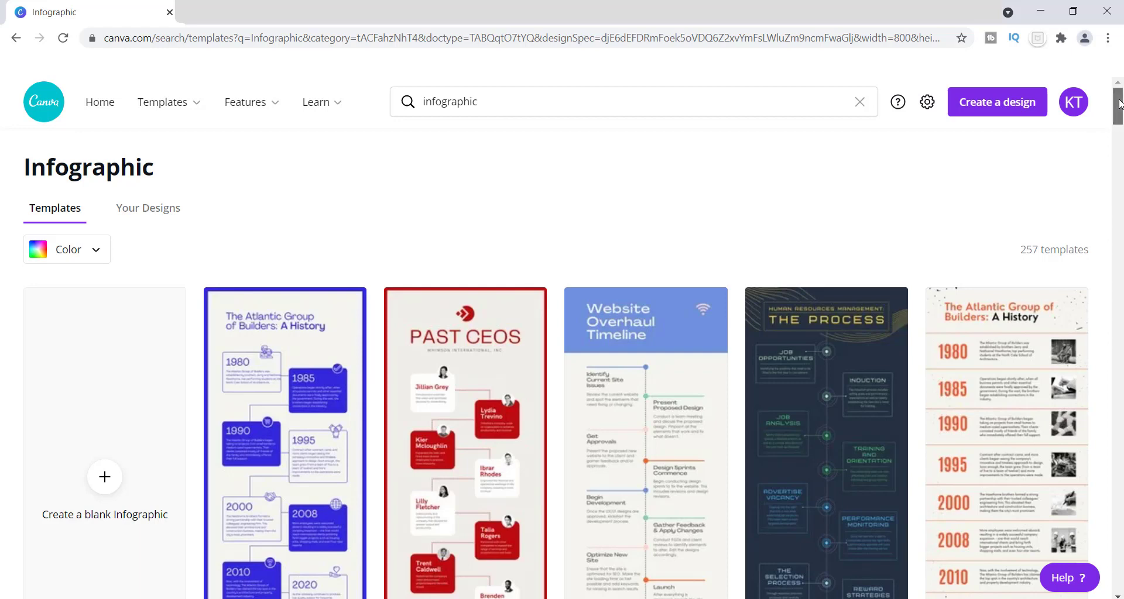
# Browse the infographic templates and open the "Late Night Movie Tips" infographic for editing.
pyautogui.moveTo(1119, 104); pyautogui.dragTo(1121, 149)
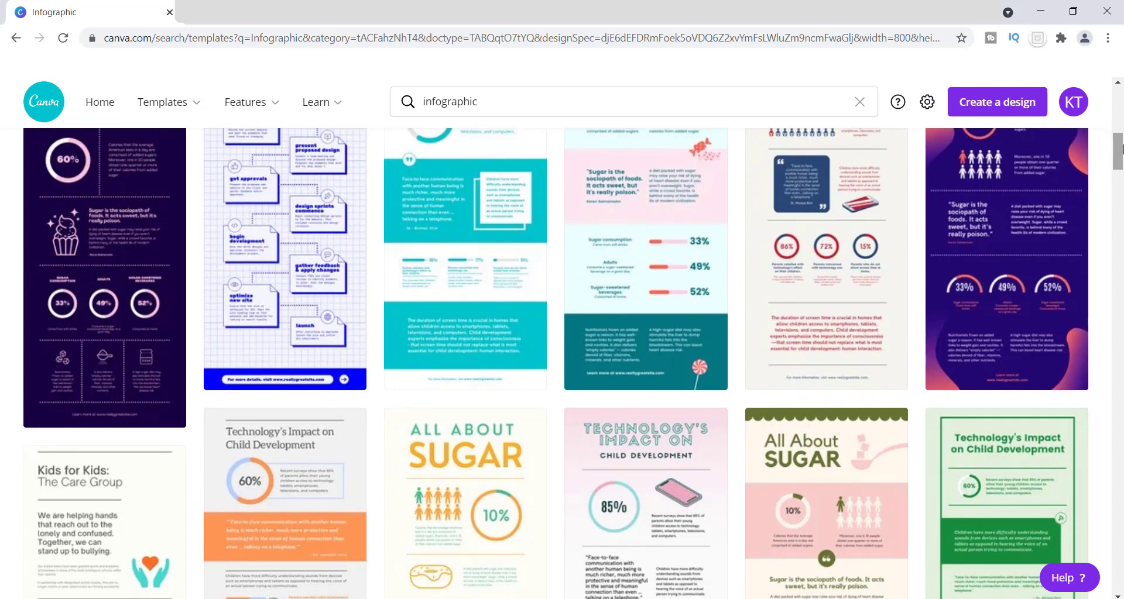
pyautogui.moveTo(1121, 149); pyautogui.dragTo(1117, 115)
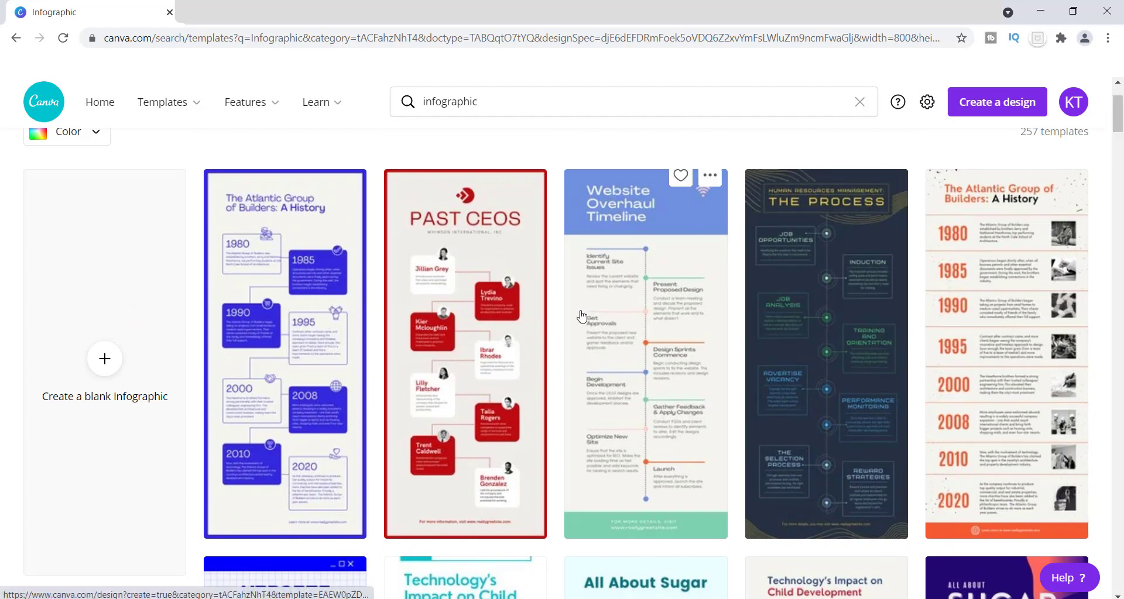
pyautogui.click(547, 332)
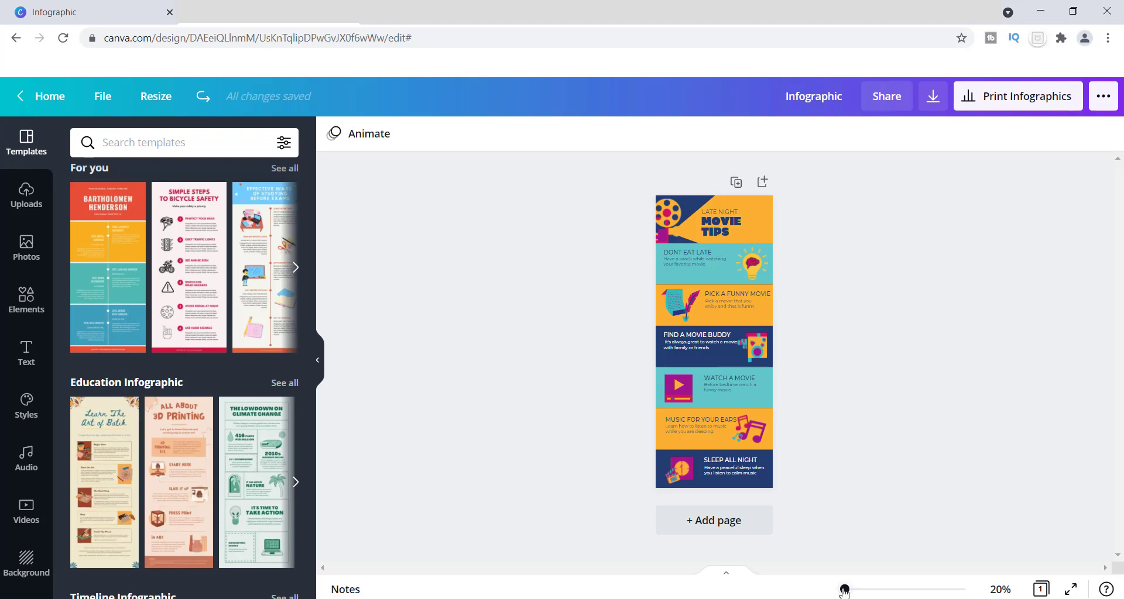
# Change the page background of the infographic to the royal blue default color.
pyautogui.moveTo(843, 590); pyautogui.dragTo(850, 592)
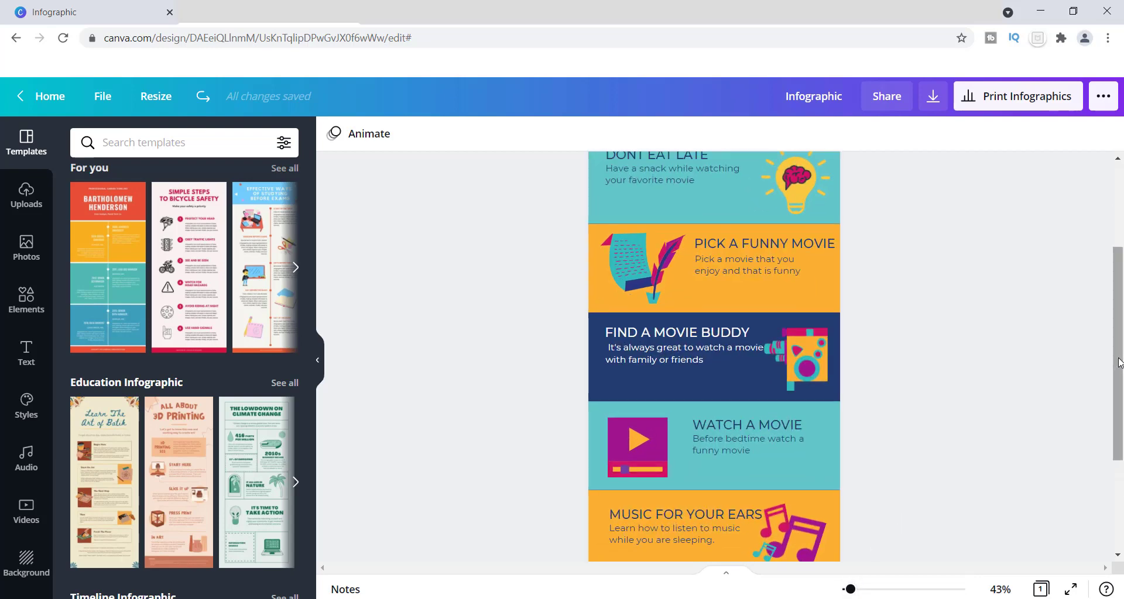
pyautogui.moveTo(1119, 359); pyautogui.dragTo(1118, 258)
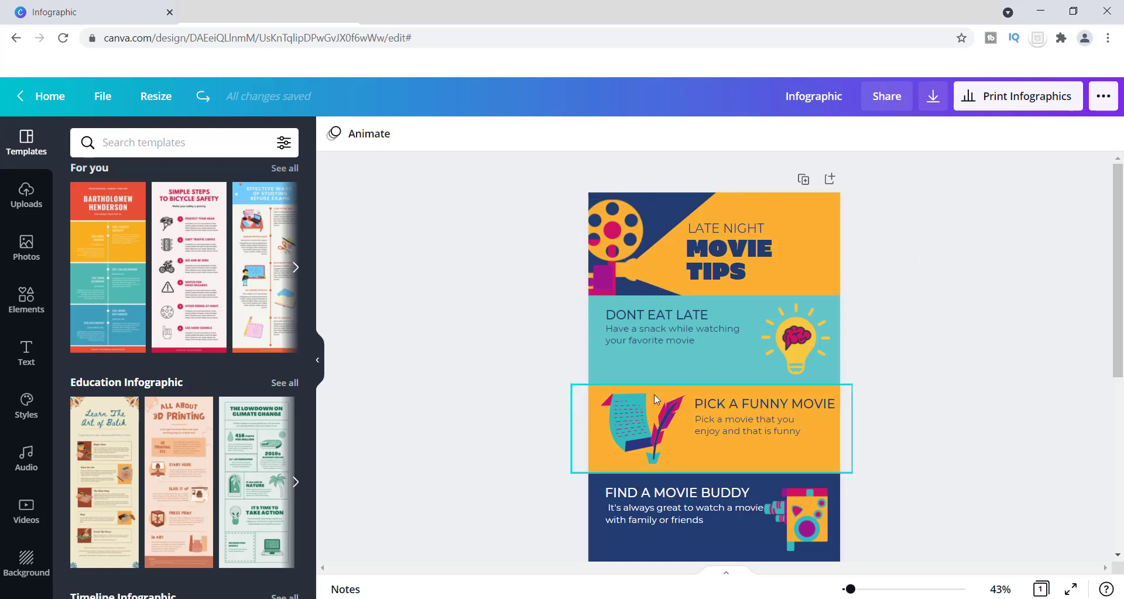
pyautogui.click(646, 195)
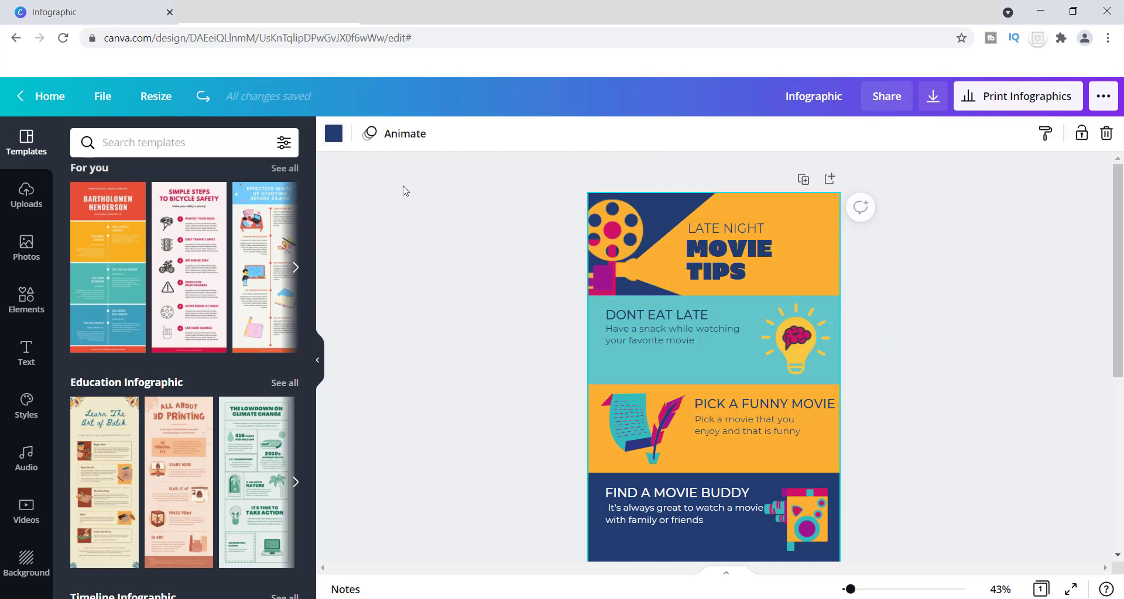
pyautogui.click(334, 136)
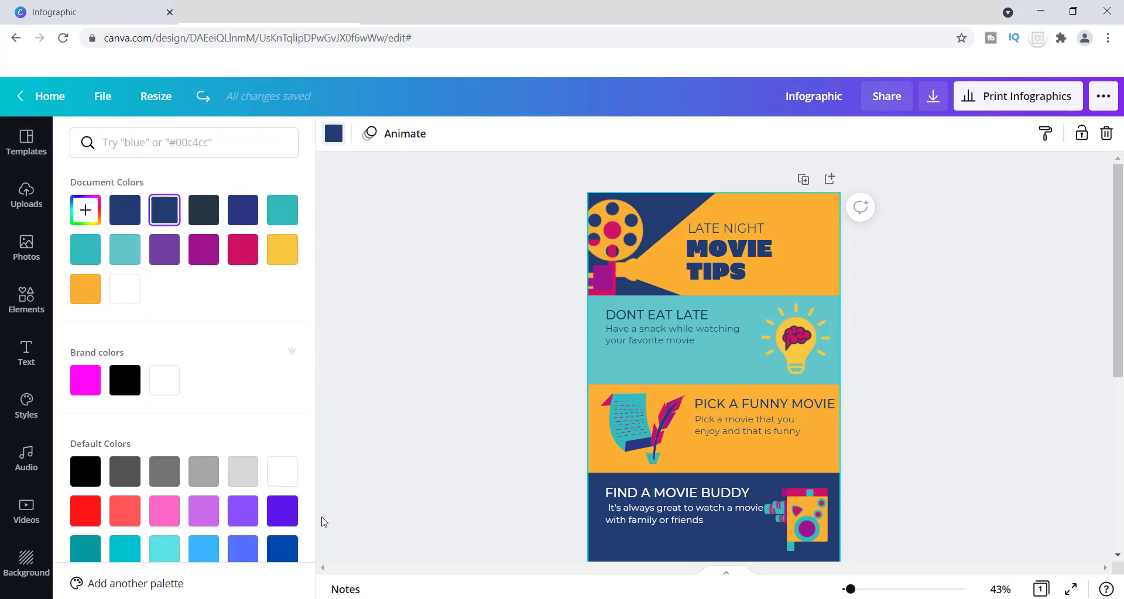
pyautogui.click(283, 548)
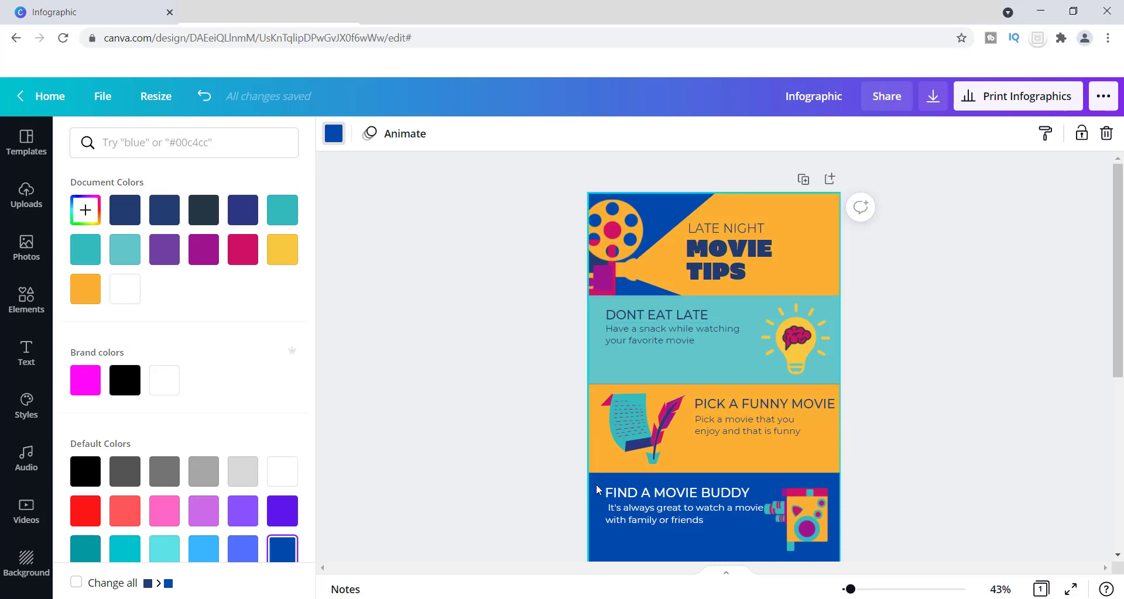
pyautogui.click(334, 140)
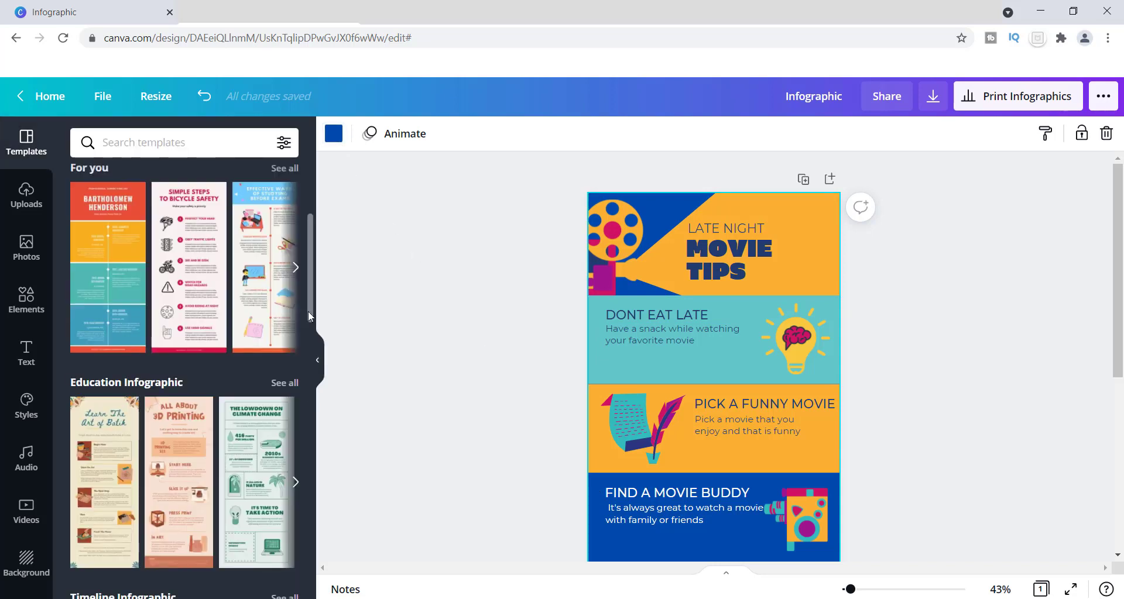
pyautogui.click(333, 135)
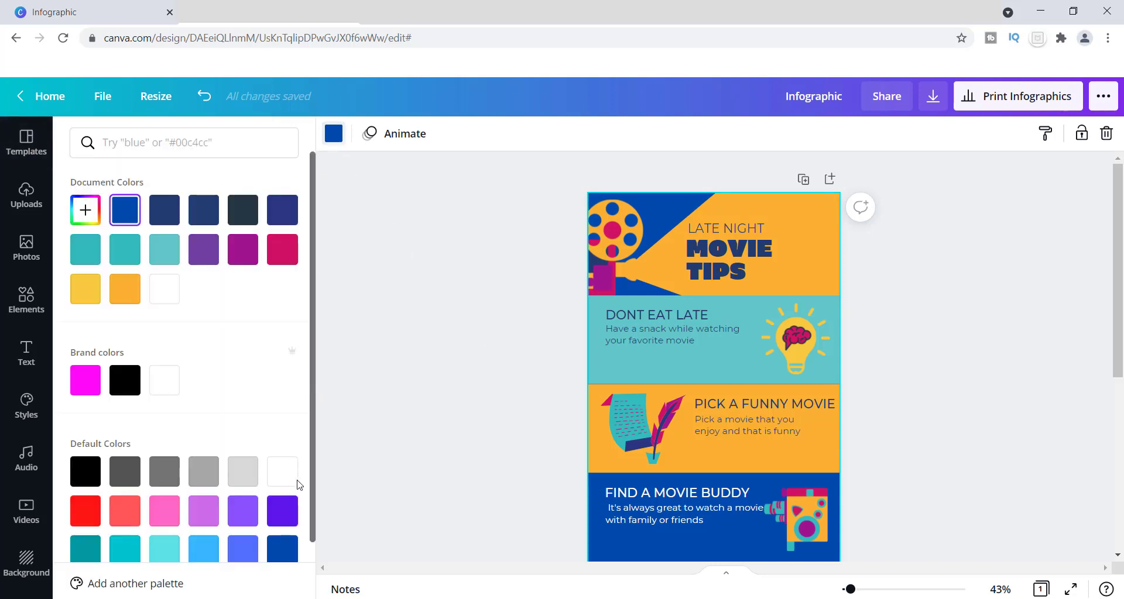
pyautogui.click(283, 548)
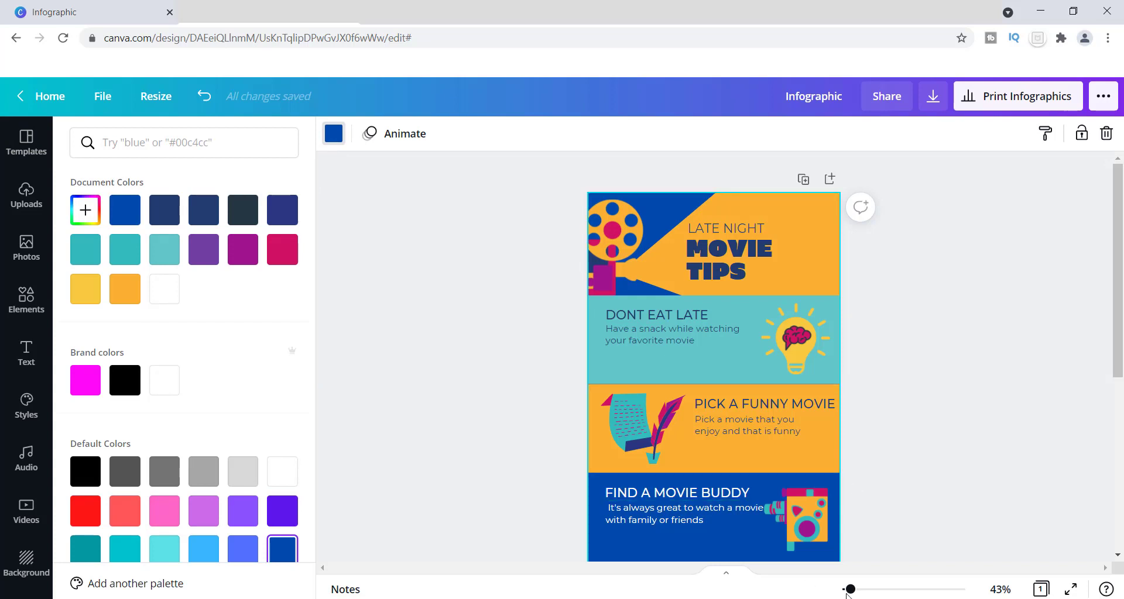
pyautogui.moveTo(849, 590); pyautogui.dragTo(853, 592)
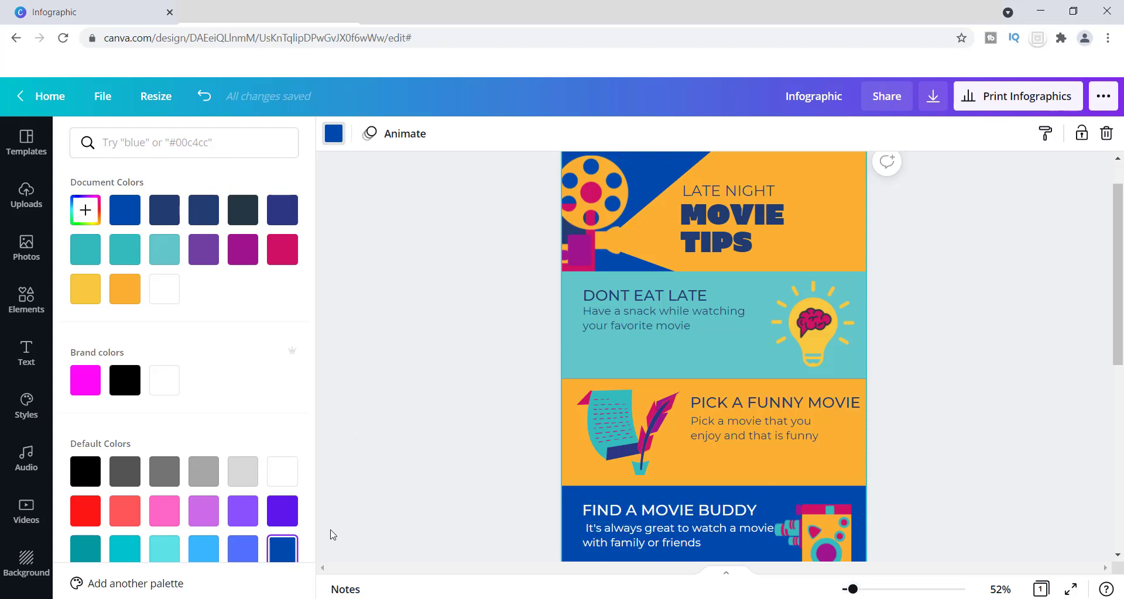
pyautogui.click(125, 209)
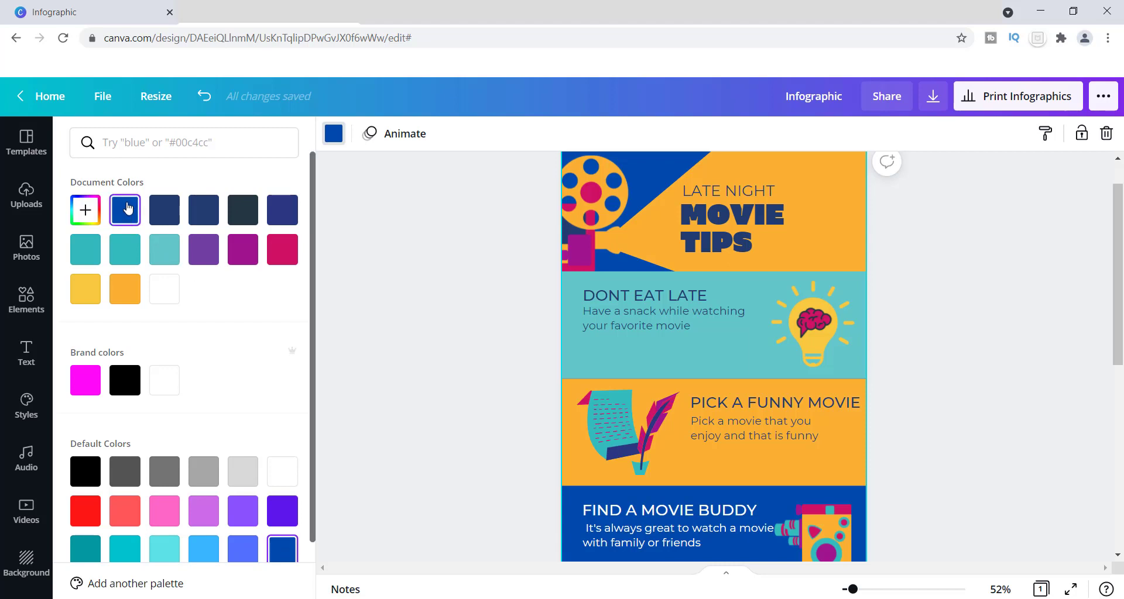
# Recolor the orange projector beam shape behind the title to white.
pyautogui.click(630, 161)
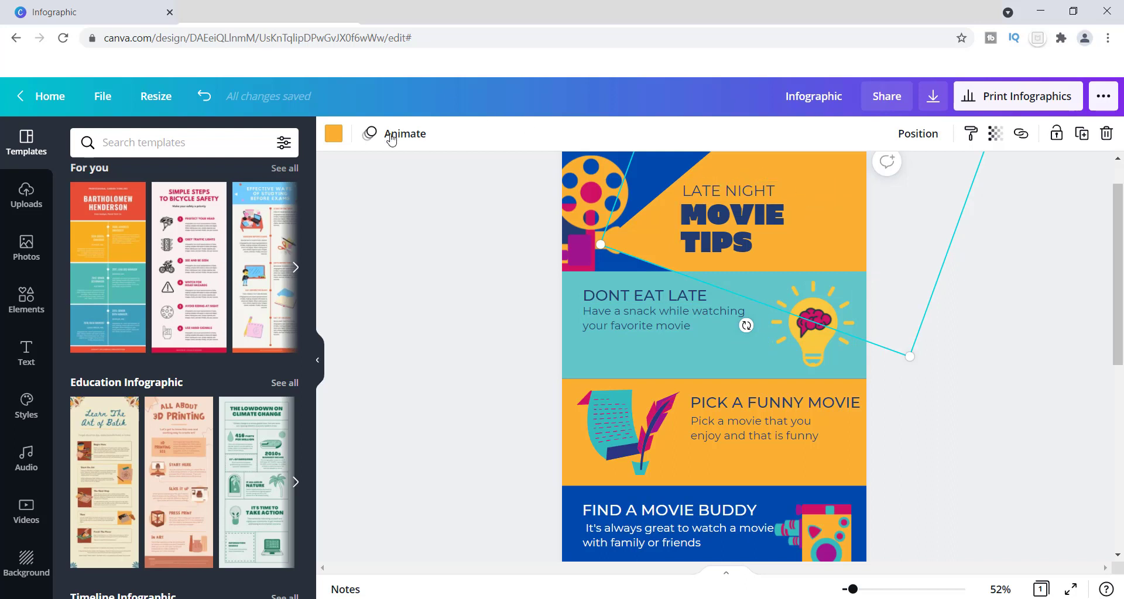
pyautogui.click(334, 134)
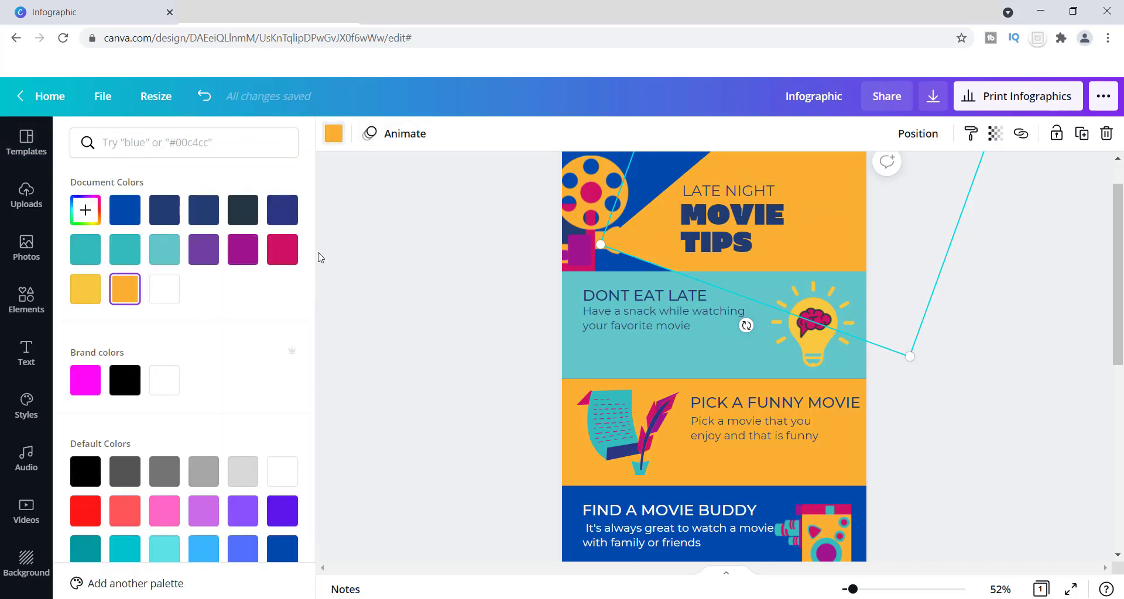
pyautogui.scroll(-2, 311, 250)
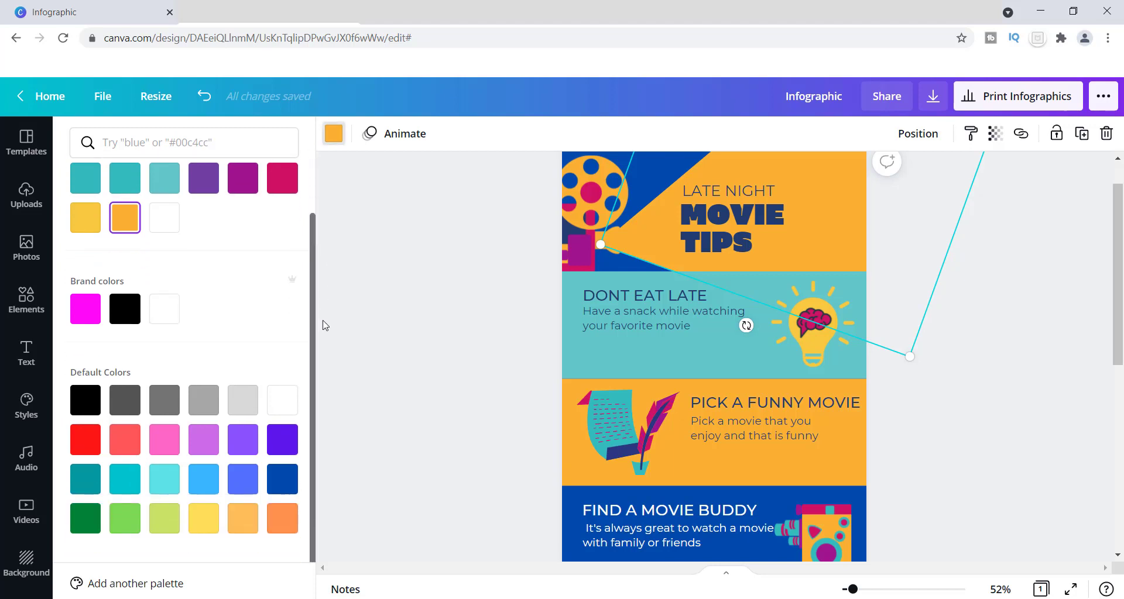
pyautogui.click(286, 404)
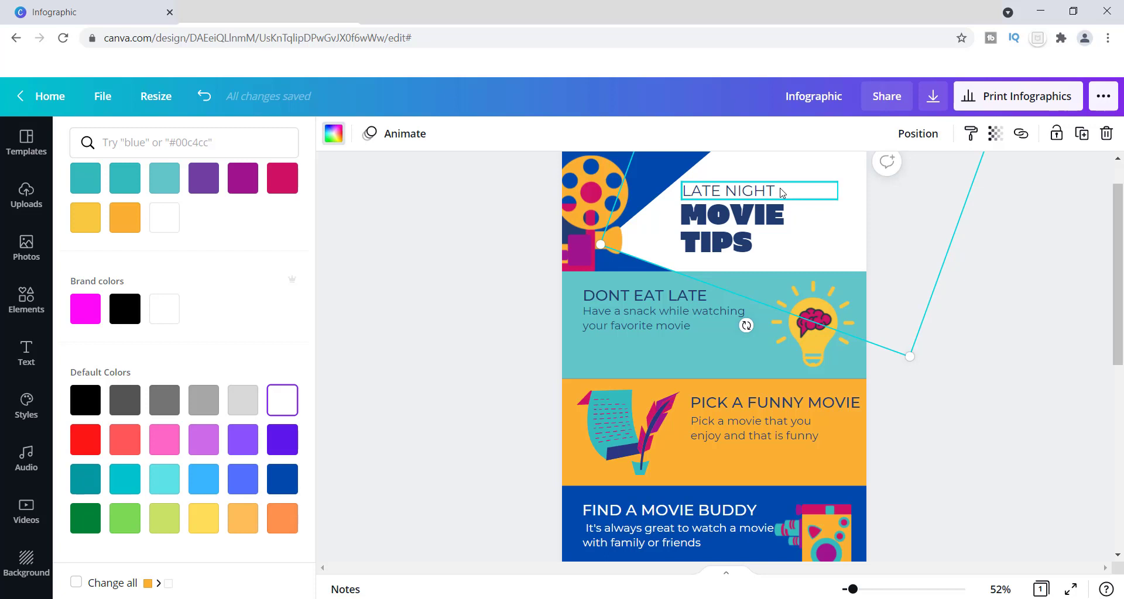
# Replace the "LATE NIGHT" line above the title with "CREATE YOUR 1ST".
pyautogui.doubleClick(782, 193)
pyautogui.press('BackSpace')
pyautogui.press('BackSpace')
pyautogui.press('BackSpace')
pyautogui.press('BackSpace')
pyautogui.press('BackSpace')
pyautogui.press('BackSpace')
pyautogui.press('BackSpace')
pyautogui.press('BackSpace')
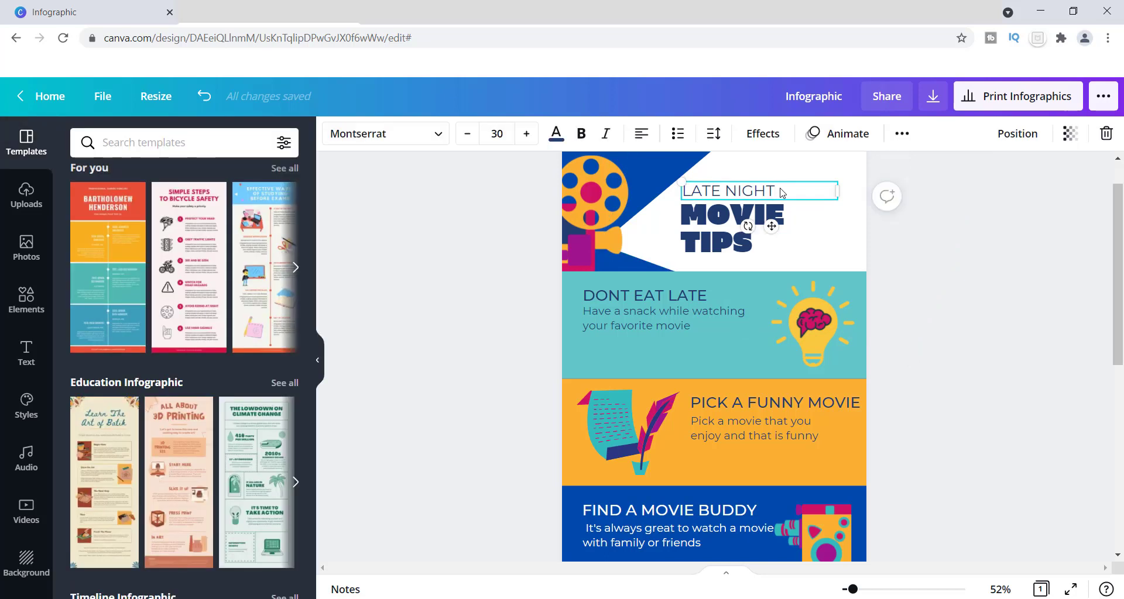
pyautogui.press('BackSpace')
pyautogui.press('BackSpace')
pyautogui.write('CREATE')
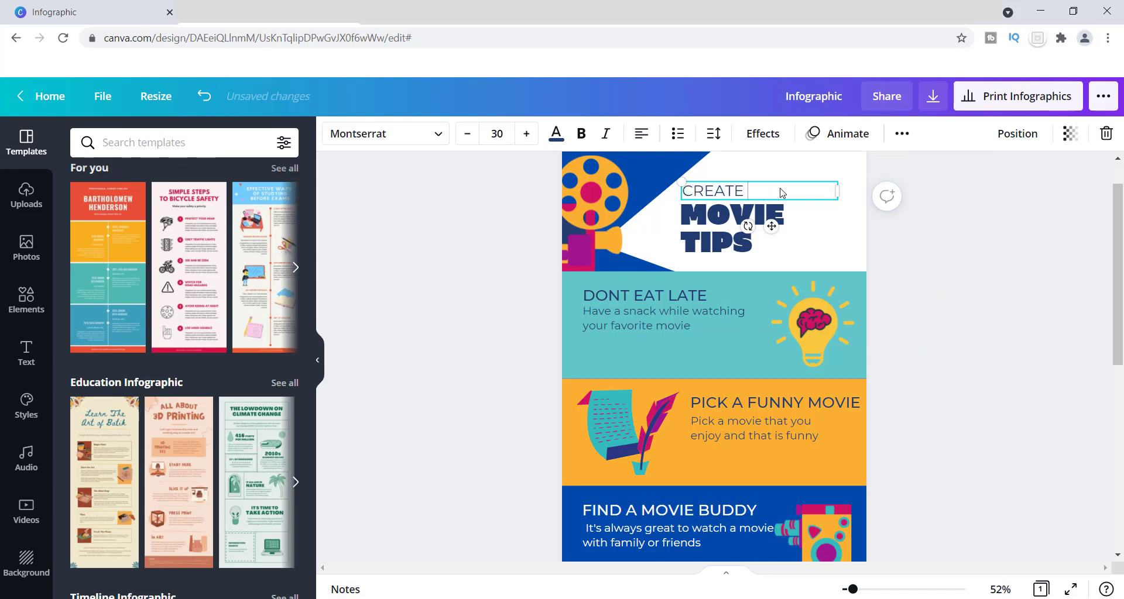
pyautogui.write(' YOUR 1ST')
# Replace the "MOVIE TIPS" title with "YOUTUBE VIDEO" on two lines.
pyautogui.click(733, 256)
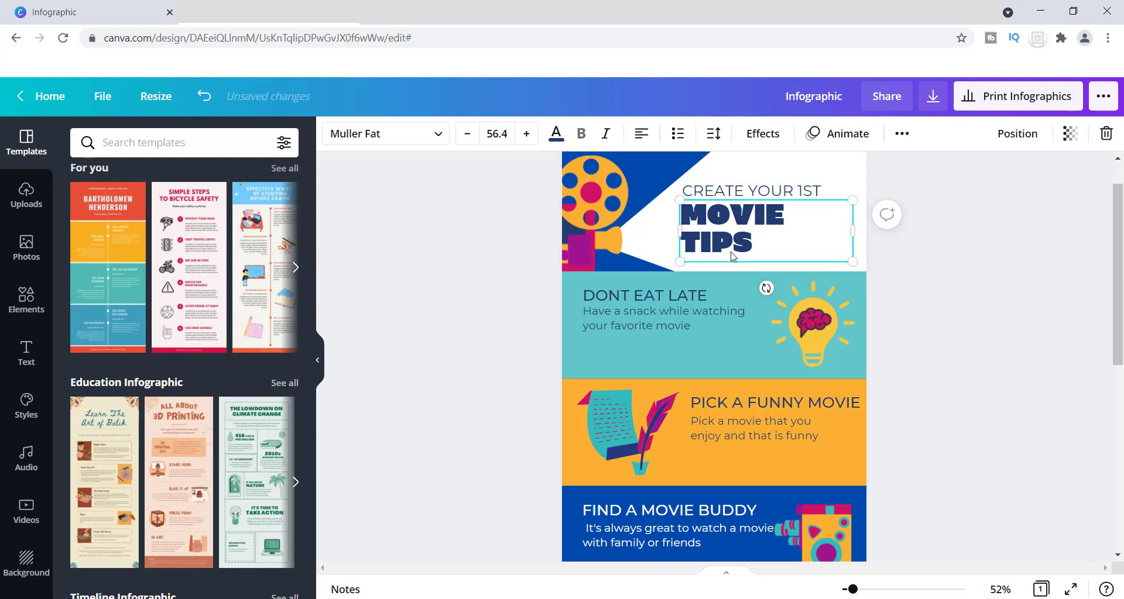
pyautogui.press('BackSpace')
pyautogui.press('BackSpace')
pyautogui.press('BackSpace')
pyautogui.press('BackSpace')
pyautogui.press('BackSpace')
pyautogui.press('BackSpace')
pyautogui.press('BackSpace')
pyautogui.press('BackSpace')
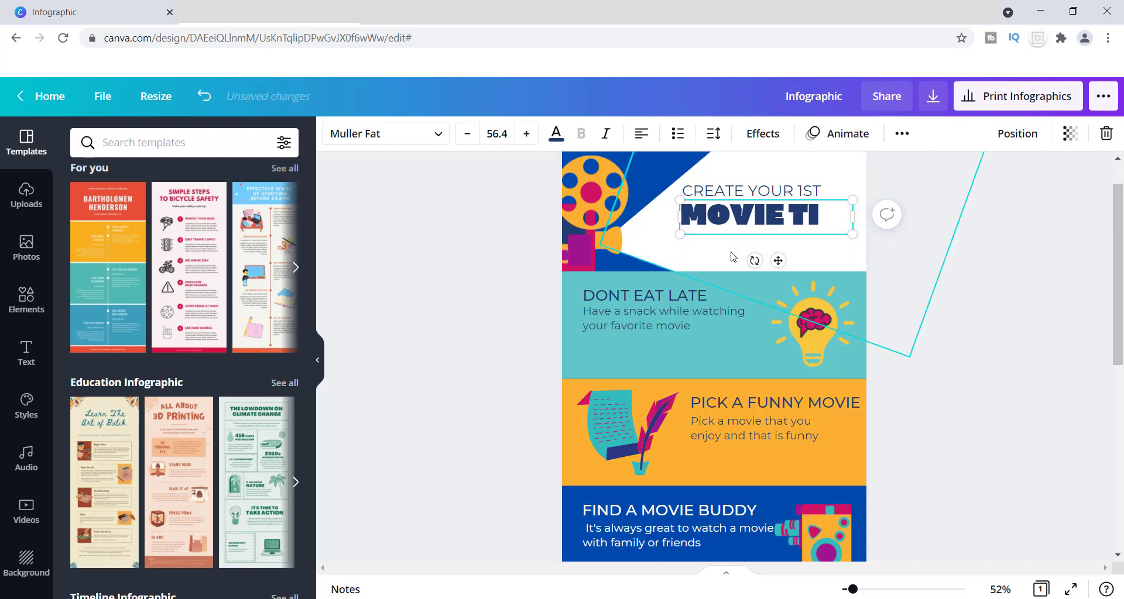
pyautogui.press('BackSpace')
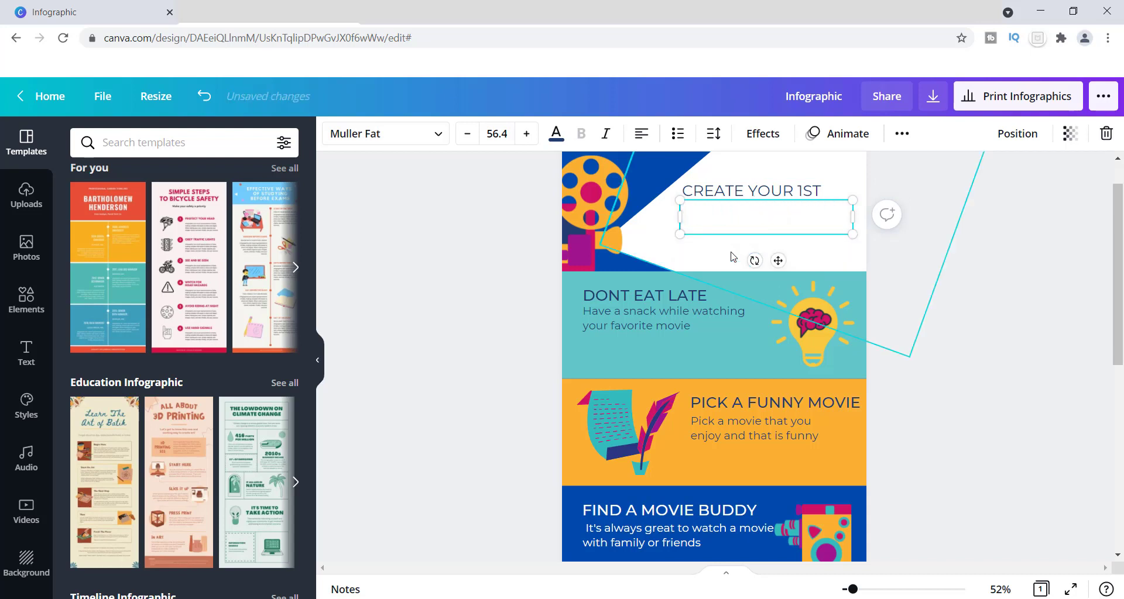
pyautogui.write('YOUTUBE')
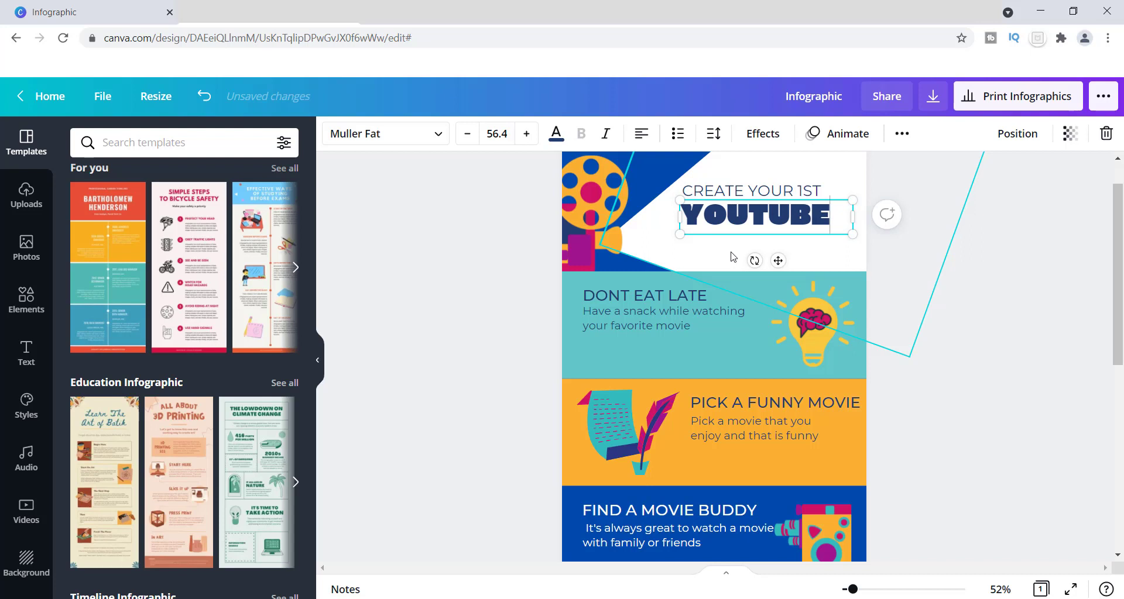
pyautogui.press('Return')
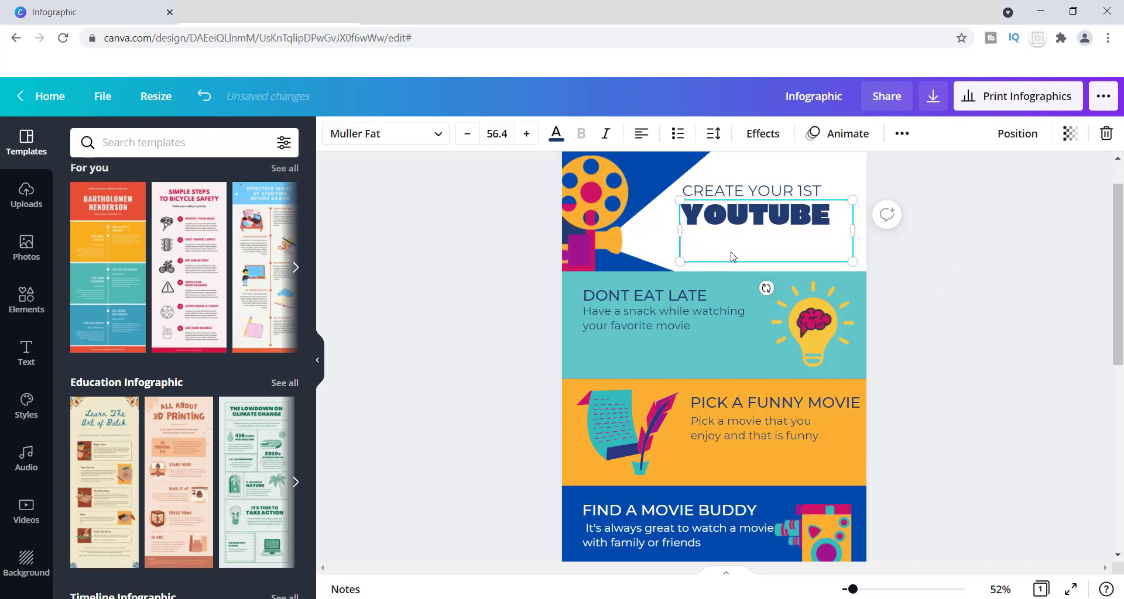
pyautogui.write('VIDEO')
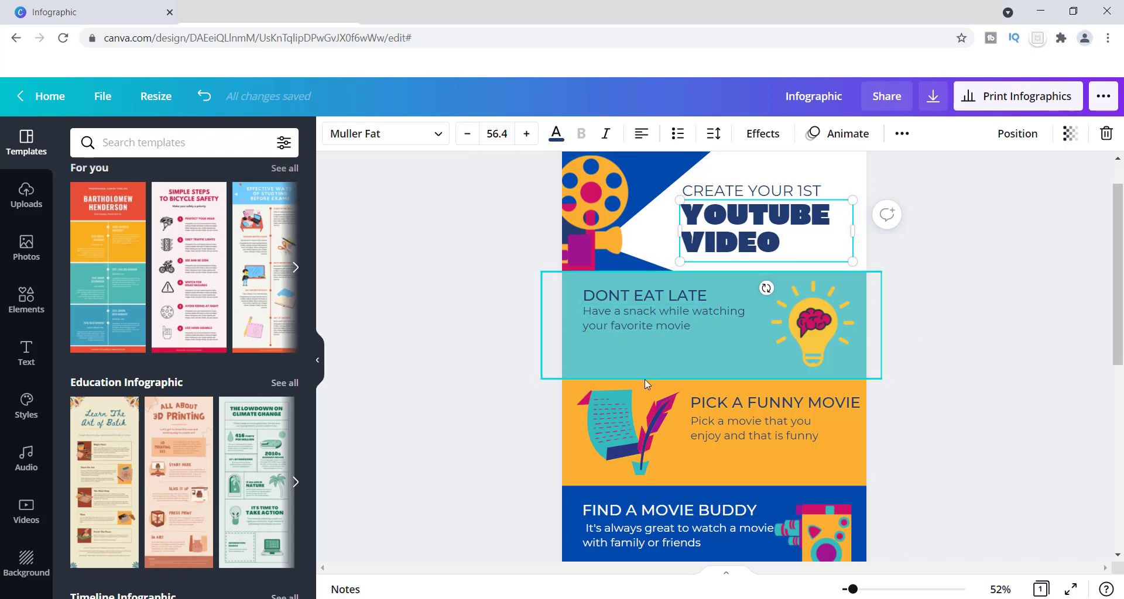
# Review the prepared section text in the page notes, then close the notes.
pyautogui.click(345, 590)
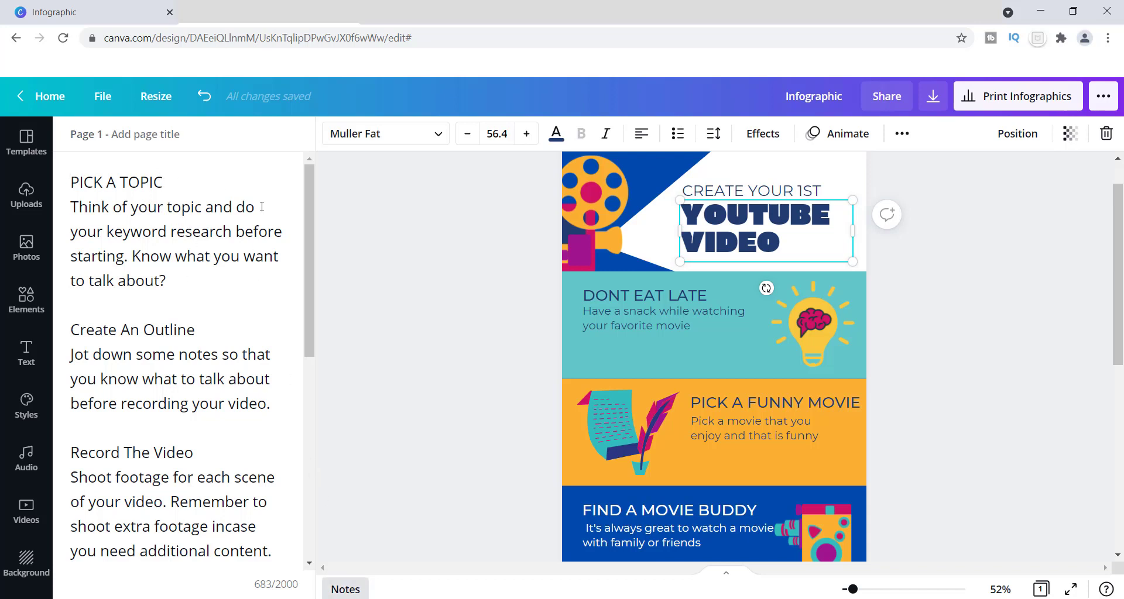
pyautogui.moveTo(308, 195); pyautogui.dragTo(312, 161)
pyautogui.click(345, 588)
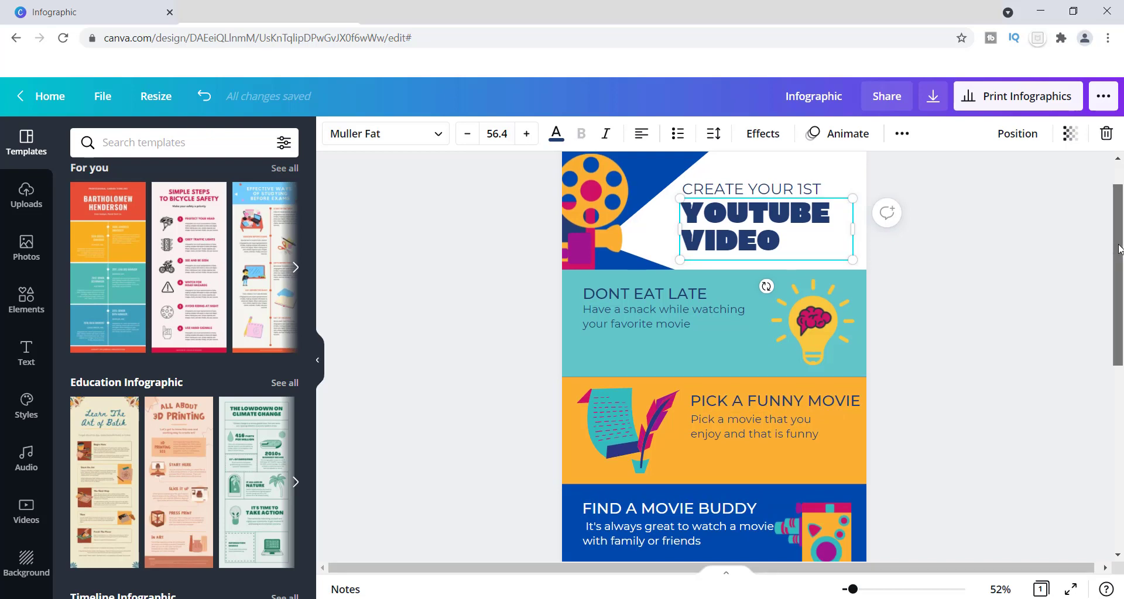
# Recolor the teal block behind the "DONT EAT LATE" section to the royal blue document color.
pyautogui.moveTo(1120, 245)
pyautogui.mouseDown()
pyautogui.moveTo(1120, 289)
pyautogui.moveTo(1114, 260)
pyautogui.mouseUp()
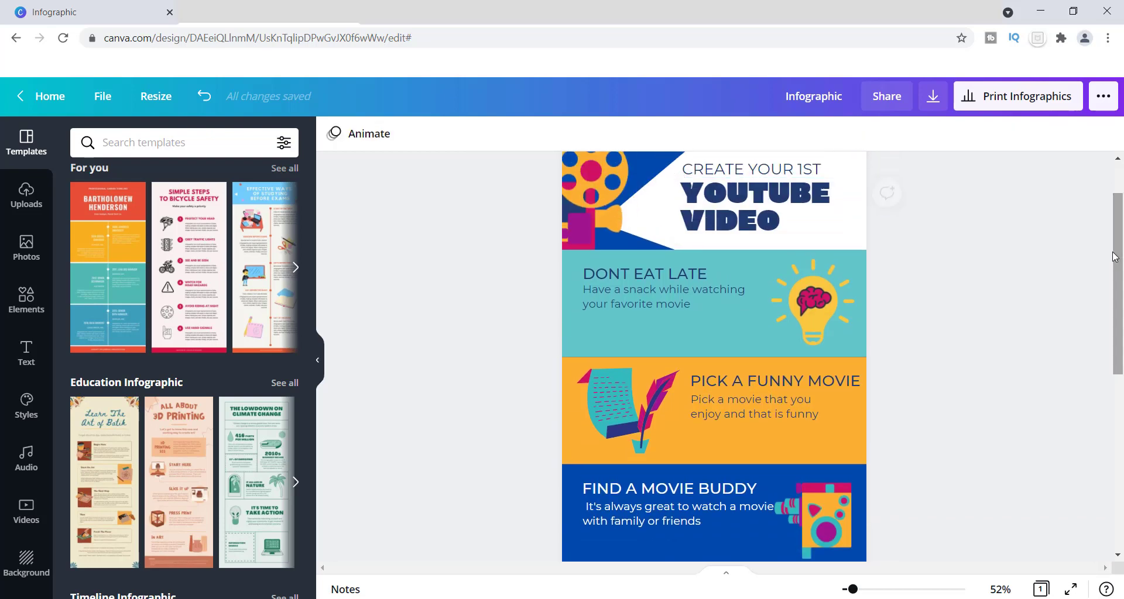
pyautogui.click(571, 268)
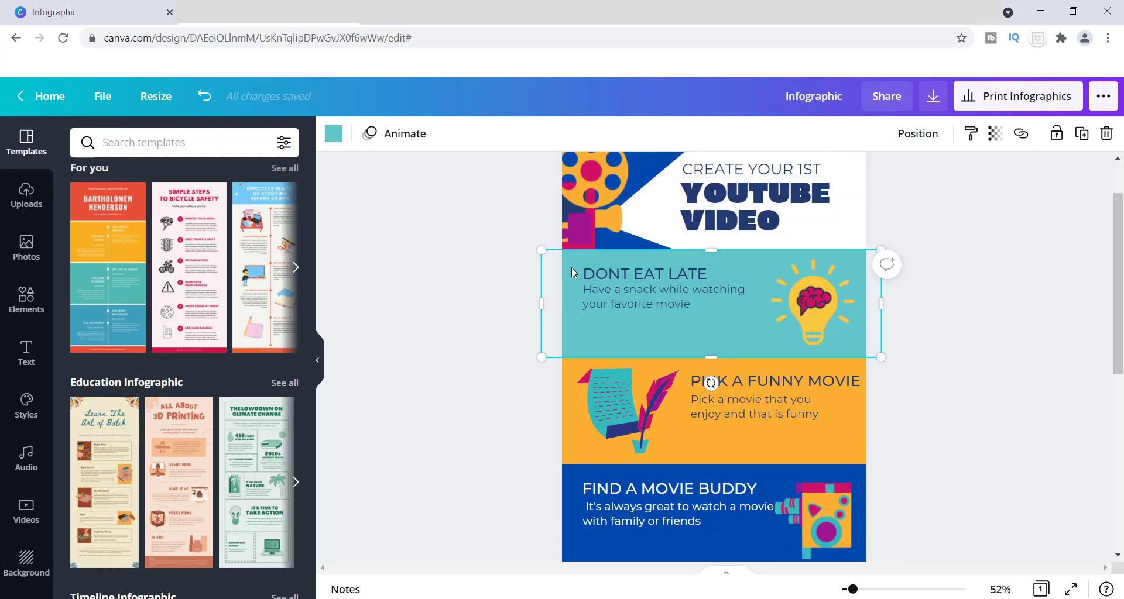
pyautogui.click(334, 133)
pyautogui.click(124, 210)
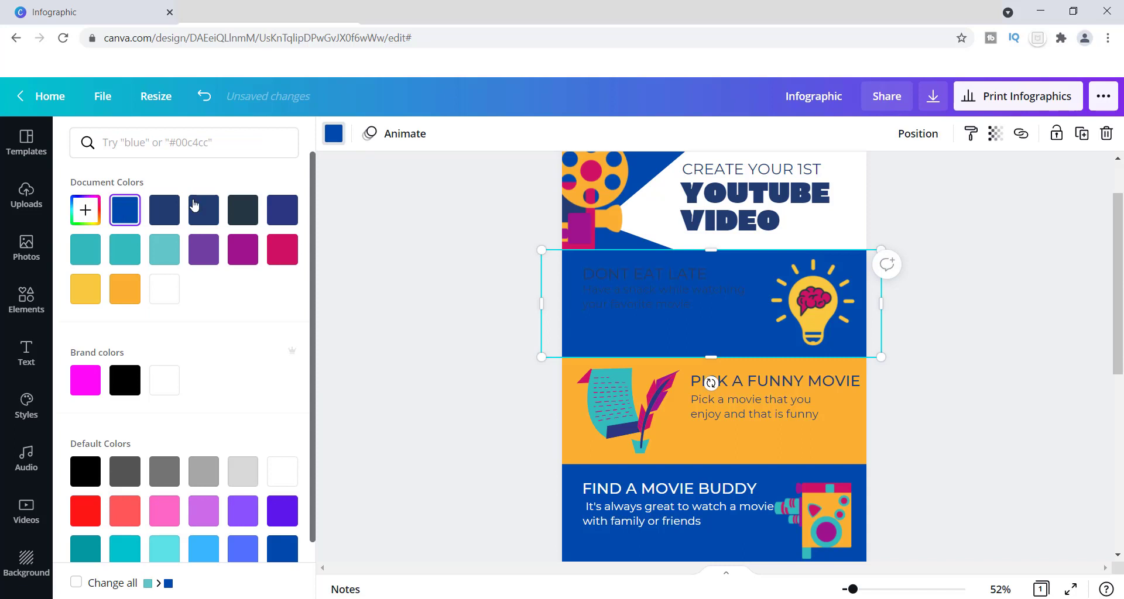
# Recolor the "DONT EAT LATE" heading and the snack description below it to white.
pyautogui.click(604, 272)
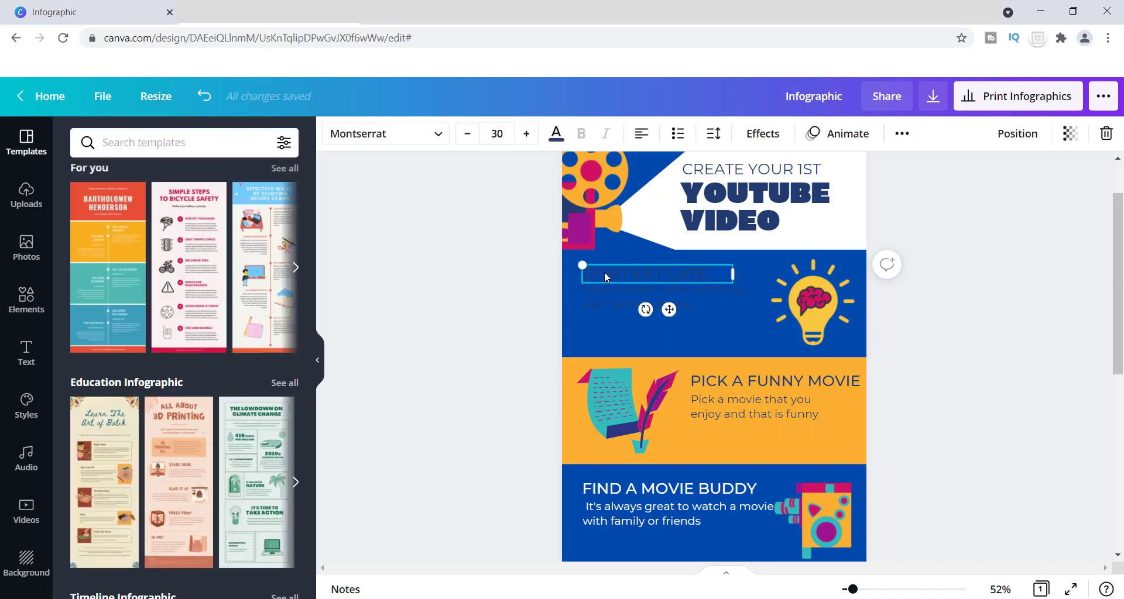
pyautogui.click(556, 135)
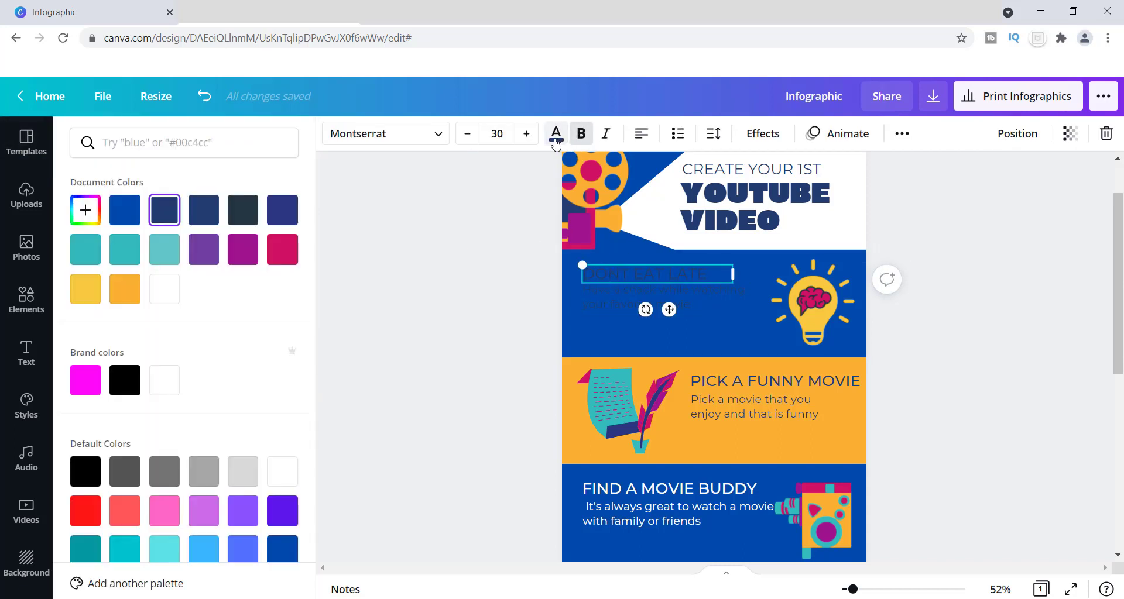
pyautogui.click(174, 290)
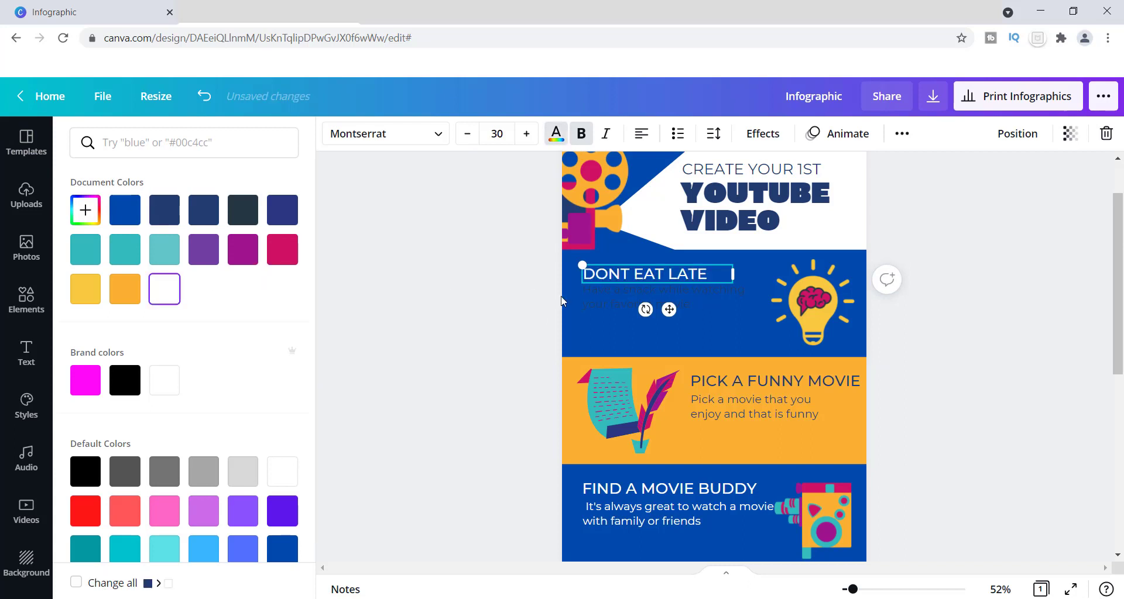
pyautogui.click(600, 302)
pyautogui.click(601, 302)
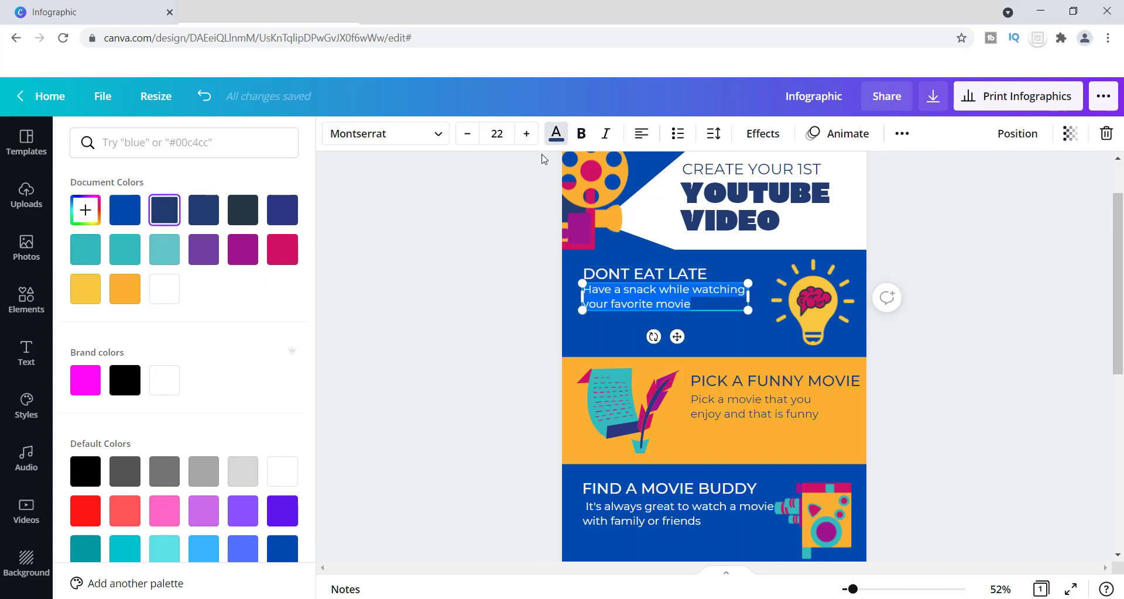
pyautogui.click(556, 140)
pyautogui.click(167, 291)
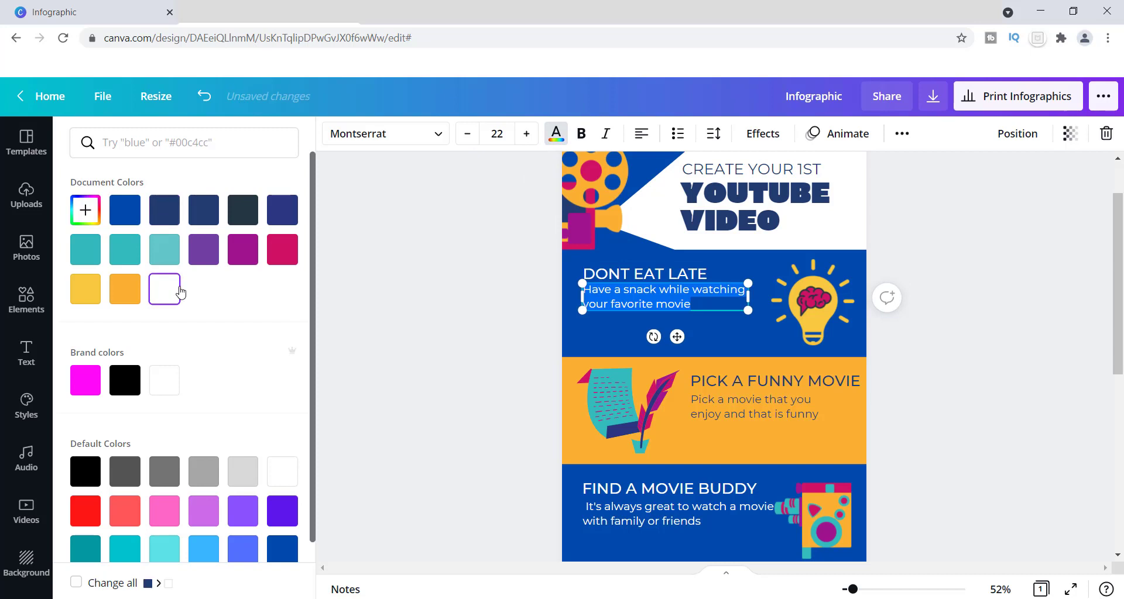
pyautogui.click(732, 342)
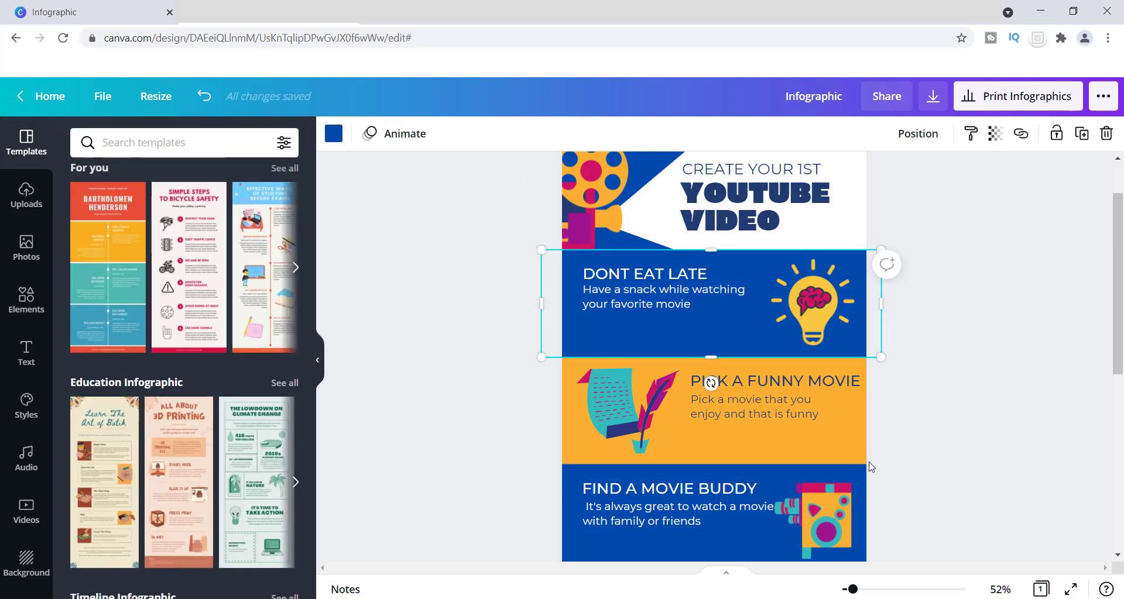
# Recolor the orange block behind the "MUSIC FOR YOUR EARS" section to the royal blue document color.
pyautogui.scroll(-2, 599, 489)
pyautogui.moveTo(1117, 330); pyautogui.dragTo(1117, 375)
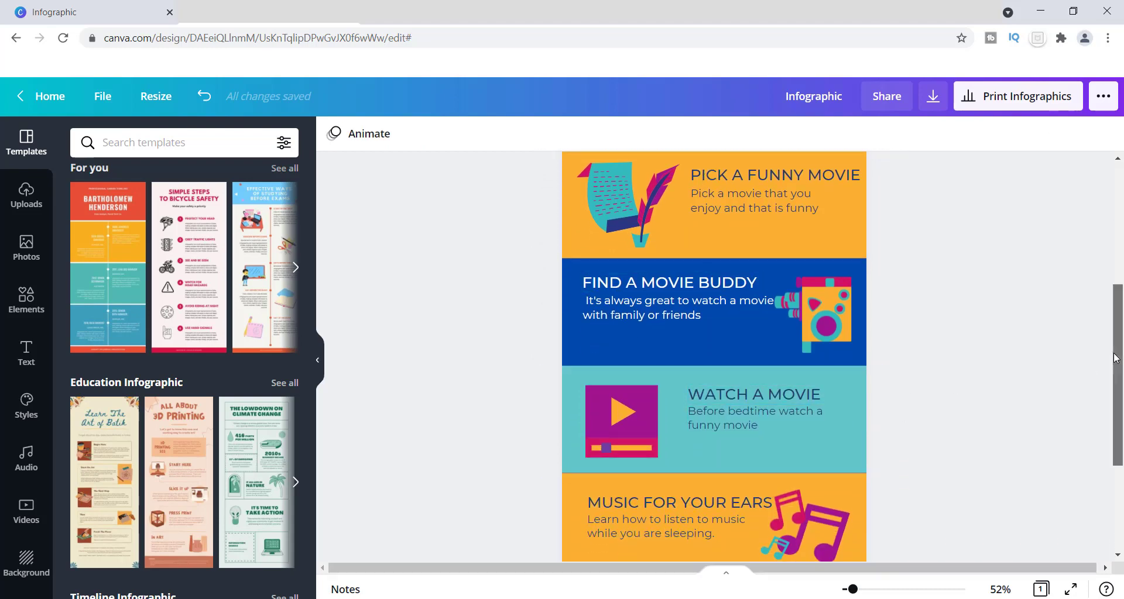
pyautogui.moveTo(1115, 358)
pyautogui.mouseDown()
pyautogui.moveTo(1116, 295)
pyautogui.moveTo(1116, 371)
pyautogui.mouseUp()
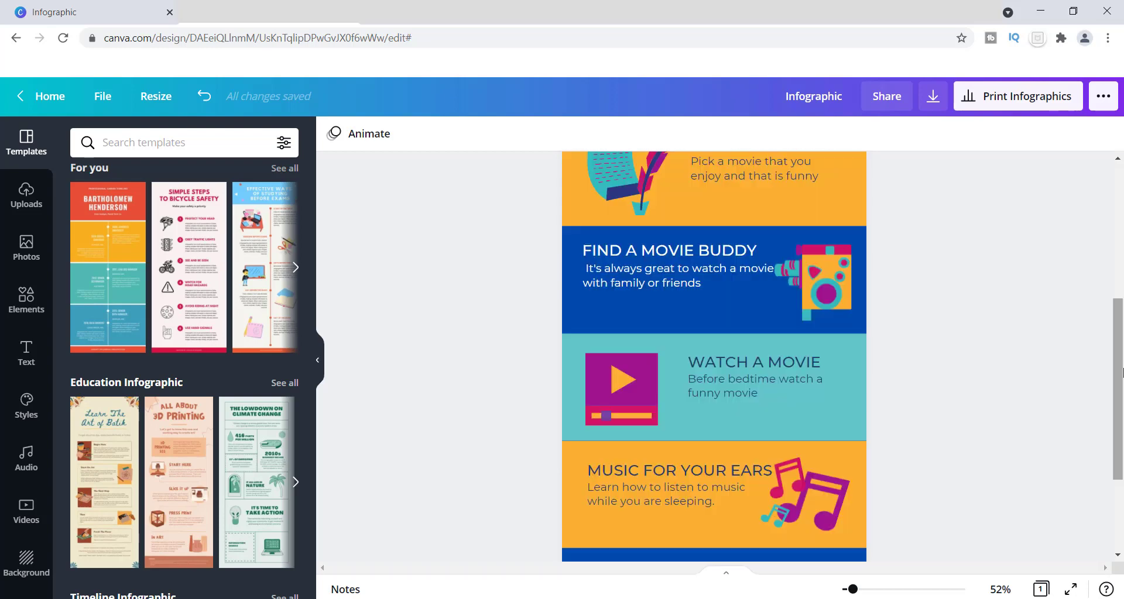
pyautogui.click(573, 490)
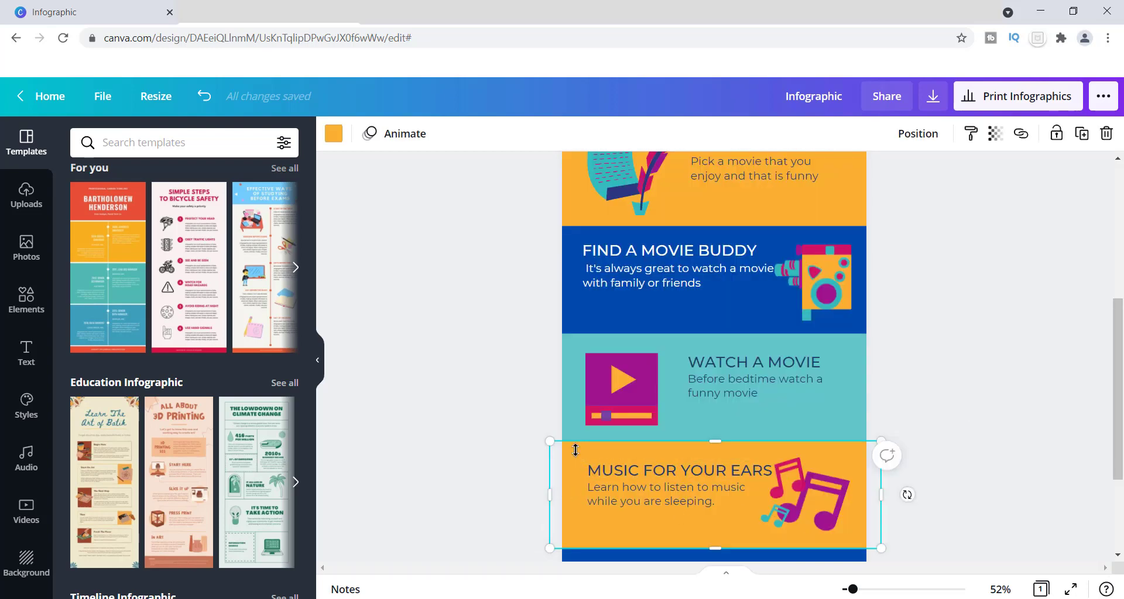
pyautogui.click(331, 137)
pyautogui.click(124, 209)
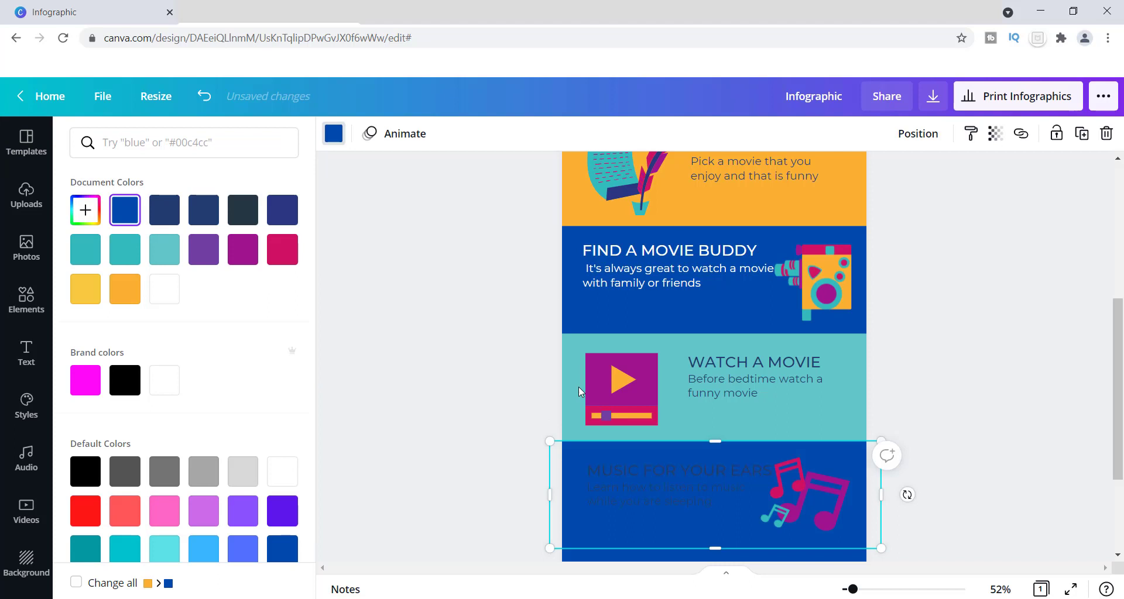
# Recolor the "MUSIC FOR YOUR EARS" heading and its whole description to white.
pyautogui.doubleClick(609, 464)
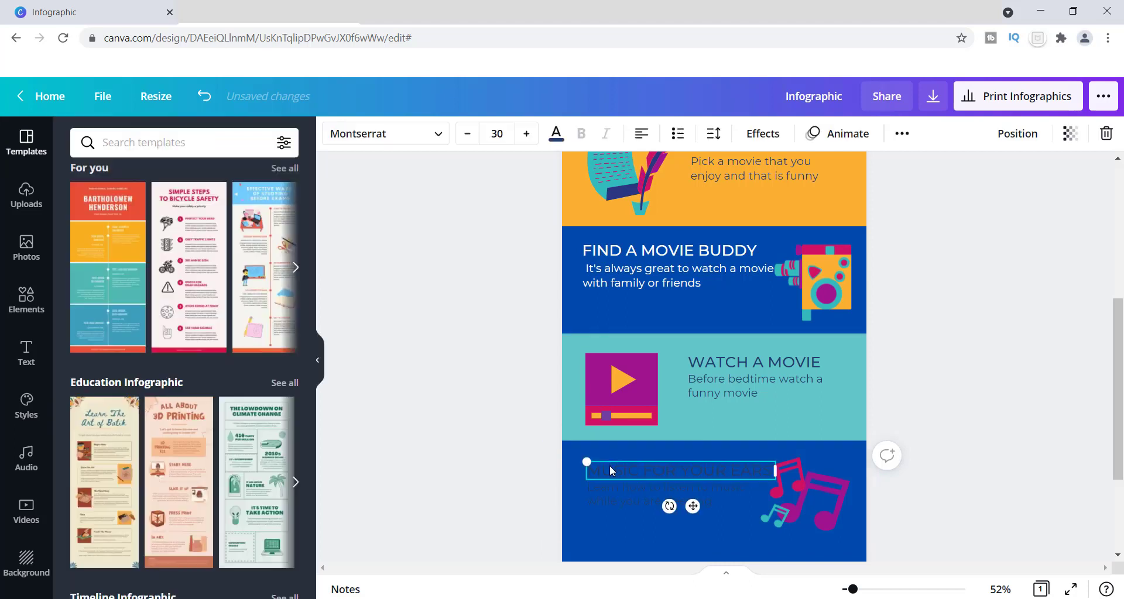
pyautogui.click(556, 133)
pyautogui.click(164, 290)
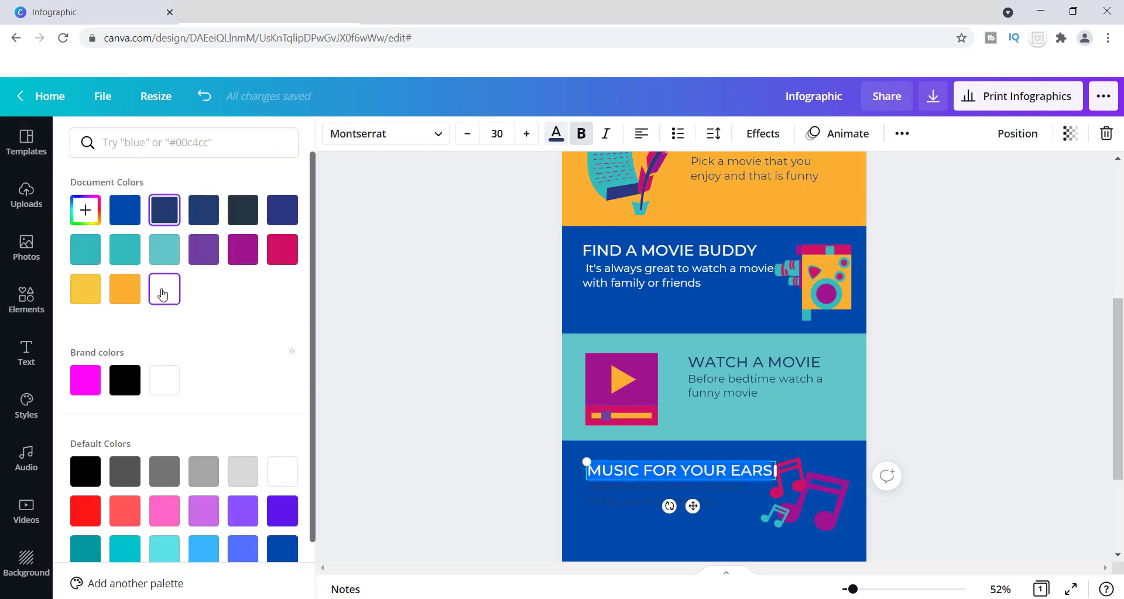
pyautogui.doubleClick(620, 498)
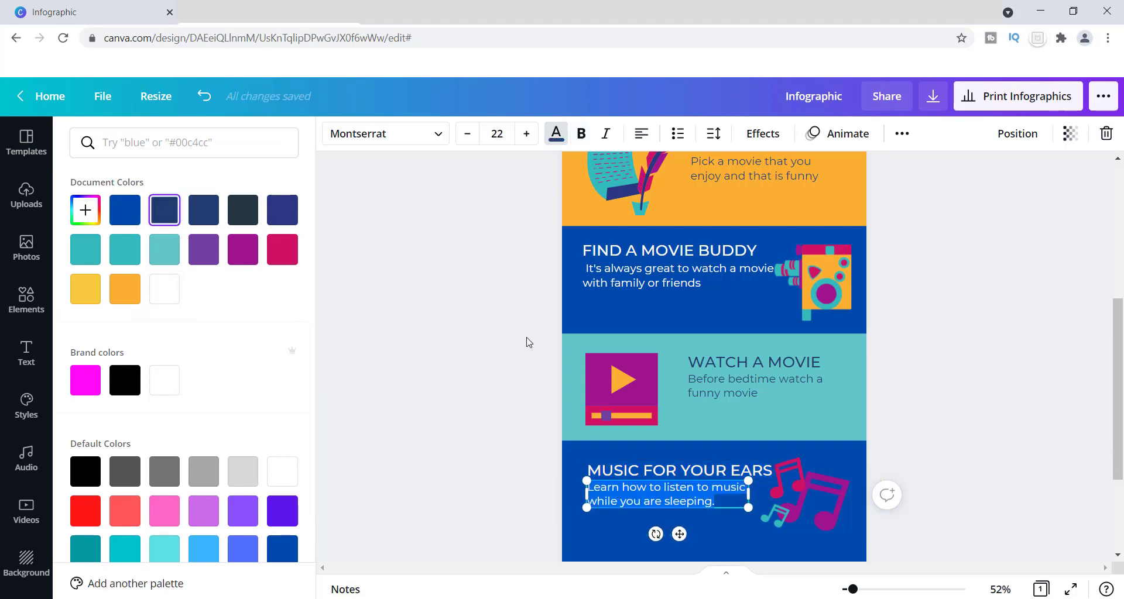
pyautogui.click(720, 494)
pyautogui.tripleClick(720, 494)
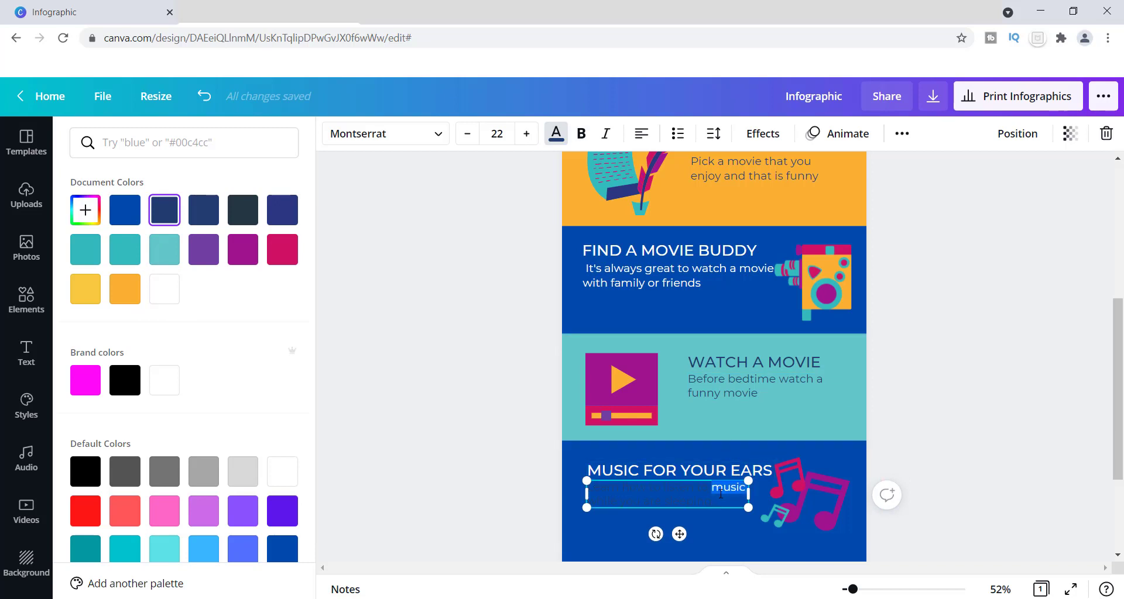
pyautogui.click(175, 290)
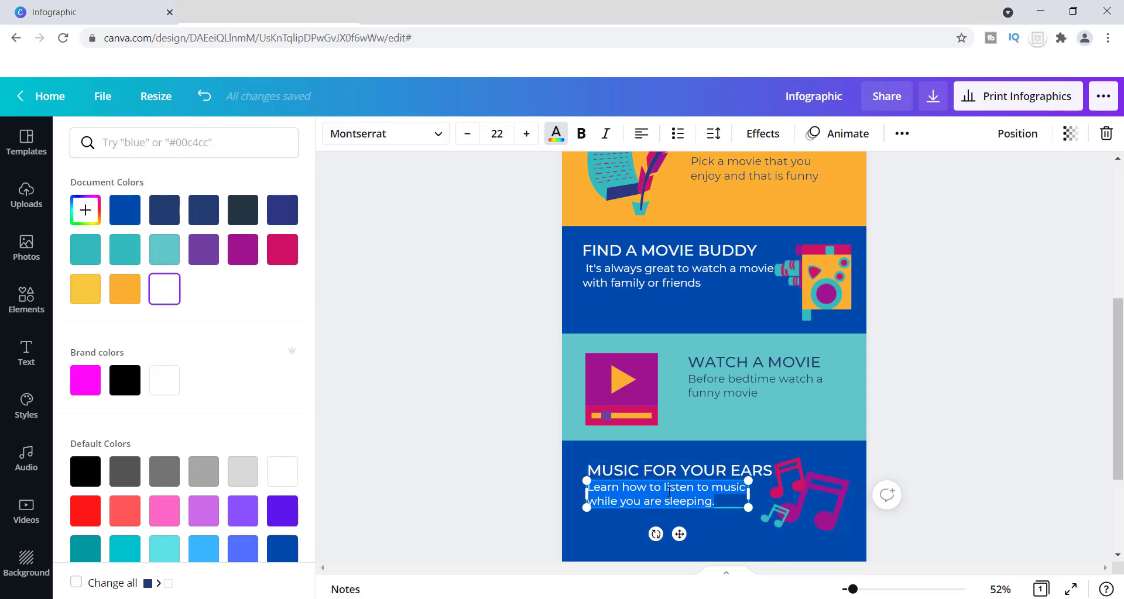
pyautogui.click(818, 426)
# Recolor the orange block behind the "PICK A FUNNY MOVIE" section to a new custom yellow-green.
pyautogui.moveTo(1115, 382); pyautogui.dragTo(1107, 266)
pyautogui.click(1108, 267)
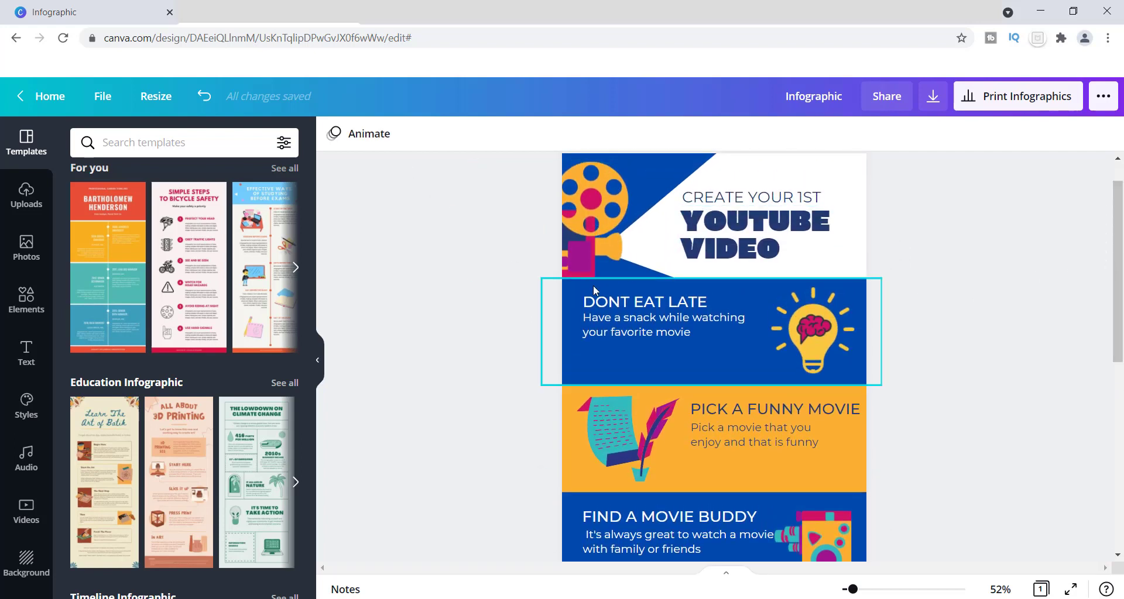
pyautogui.click(567, 448)
pyautogui.click(333, 133)
pyautogui.click(86, 210)
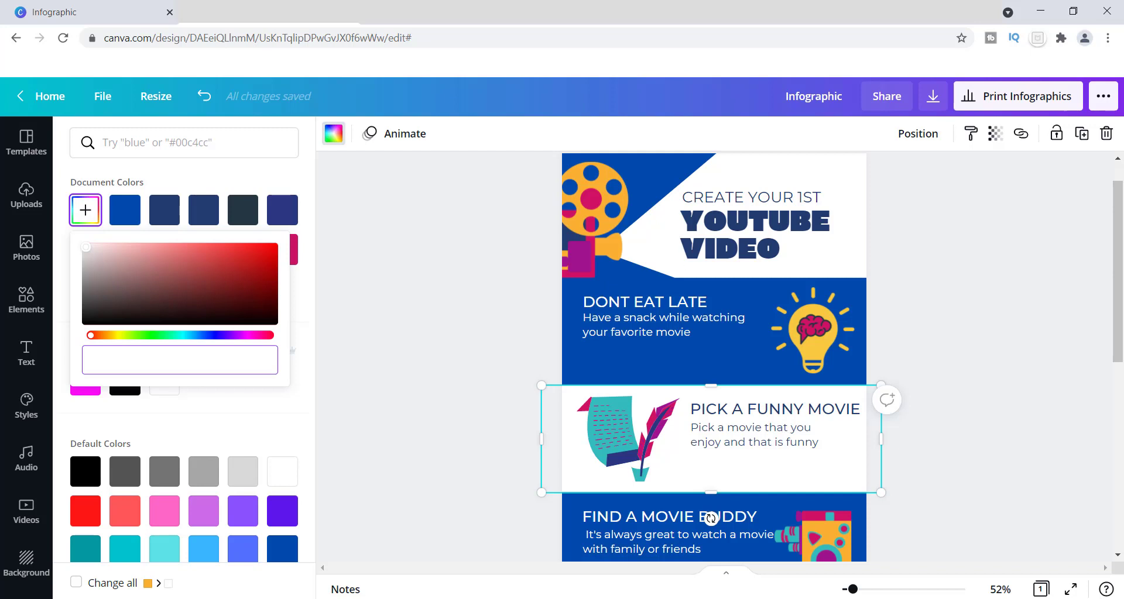
pyautogui.click(122, 334)
pyautogui.click(246, 253)
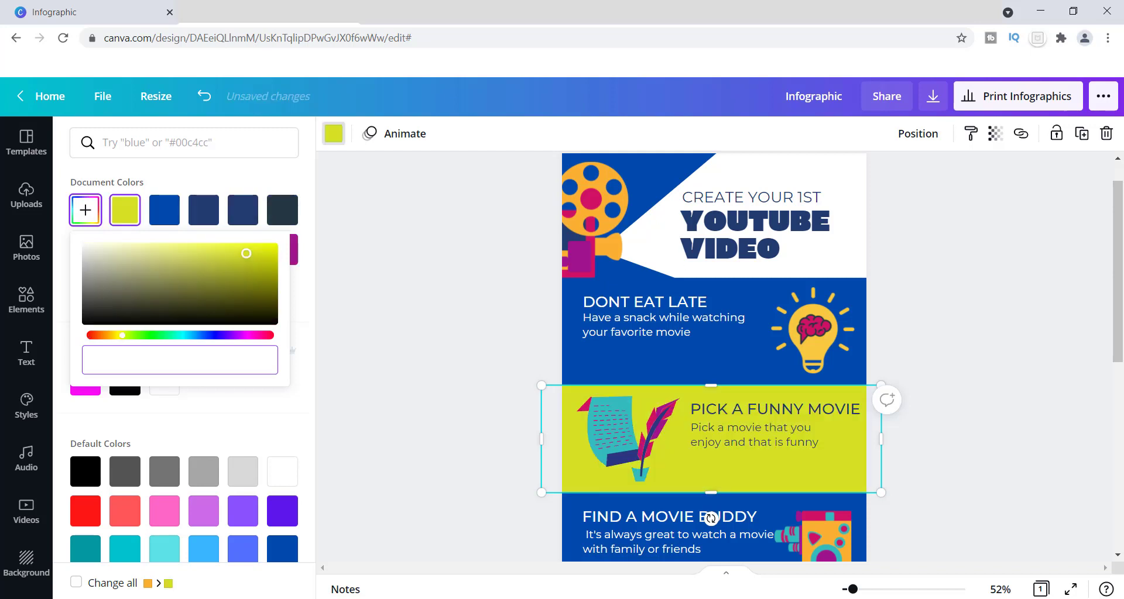
pyautogui.press('Return')
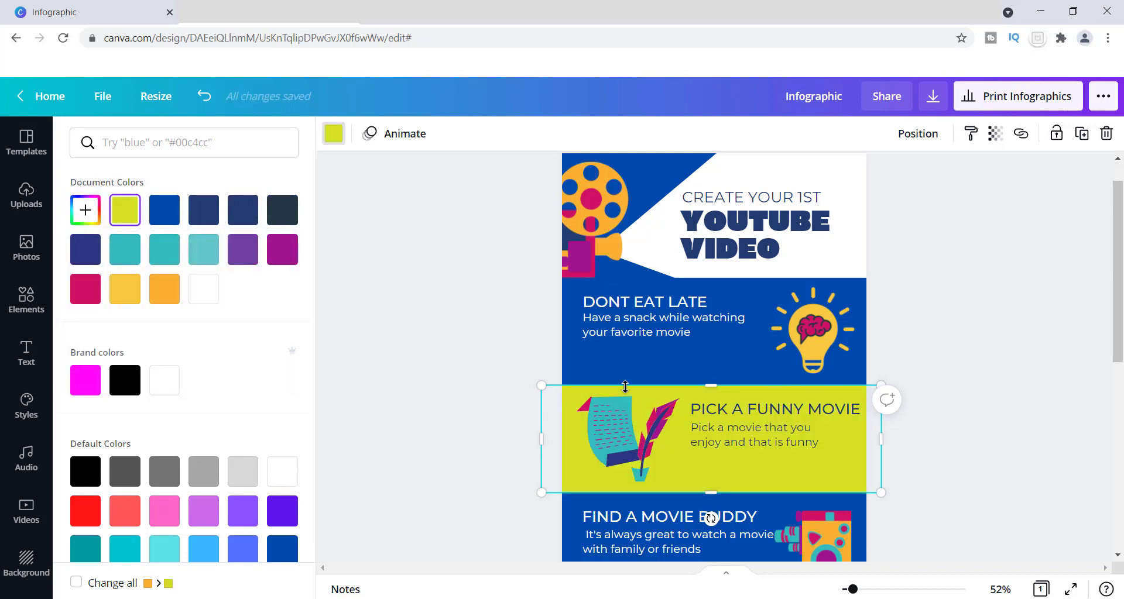
# Recolor the teal block behind the "WATCH A MOVIE" section to the yellow-green document color.
pyautogui.scroll(-4, 1117, 238)
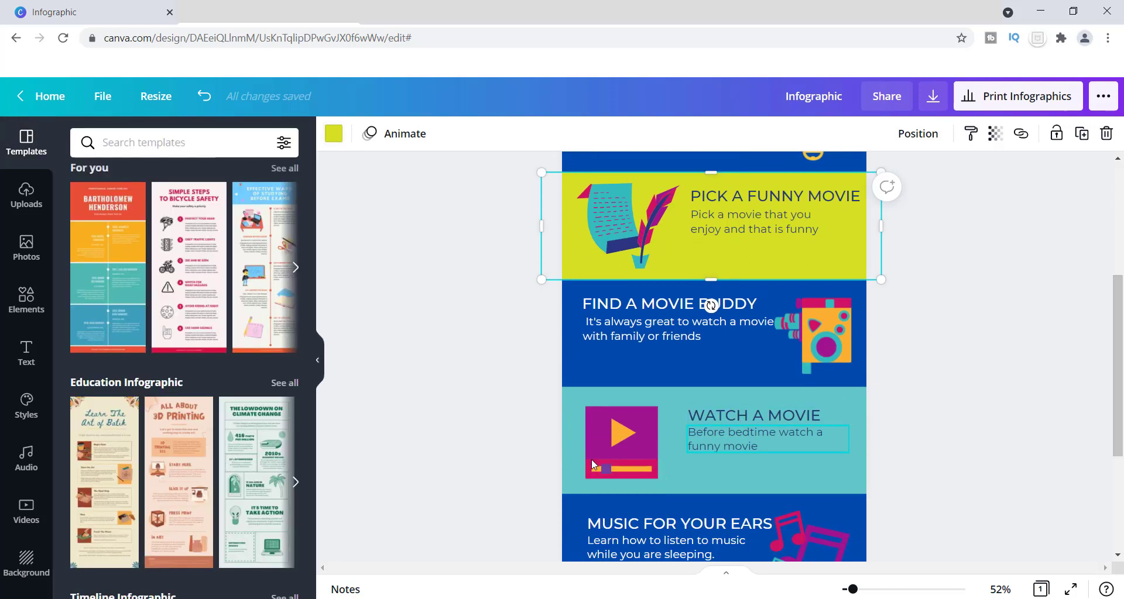
pyautogui.click(571, 422)
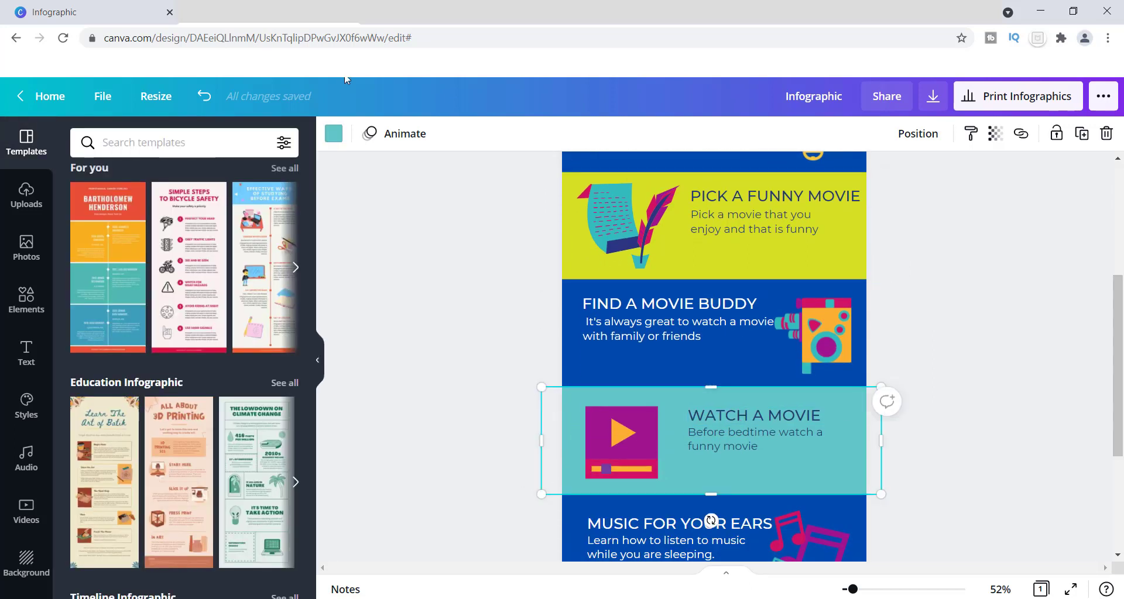
pyautogui.click(333, 133)
pyautogui.click(85, 289)
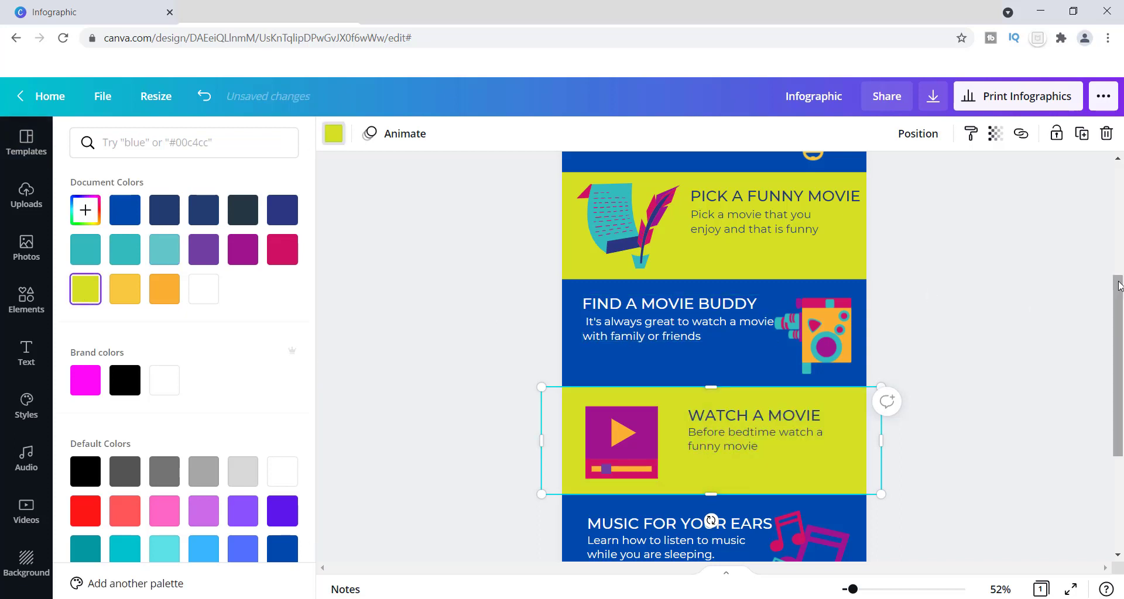
# Check the alternating section colors, and recolor the "SLEEP ALL NIGHT" heading to the dark slate document color.
pyautogui.moveTo(1118, 286); pyautogui.dragTo(1118, 379)
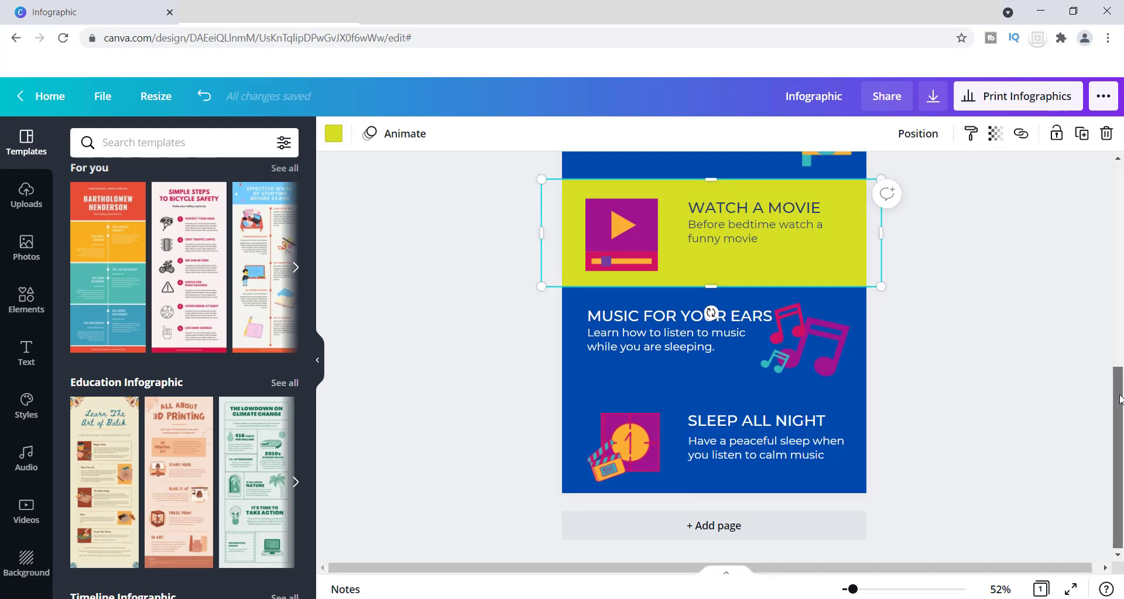
pyautogui.scroll(5, 1102, 248)
pyautogui.scroll(1, 1099, 243)
pyautogui.scroll(-1, 1096, 238)
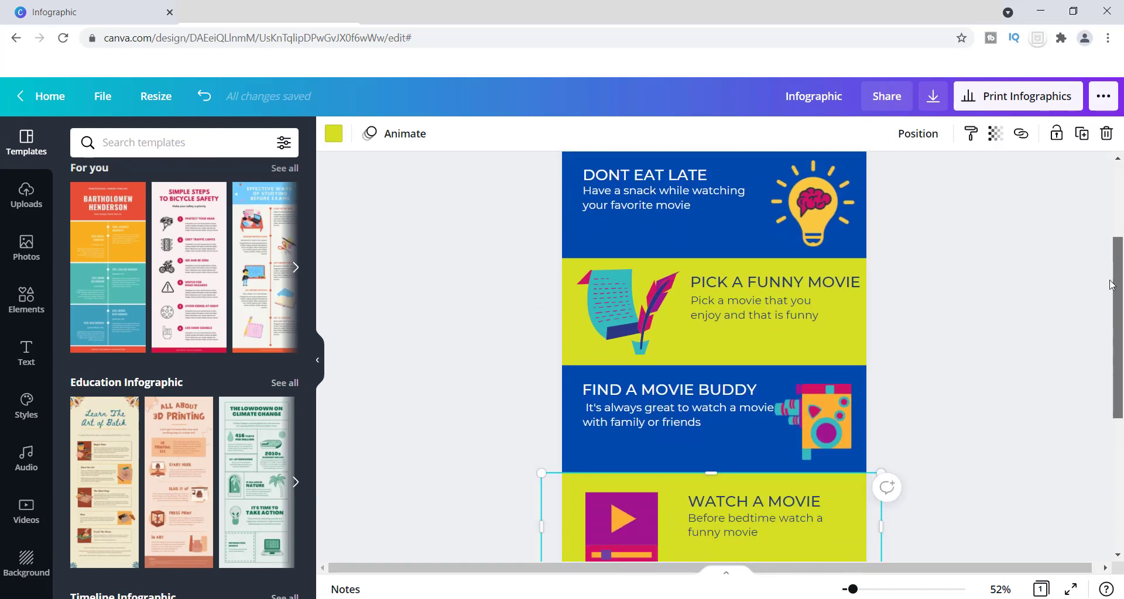
pyautogui.scroll(2, 1090, 214)
pyautogui.moveTo(1089, 210); pyautogui.dragTo(1082, 388)
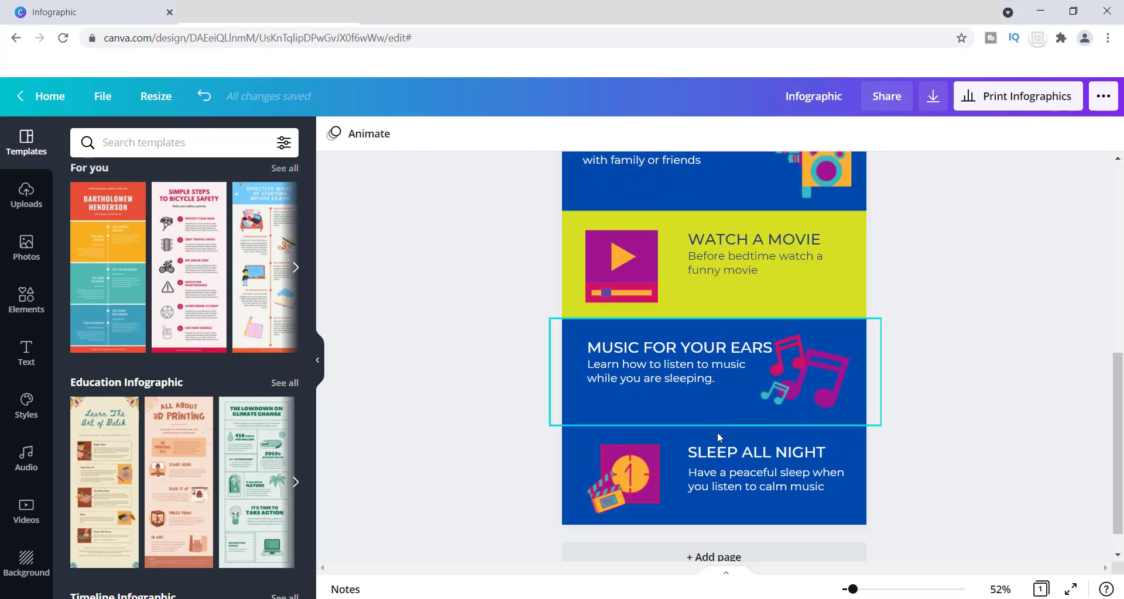
pyautogui.click(719, 454)
pyautogui.click(719, 454)
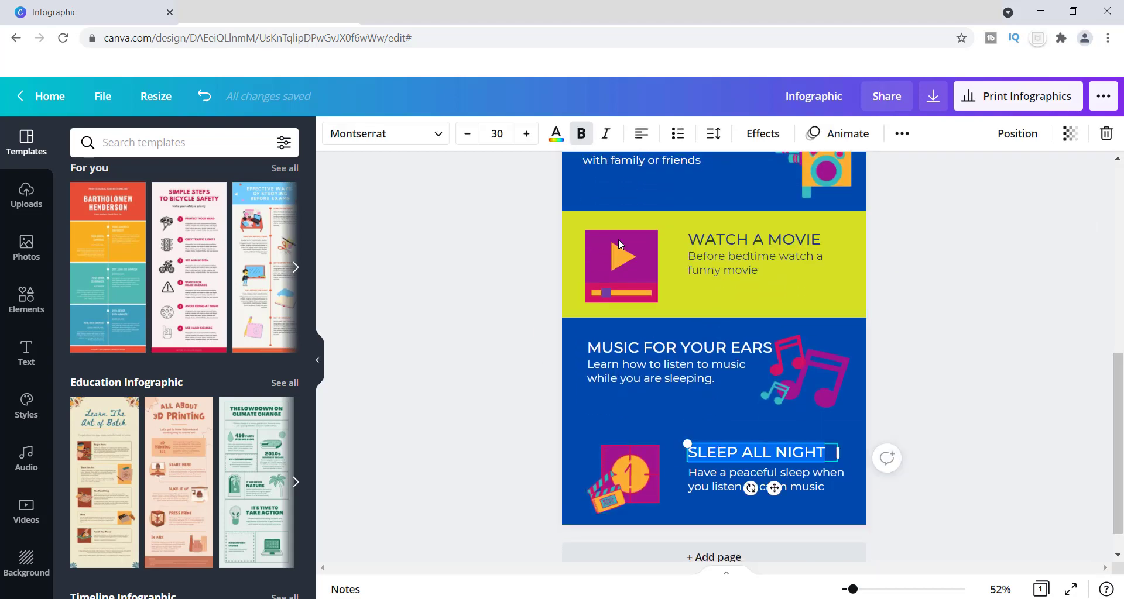
pyautogui.click(557, 134)
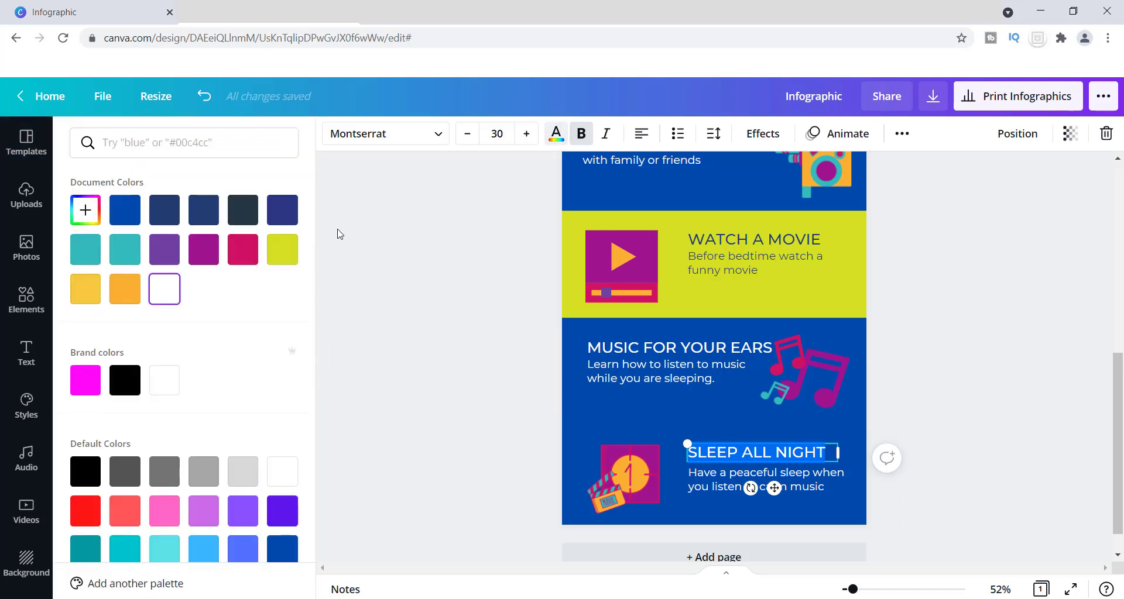
pyautogui.click(163, 210)
# Recolor the peaceful sleep description under "SLEEP ALL NIGHT" to the dark slate document color.
pyautogui.click(713, 484)
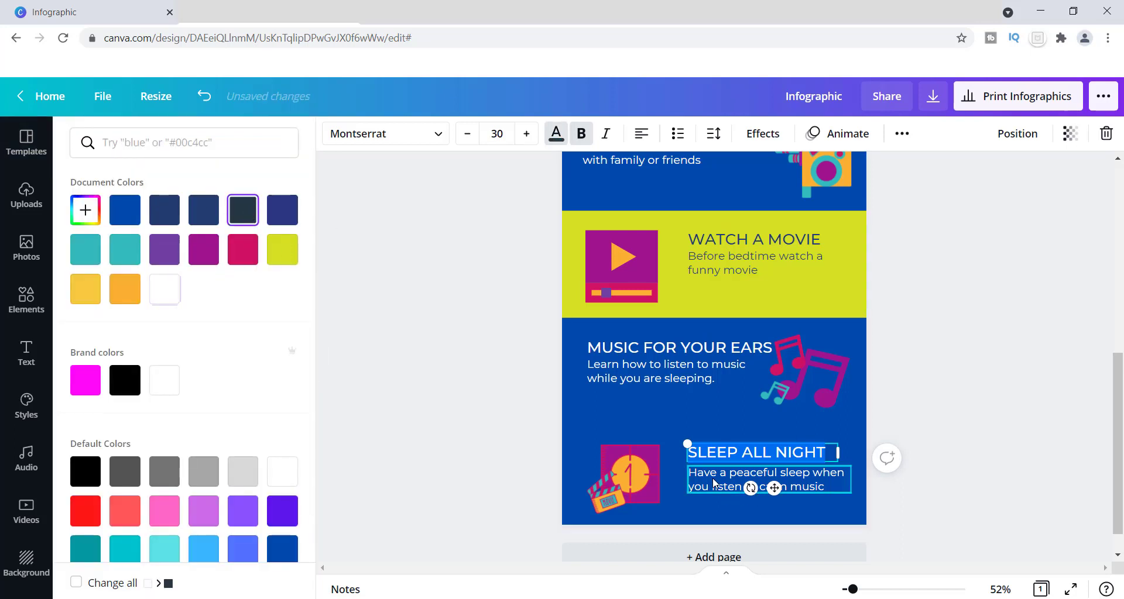
pyautogui.click(712, 483)
pyautogui.click(555, 136)
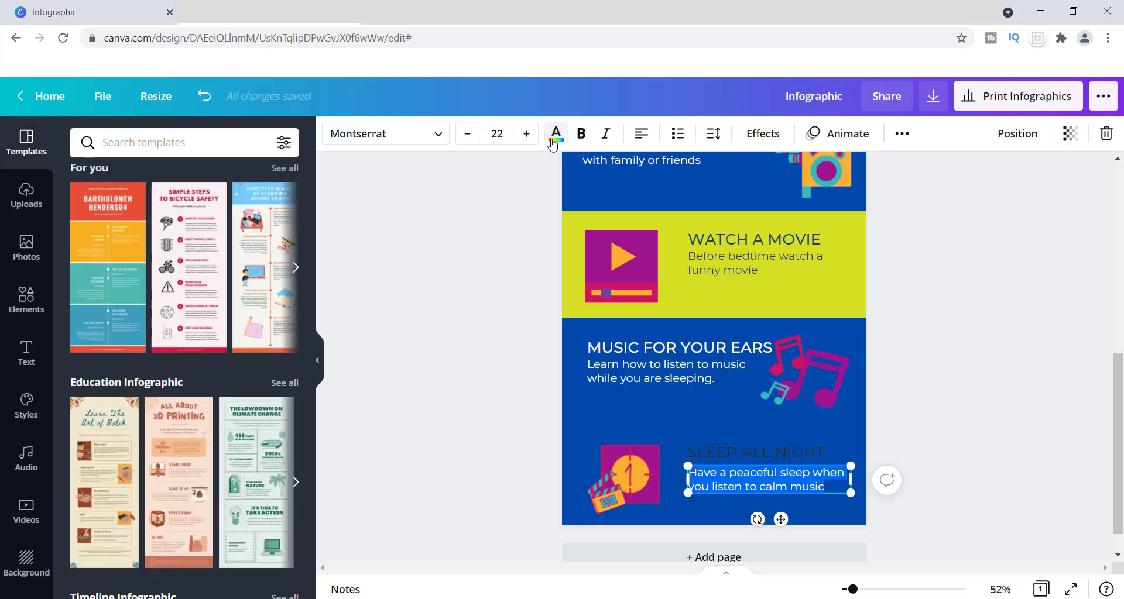
pyautogui.click(555, 135)
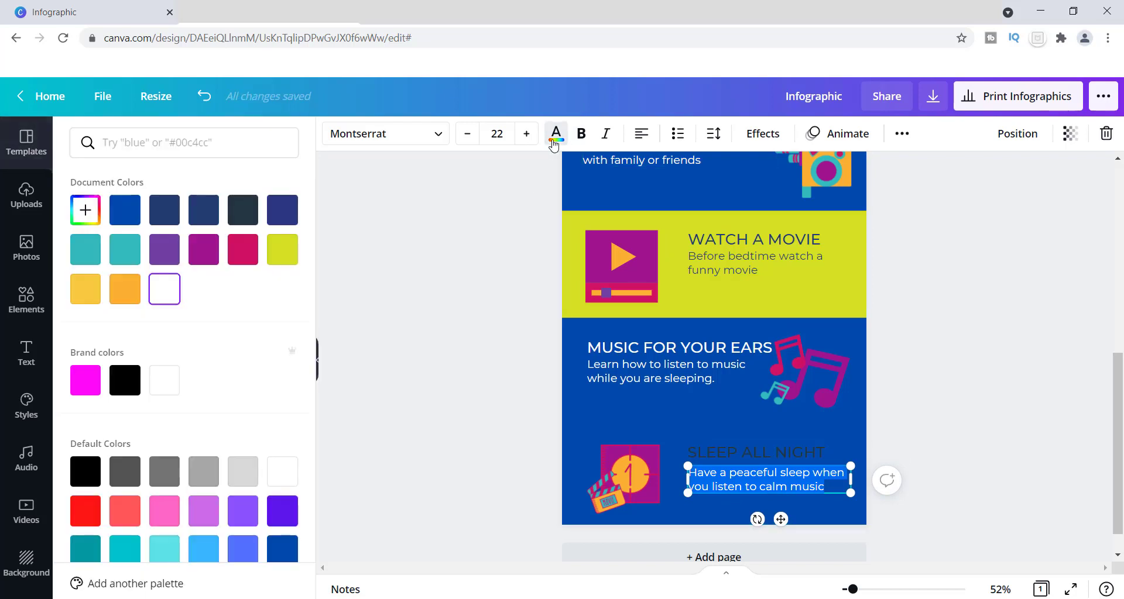
pyautogui.click(248, 204)
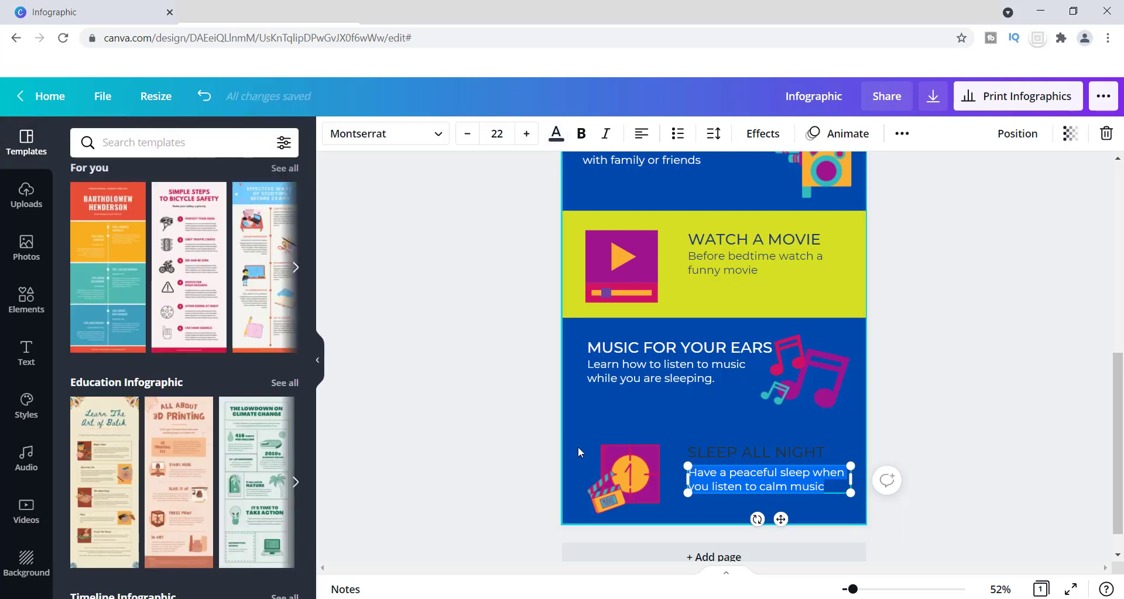
pyautogui.click(718, 507)
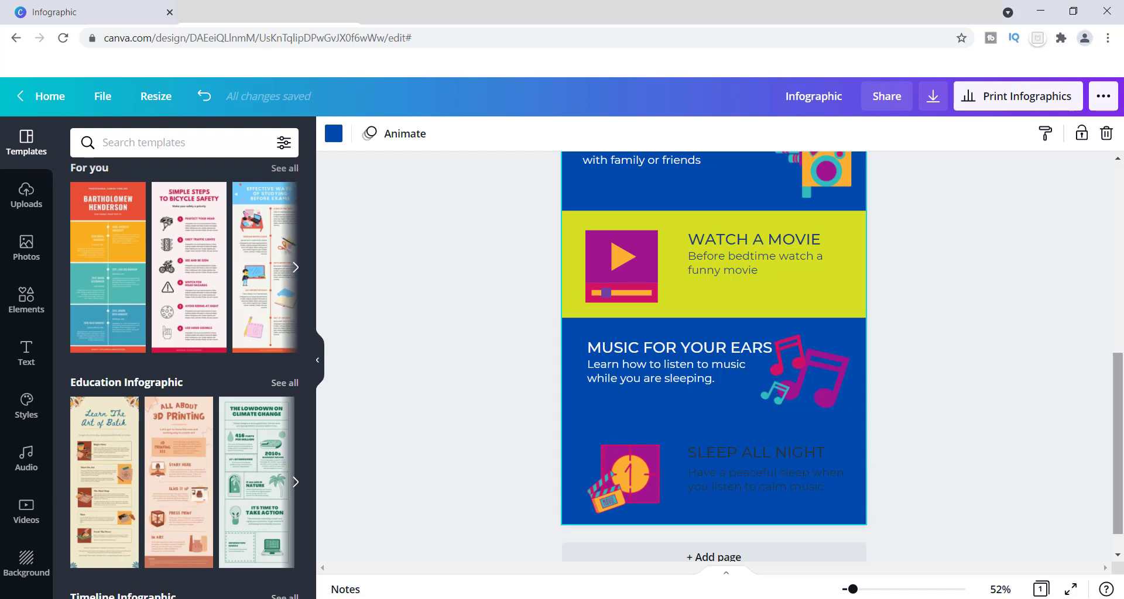
# Change the royal blue page background behind the "SLEEP ALL NIGHT" section to white.
pyautogui.moveTo(1121, 442); pyautogui.dragTo(1096, 431)
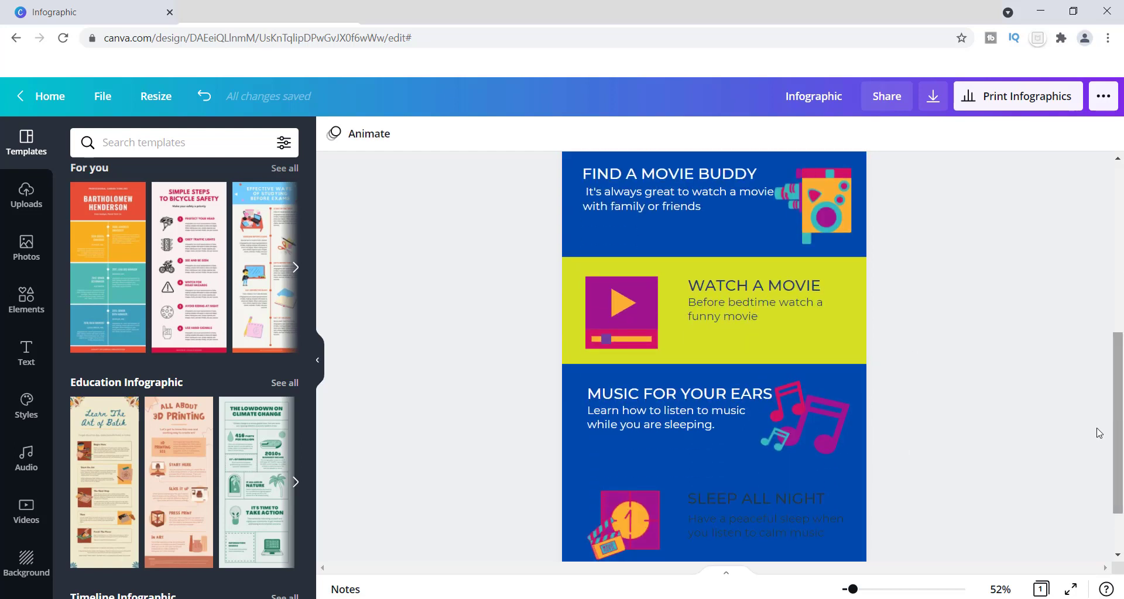
pyautogui.click(574, 526)
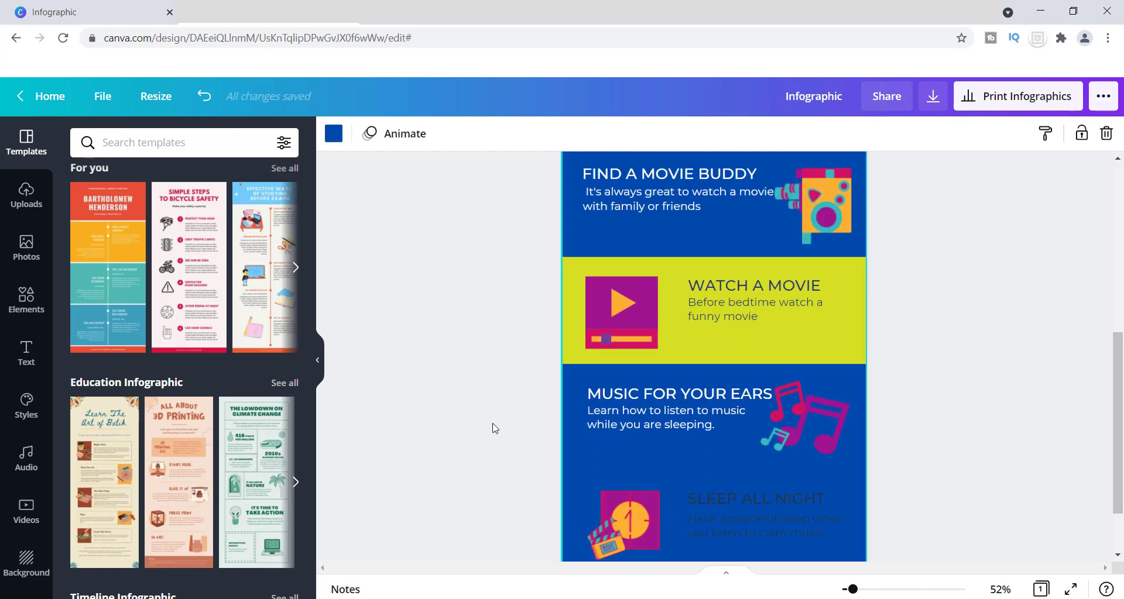
pyautogui.click(333, 136)
pyautogui.click(165, 289)
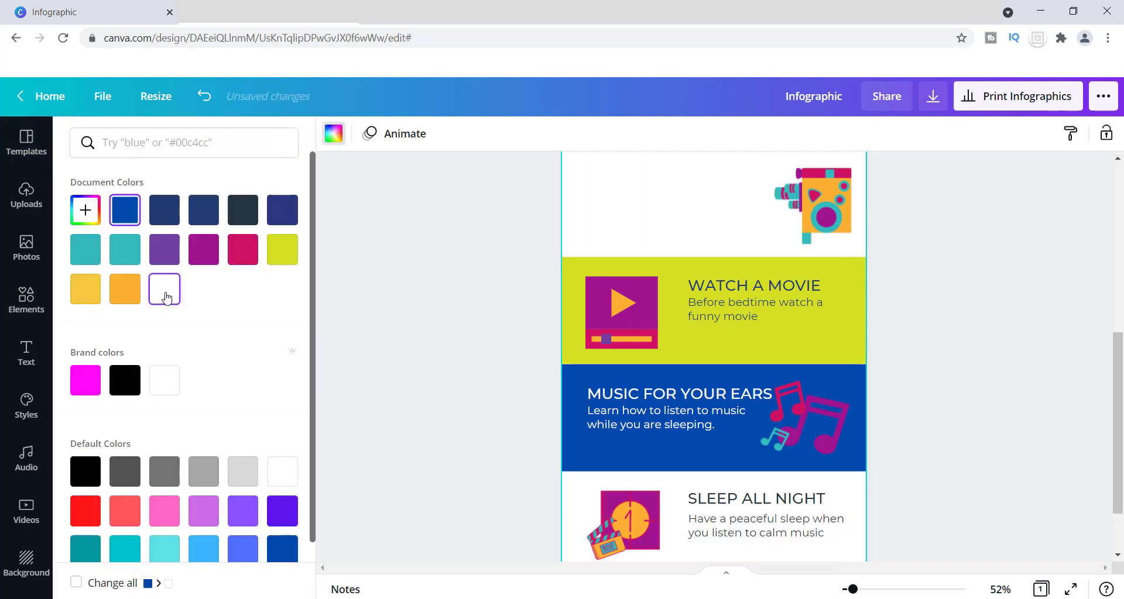
# Recolor the "FIND A MOVIE BUDDY" heading to the dark slate document color.
pyautogui.moveTo(1116, 408); pyautogui.dragTo(1103, 307)
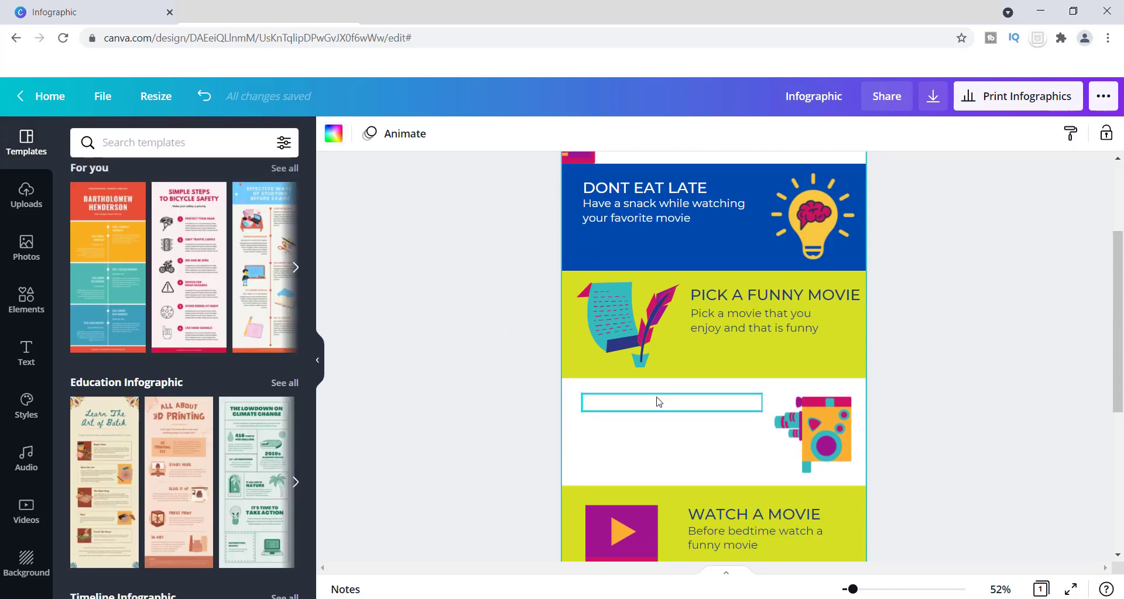
pyautogui.click(658, 405)
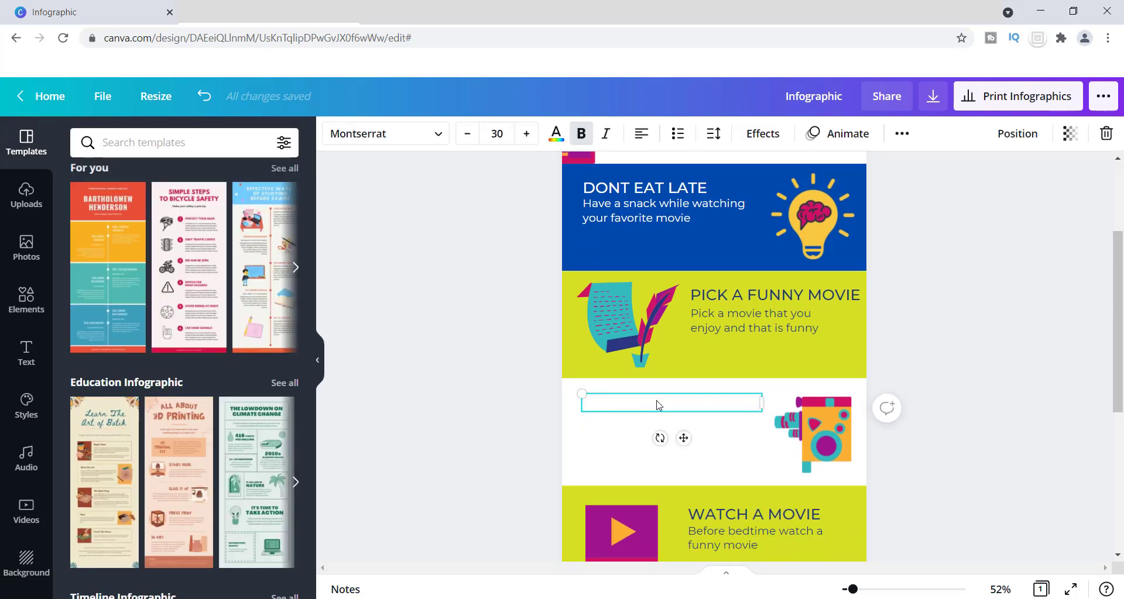
pyautogui.click(659, 405)
pyautogui.click(556, 134)
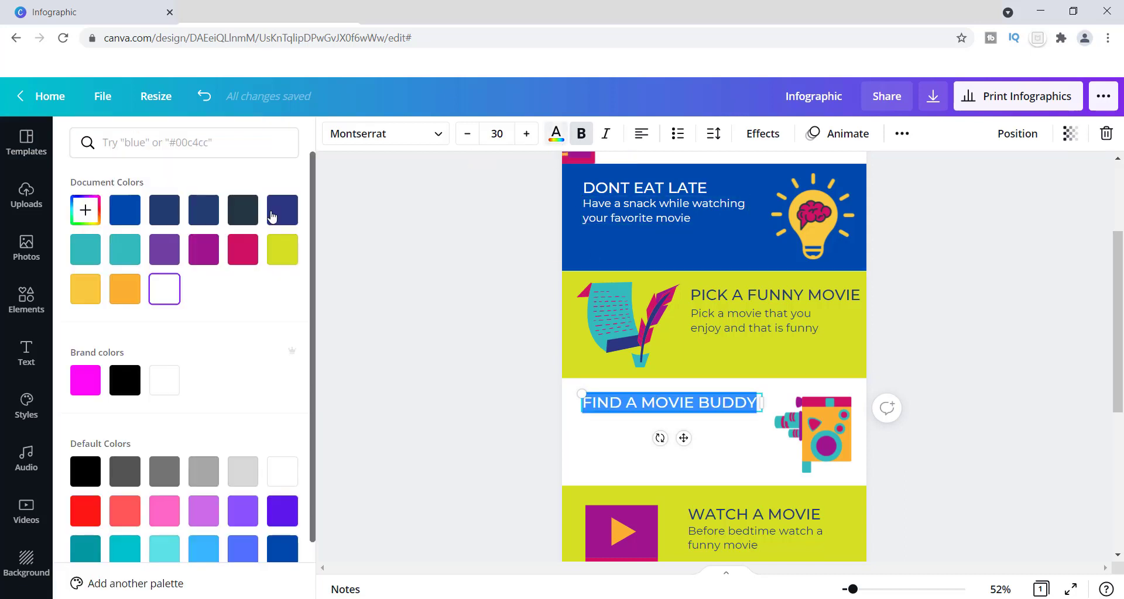
pyautogui.click(242, 209)
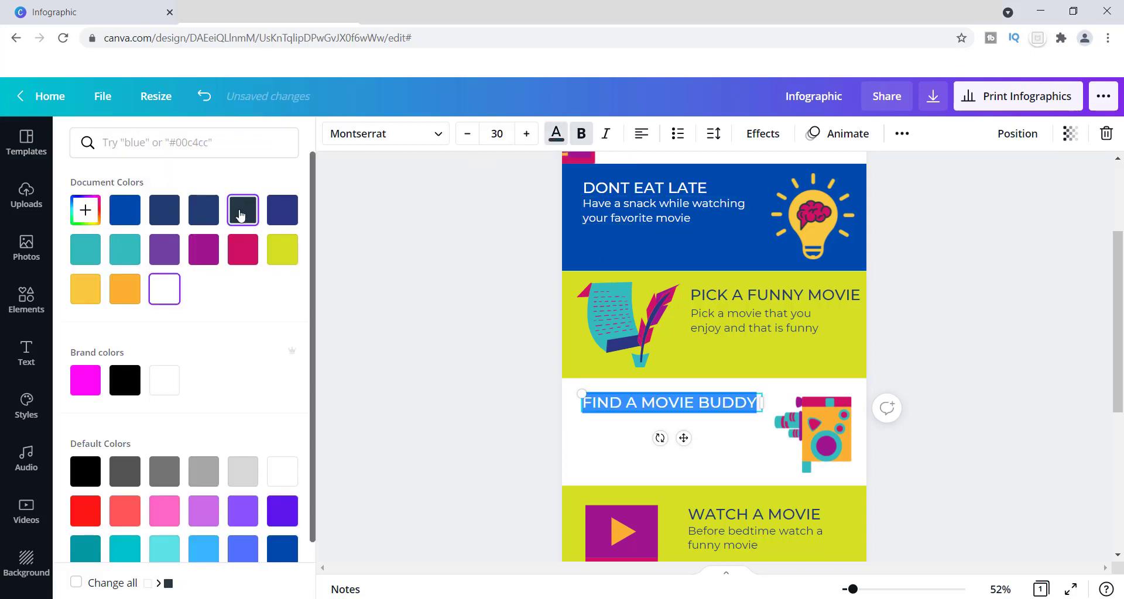
# Recolor the family or friends description under "FIND A MOVIE BUDDY" to the dark slate document color.
pyautogui.click(642, 433)
pyautogui.click(643, 433)
pyautogui.click(555, 140)
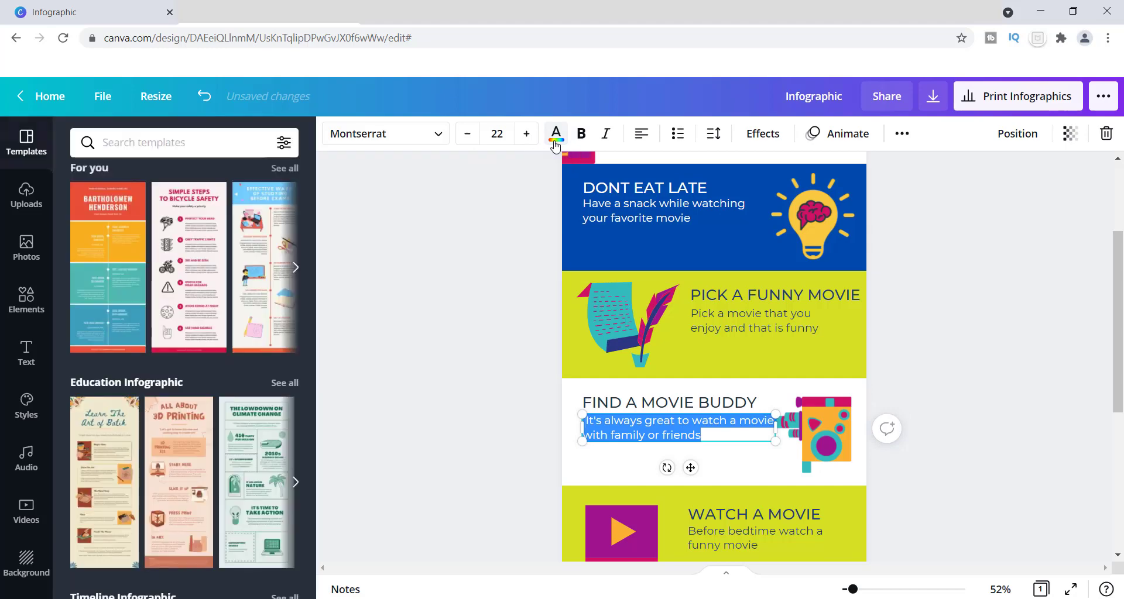
pyautogui.click(556, 140)
pyautogui.click(242, 210)
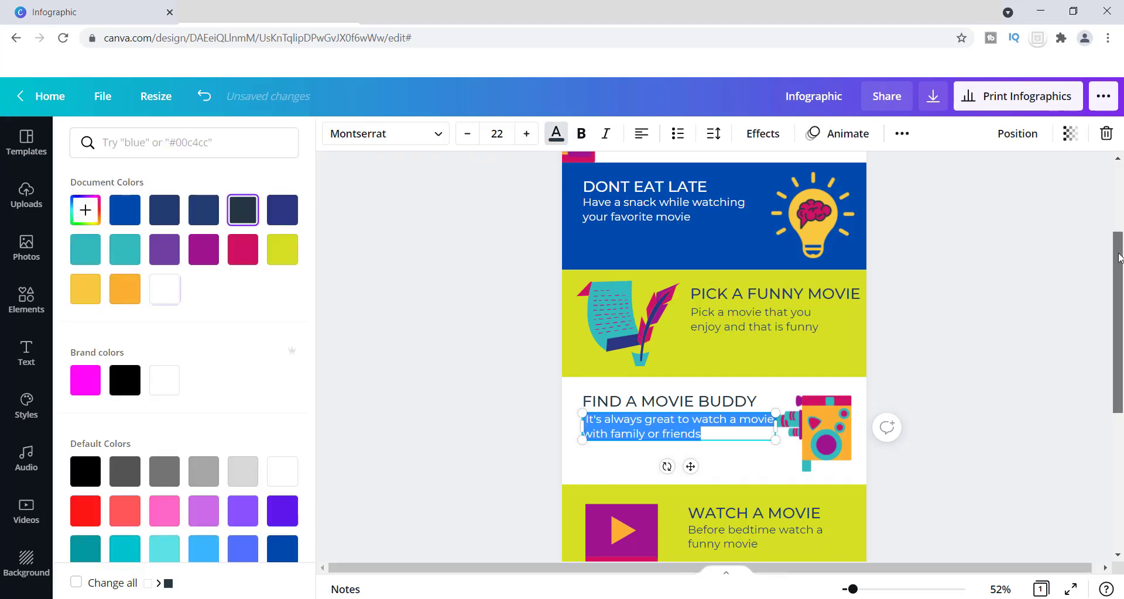
pyautogui.moveTo(1119, 256)
pyautogui.mouseDown()
pyautogui.moveTo(1121, 373)
pyautogui.moveTo(1112, 199)
pyautogui.moveTo(1098, 255)
pyautogui.mouseUp()
pyautogui.scroll(-2, 1098, 255)
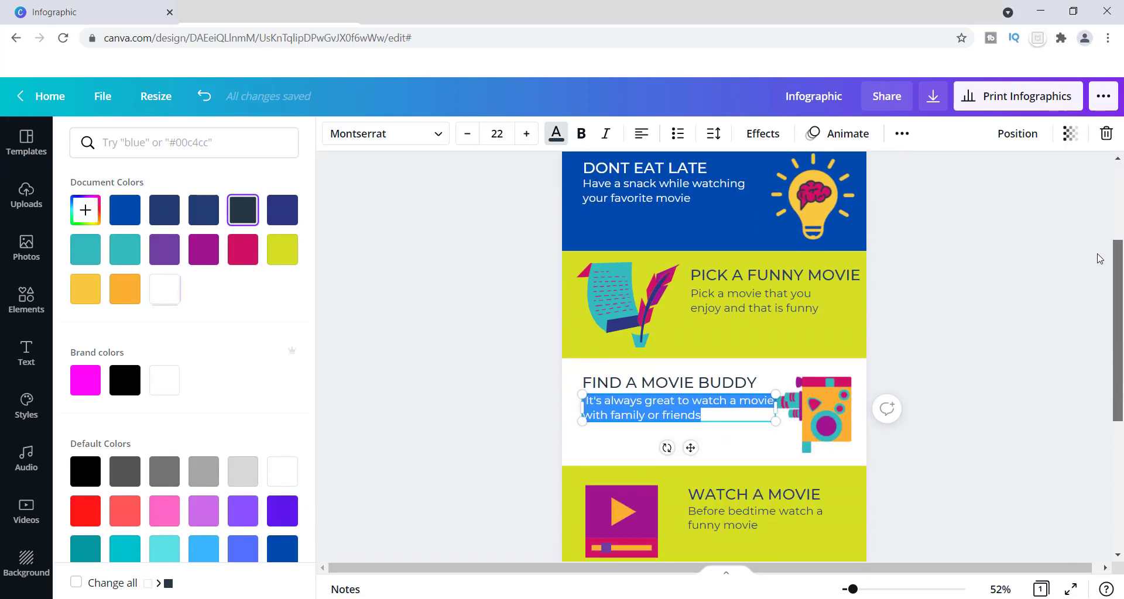
pyautogui.scroll(1, 1098, 261)
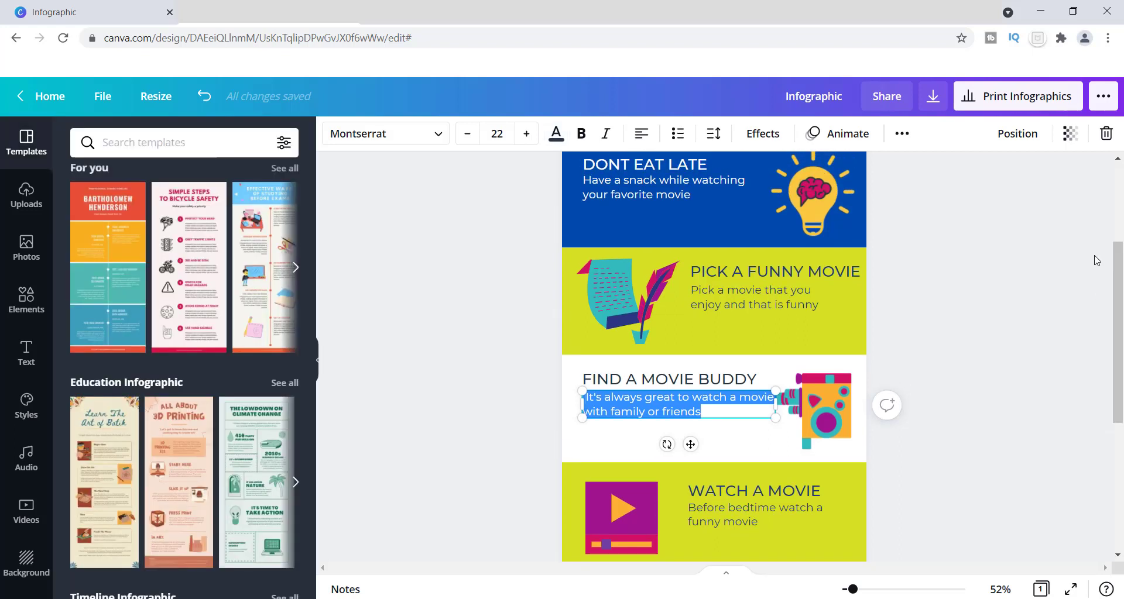
# Undo the recoloring of the "FIND A MOVIE BUDDY" text and the change of the page background to white.
pyautogui.click(205, 96)
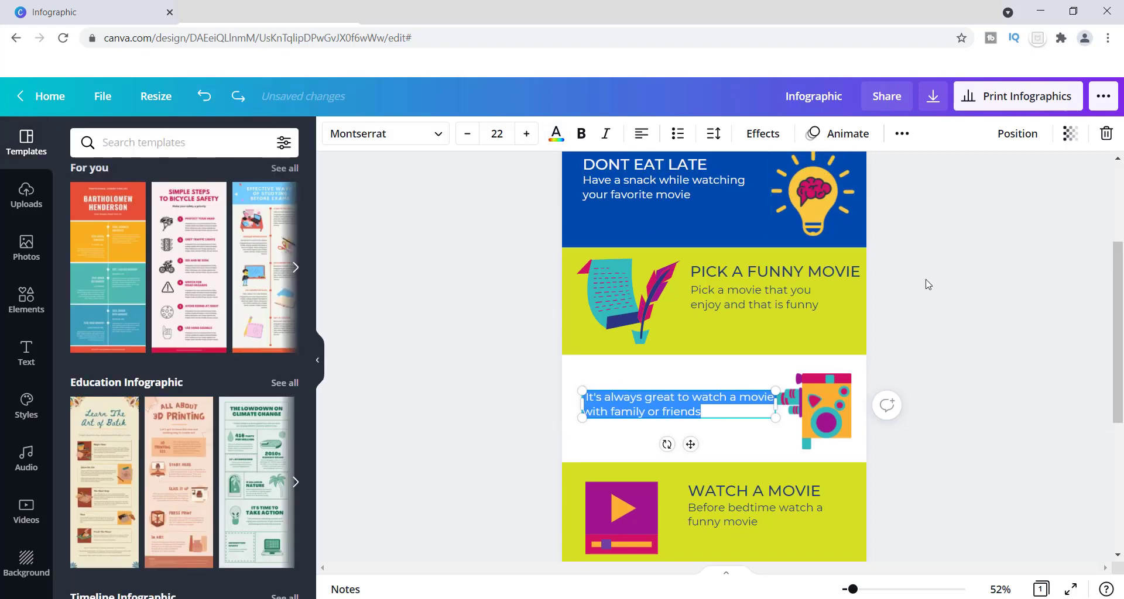
pyautogui.click(205, 96)
# Recolor the "SLEEP ALL NIGHT" heading and the peaceful sleep description below it to white.
pyautogui.moveTo(1118, 269); pyautogui.dragTo(1121, 367)
pyautogui.doubleClick(755, 481)
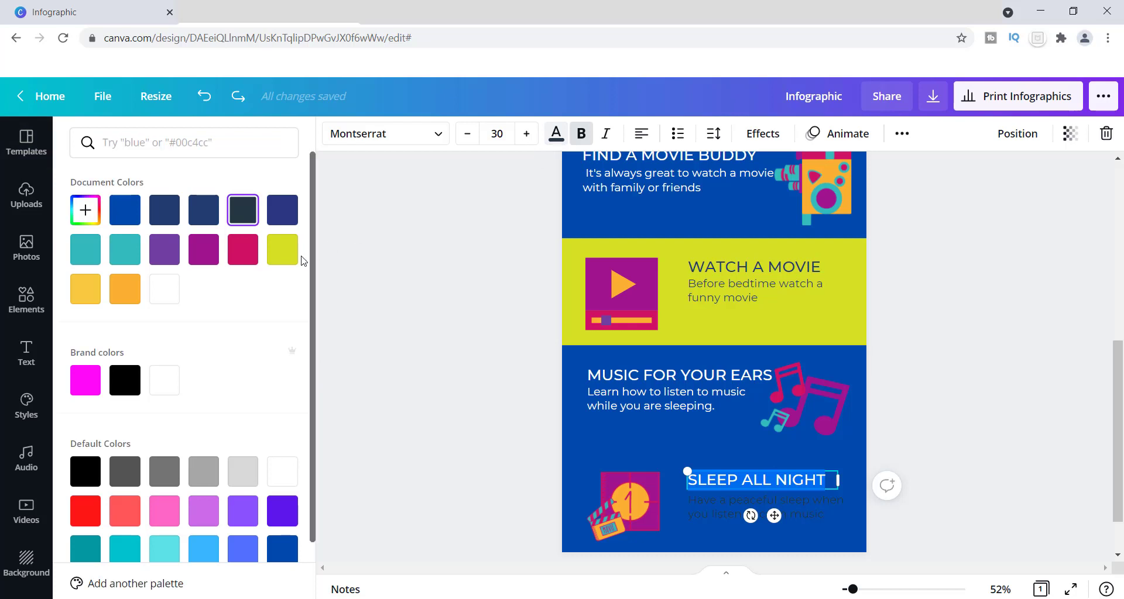
pyautogui.click(169, 288)
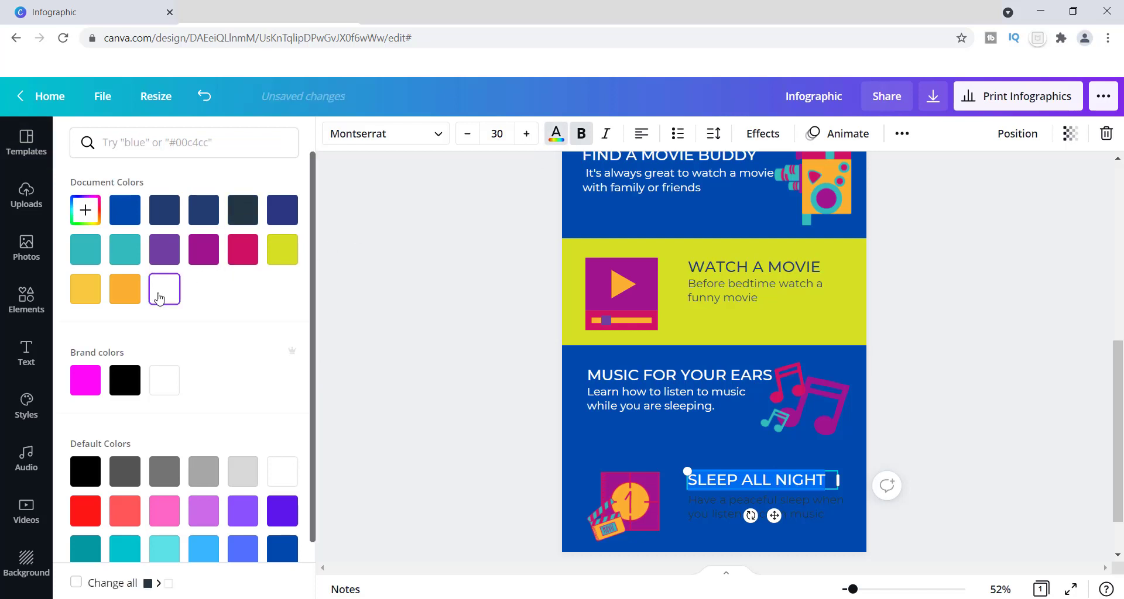
pyautogui.doubleClick(723, 508)
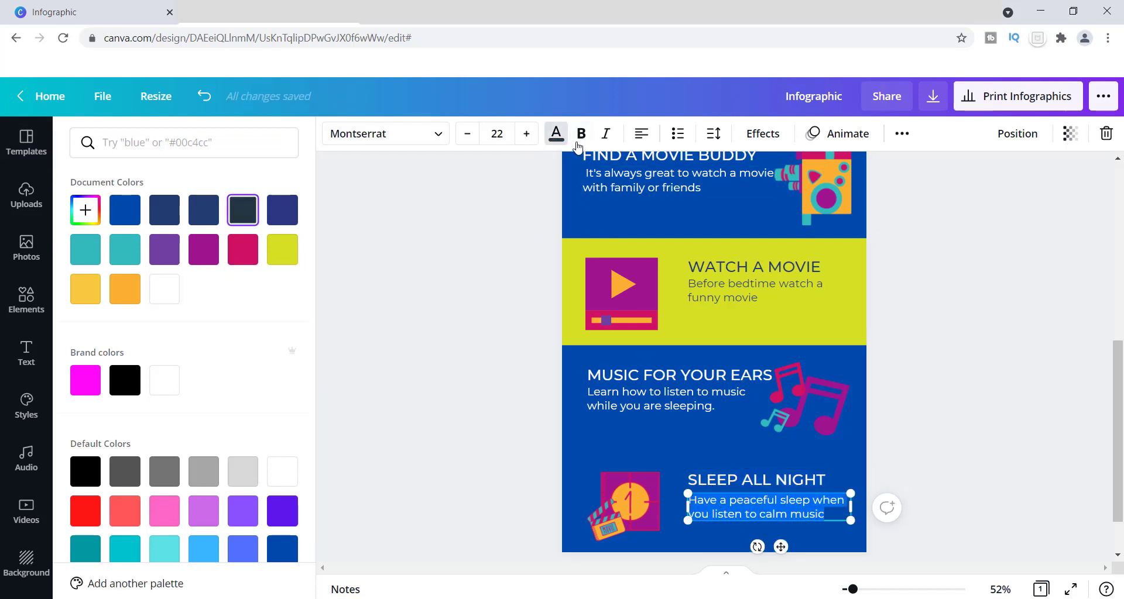
pyautogui.click(558, 138)
pyautogui.click(163, 283)
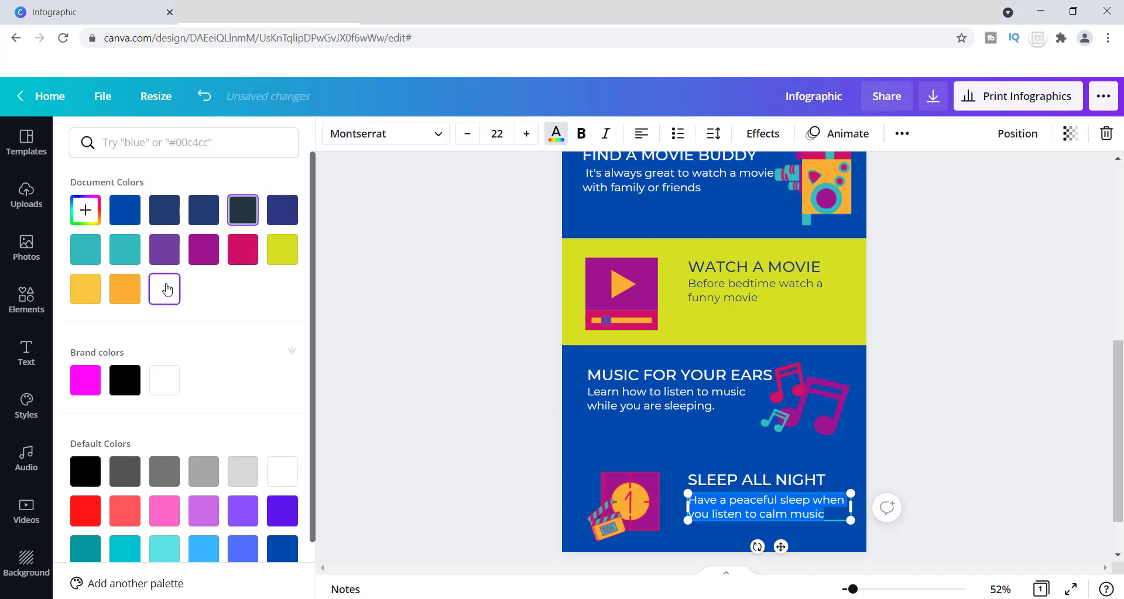
pyautogui.press('Escape')
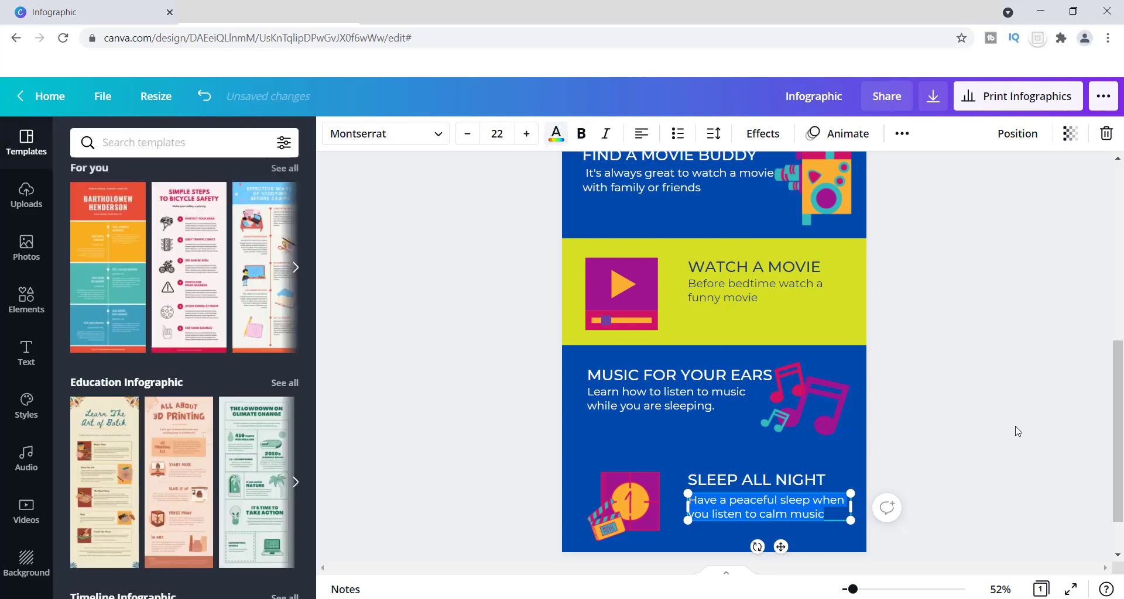
pyautogui.click(724, 423)
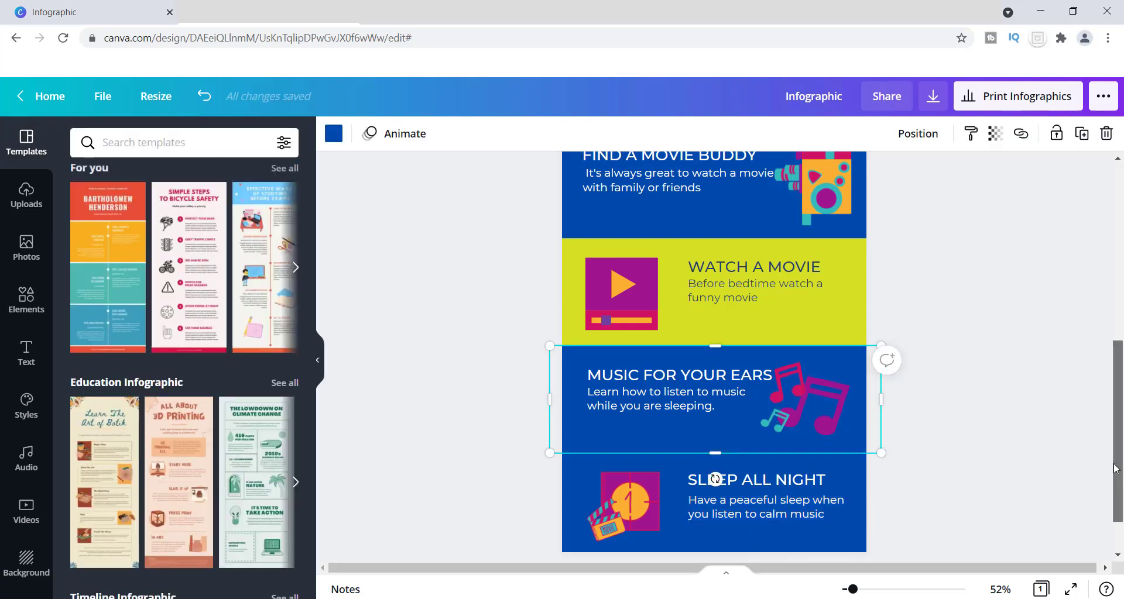
pyautogui.moveTo(1115, 464); pyautogui.dragTo(1112, 306)
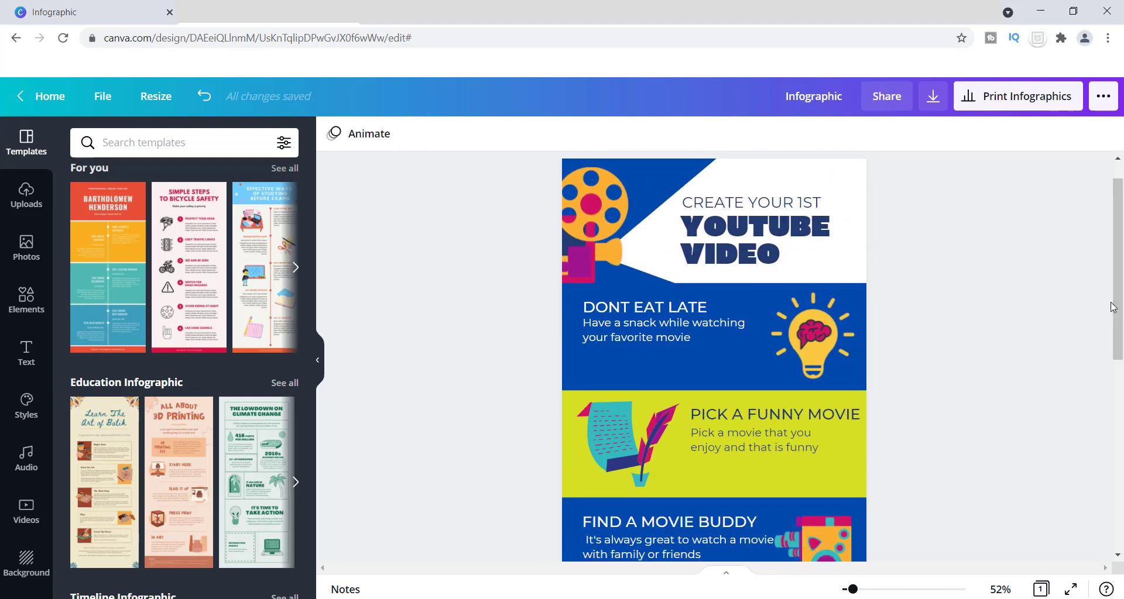
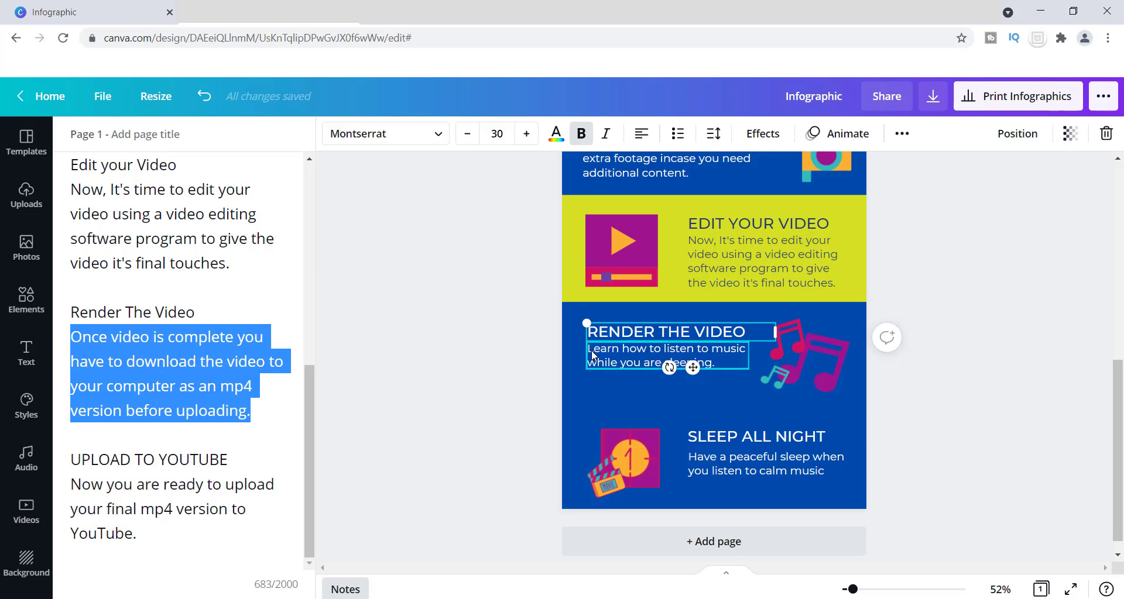
# Replace the "RENDER THE VIDEO" description with "Once video is complete you have to download the video to your computer as an mp4 version before uploading.".
pyautogui.doubleClick(594, 348)
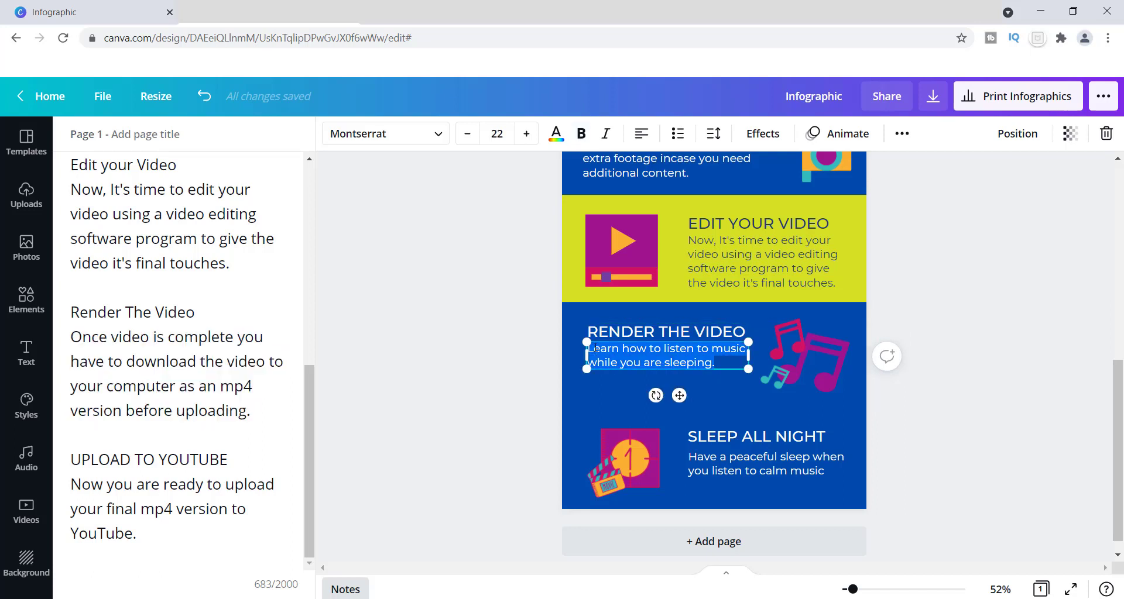
pyautogui.write('Once video is complete you have to download the video to your computer as an mp4 version before uploading.')
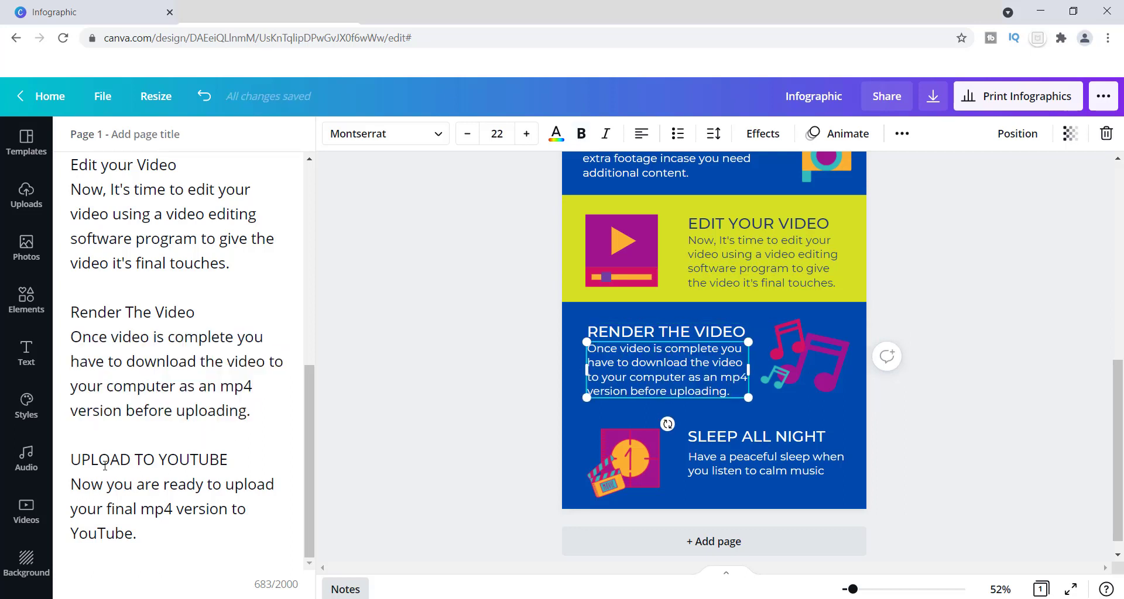
# Replace the "SLEEP ALL NIGHT" heading with "UPLOAD TO YOUTUBE" from the notes, and widen and shift its text box to fit one line inside the page.
pyautogui.tripleClick(89, 461)
pyautogui.hotkey('ctrl', 'c')
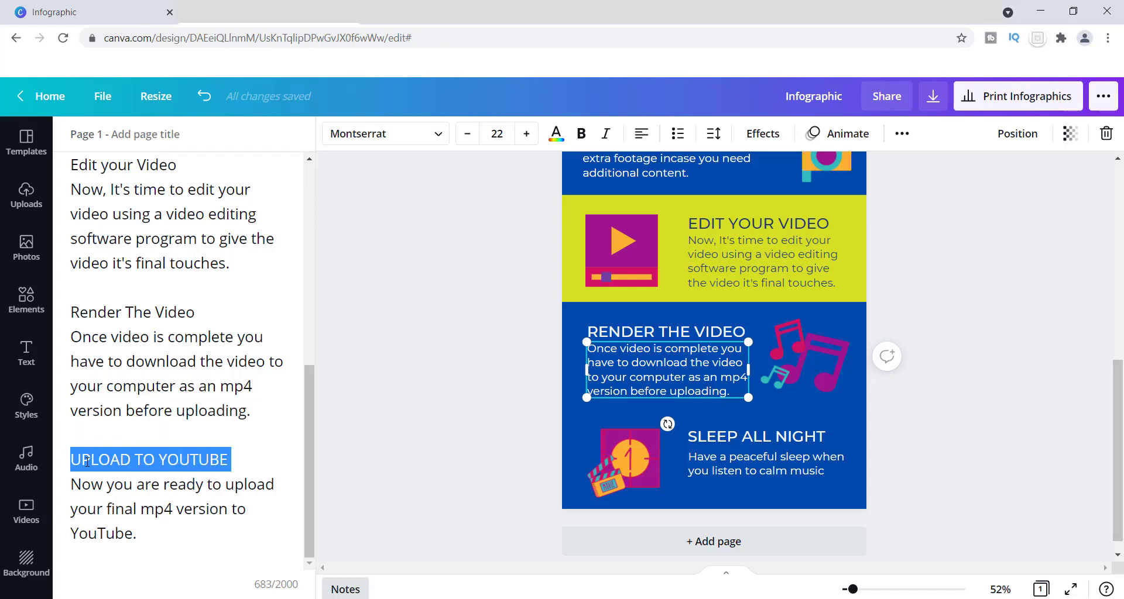
pyautogui.doubleClick(726, 439)
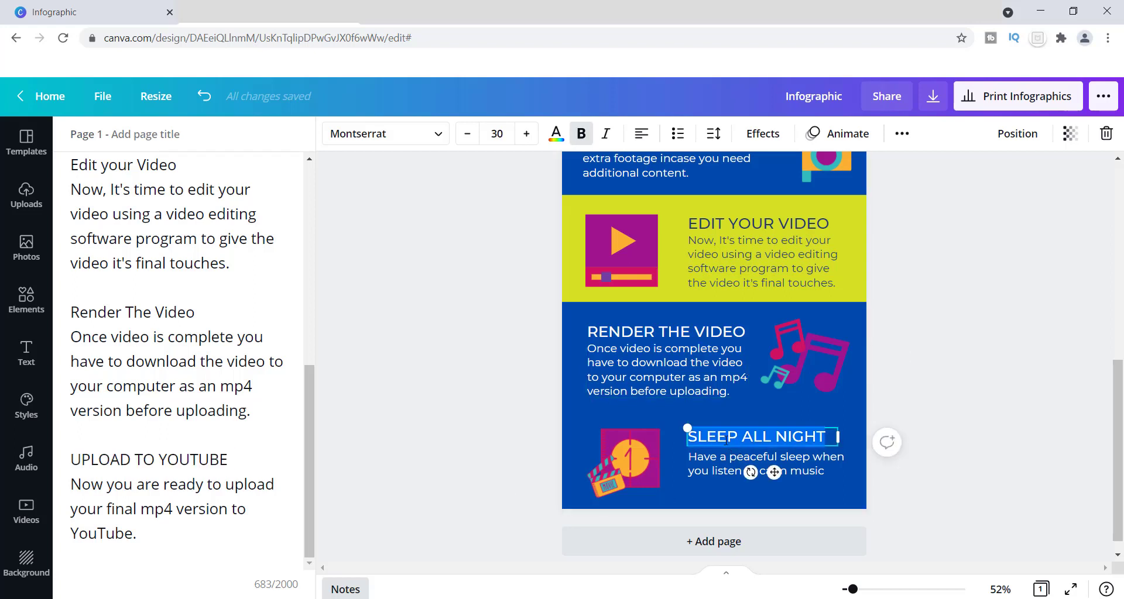
pyautogui.hotkey('ctrl', 'v')
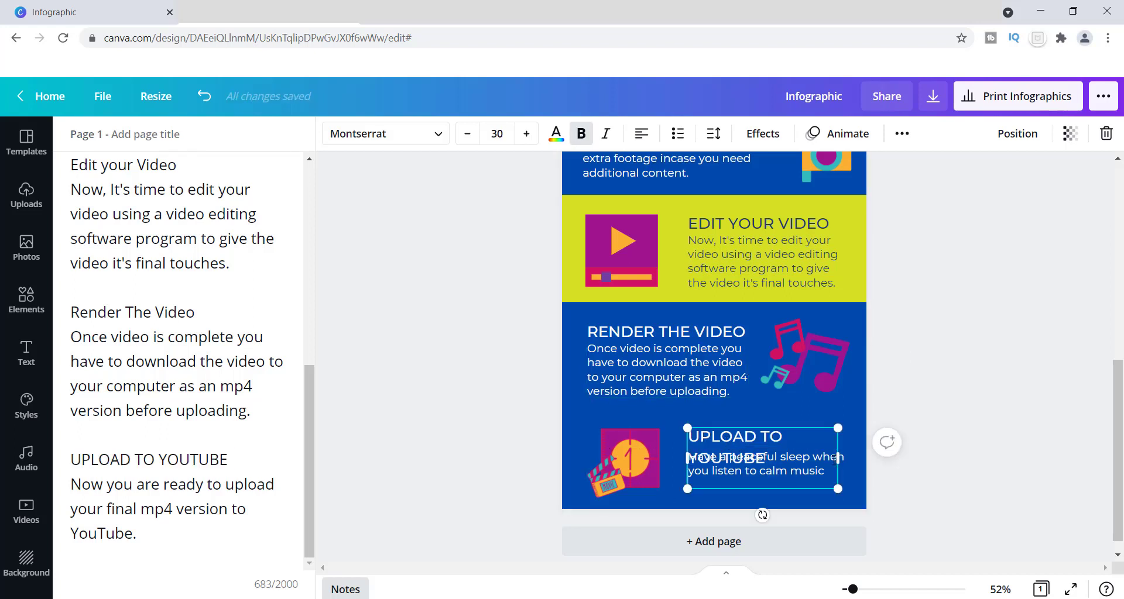
pyautogui.moveTo(836, 461); pyautogui.dragTo(871, 455)
pyautogui.click(779, 421)
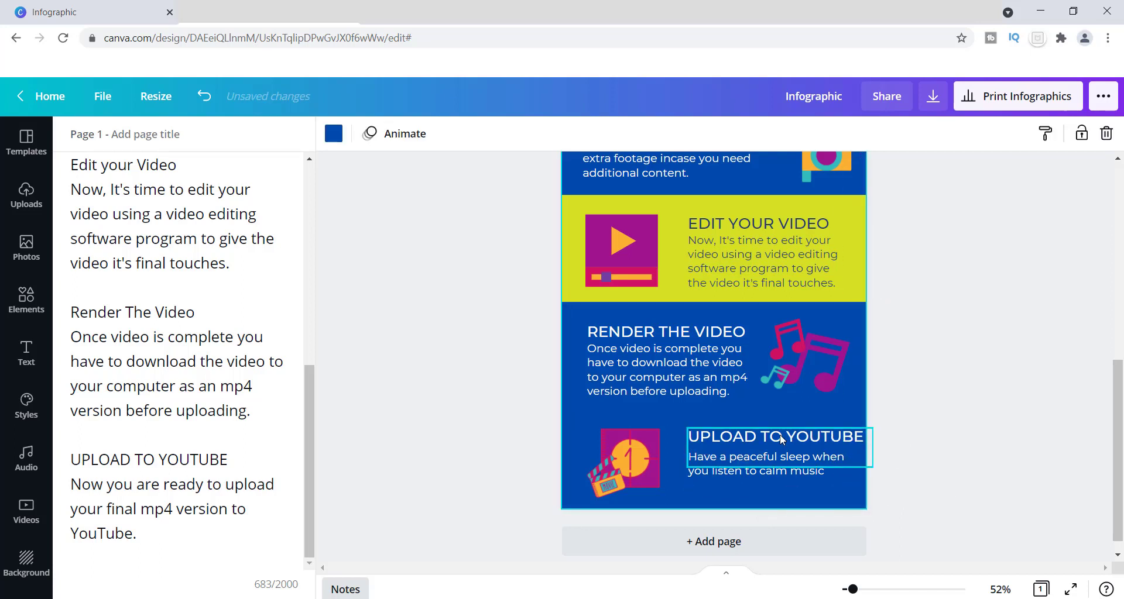
pyautogui.moveTo(779, 436); pyautogui.dragTo(764, 438)
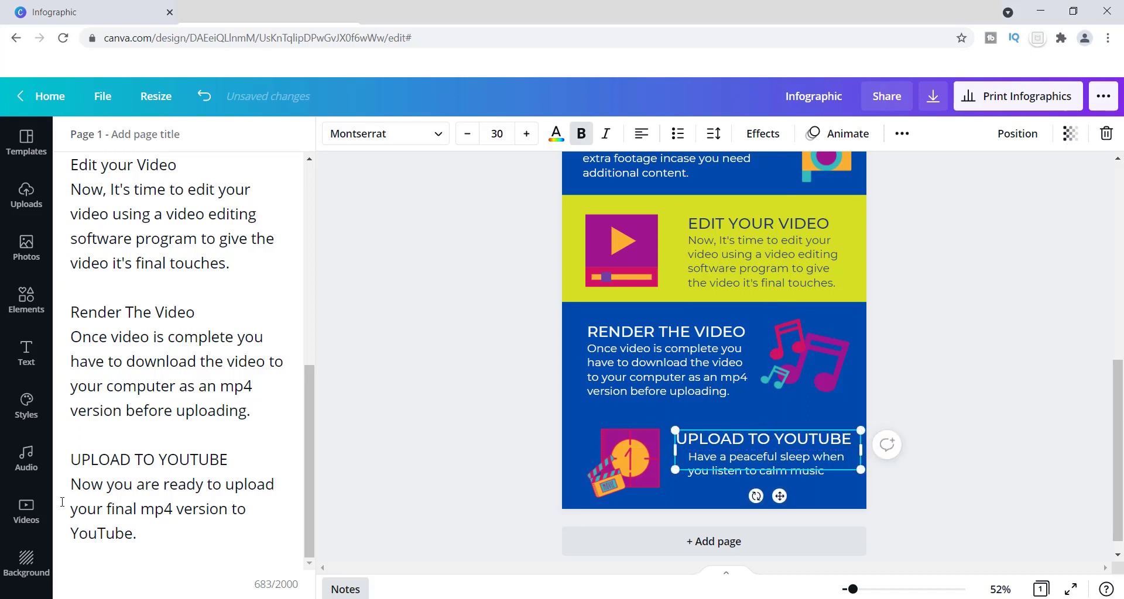
# Replace the peaceful sleep description with "Now you are ready to upload your final mp4 version to YouTube." from the notes.
pyautogui.moveTo(79, 486); pyautogui.dragTo(147, 530)
pyautogui.hotkey('ctrl', 'c')
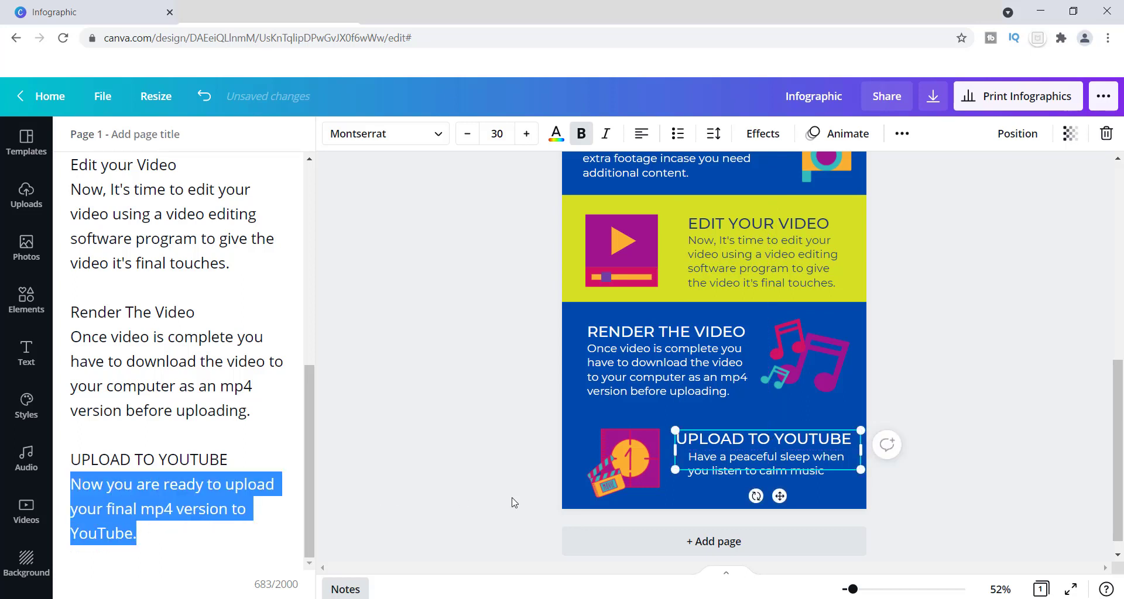
pyautogui.click(705, 470)
pyautogui.doubleClick(707, 472)
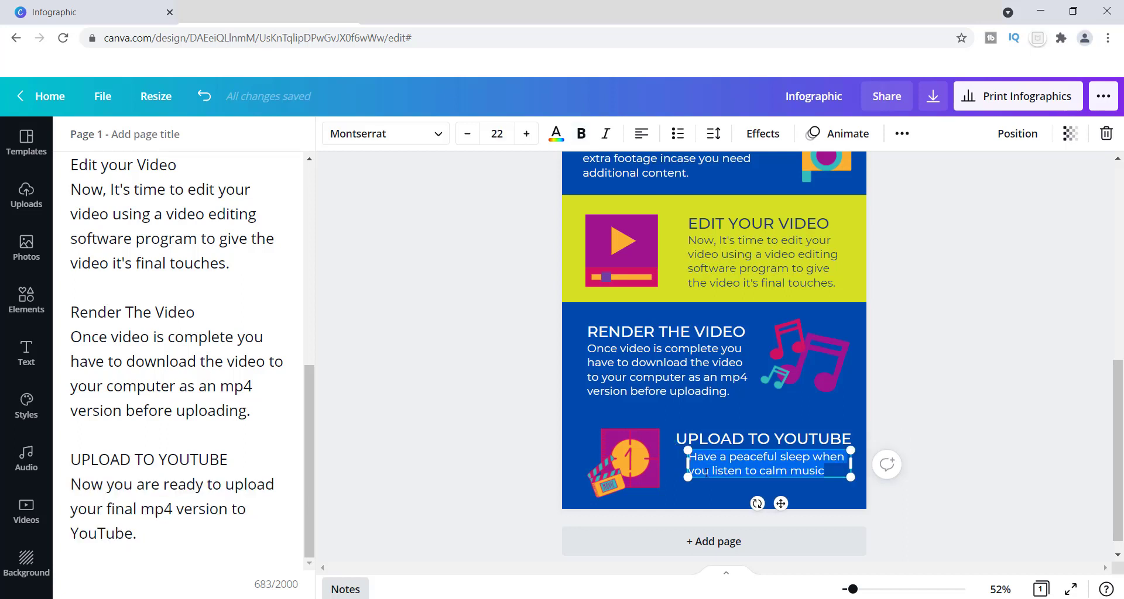
pyautogui.hotkey('ctrl', 'v')
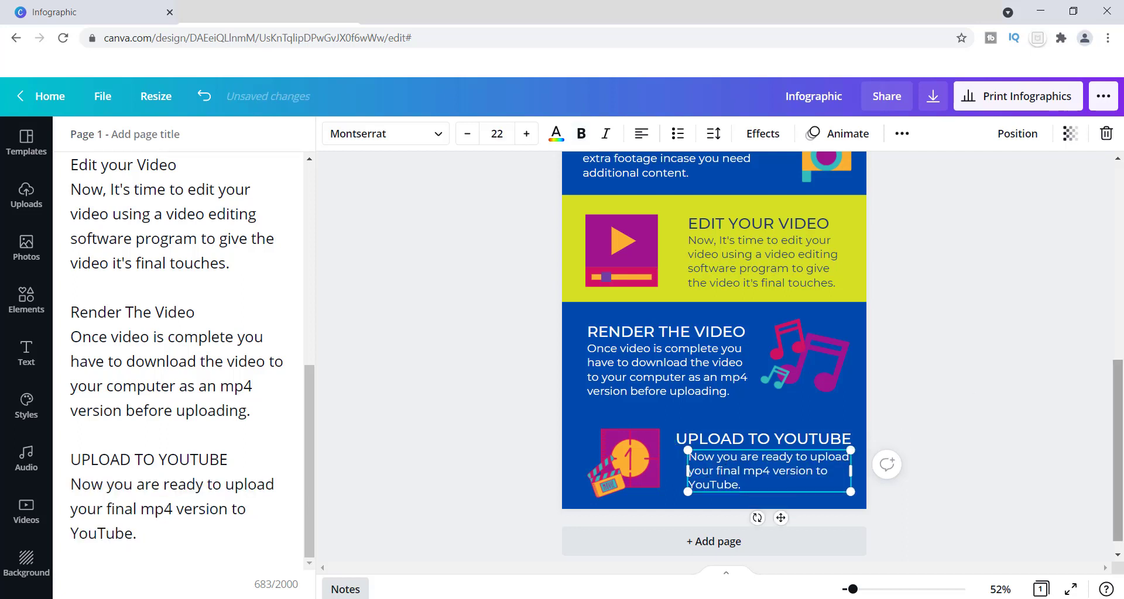
# Close the page notes and return to the start of the infographic.
pyautogui.moveTo(1119, 431); pyautogui.dragTo(1111, 301)
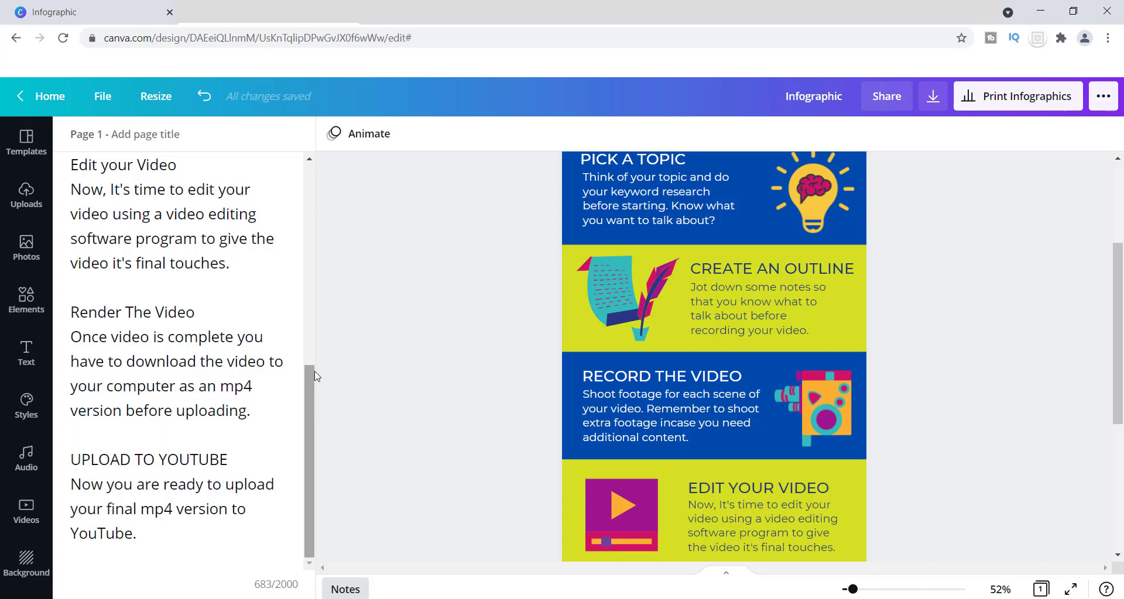
pyautogui.click(347, 588)
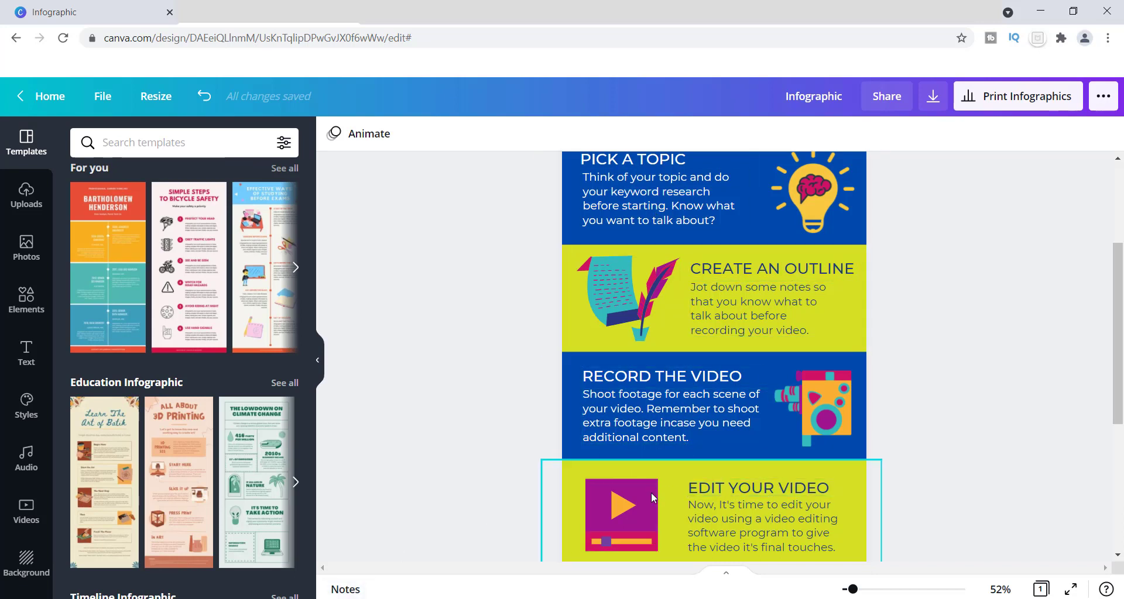
pyautogui.moveTo(1117, 323); pyautogui.dragTo(1117, 219)
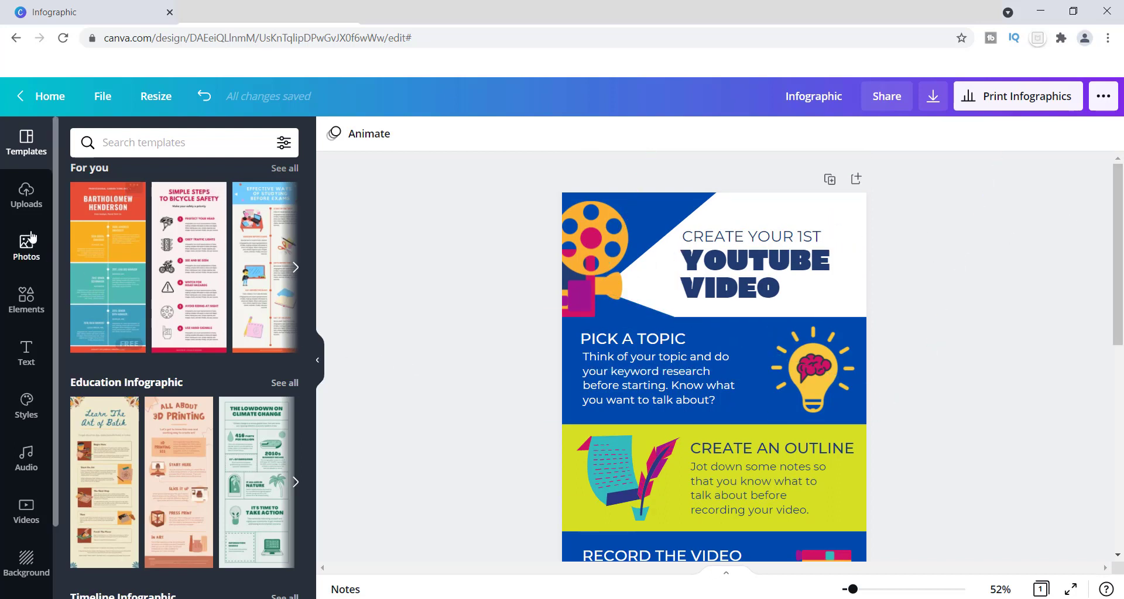
# Clear the previous elements search, search the elements for "light bulb", and browse the graphics.
pyautogui.click(26, 301)
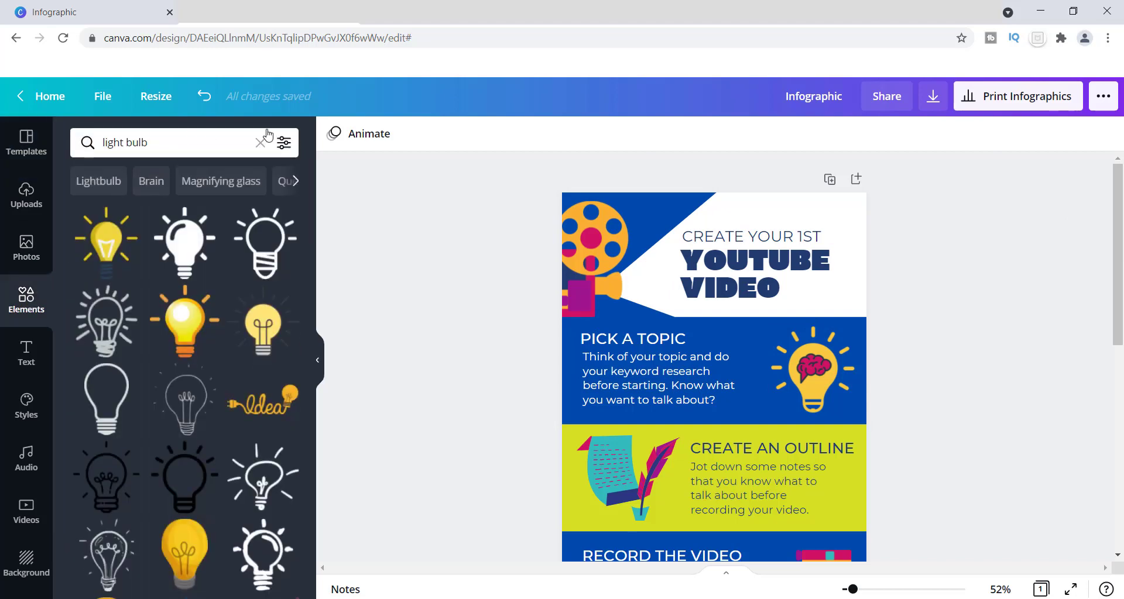
pyautogui.click(263, 146)
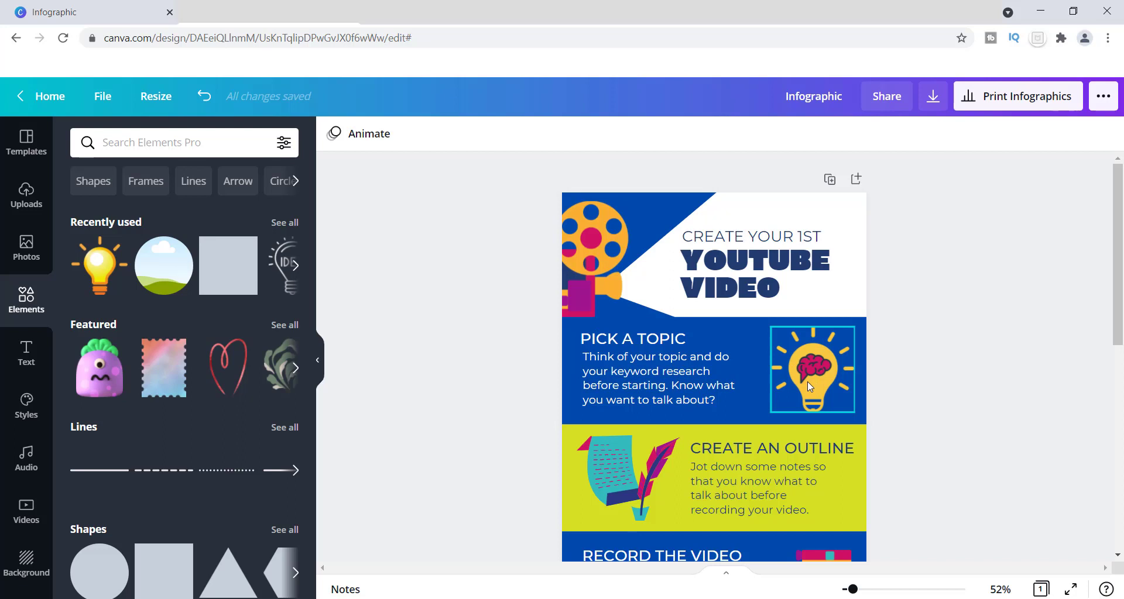
pyautogui.click(147, 140)
pyautogui.write('li')
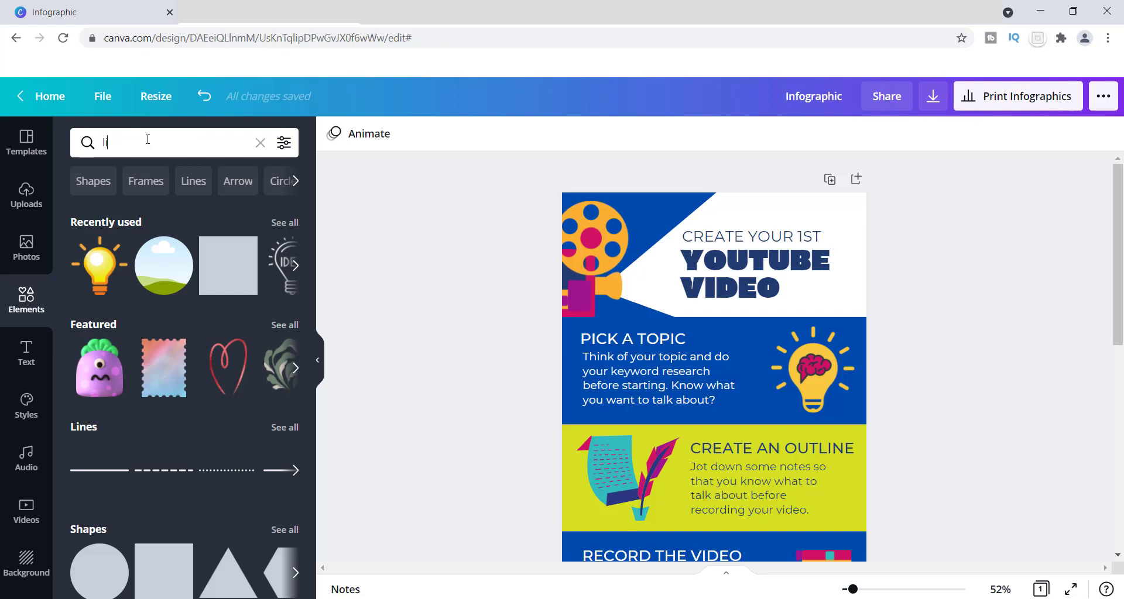
pyautogui.write('ght bulb')
pyautogui.press('Return')
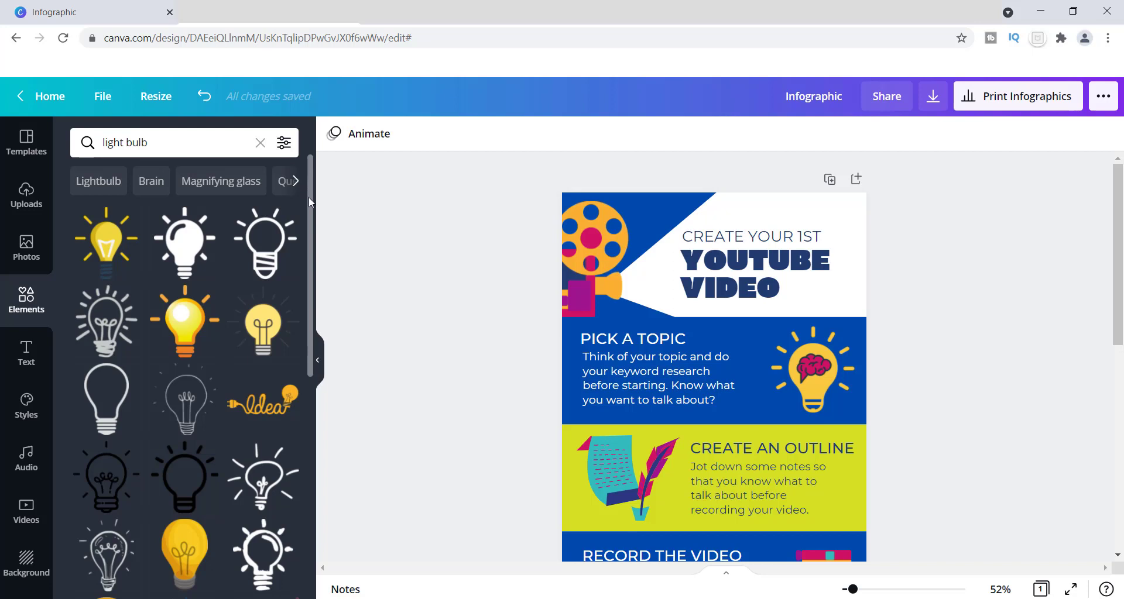
pyautogui.moveTo(308, 197); pyautogui.dragTo(310, 444)
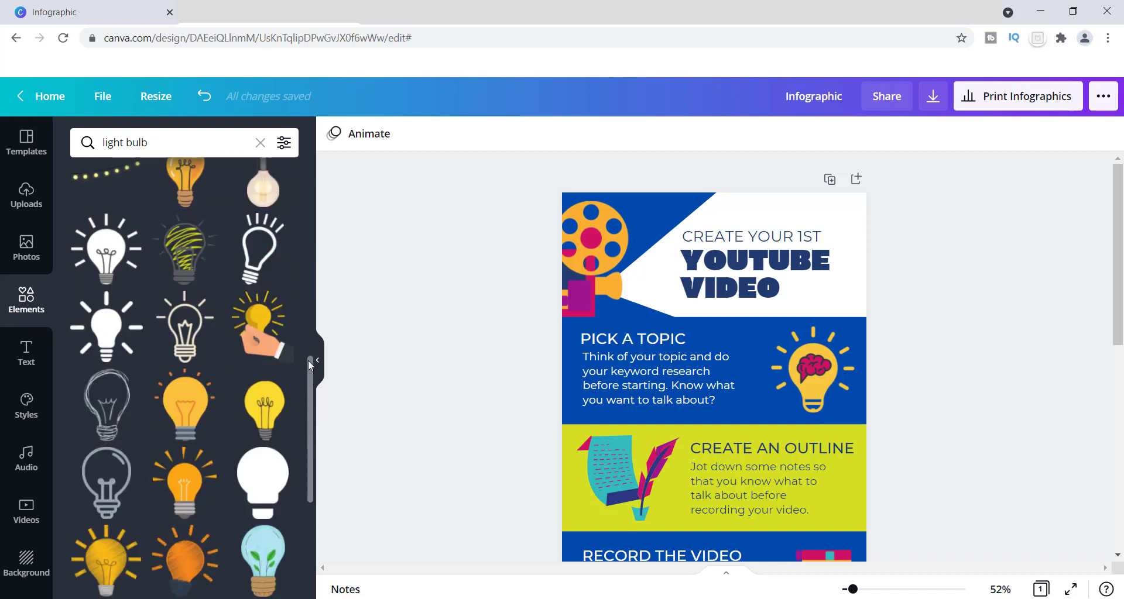
# Browse the light bulb results and try the first yellow bulb graphic in the PICK A TOPIC section.
pyautogui.moveTo(310, 366); pyautogui.dragTo(307, 461)
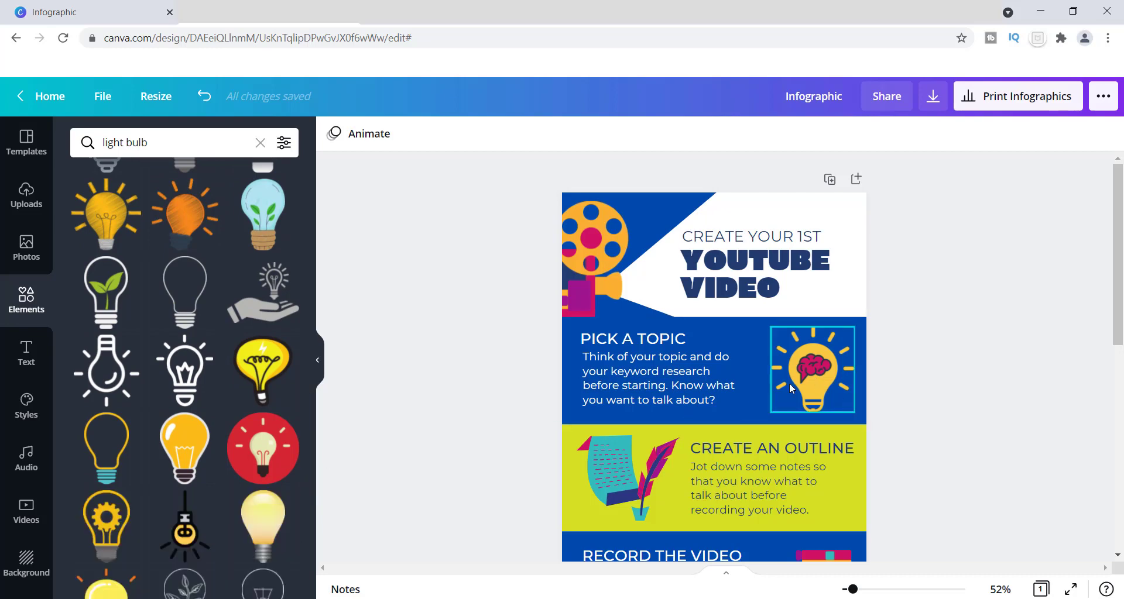
pyautogui.moveTo(312, 451); pyautogui.dragTo(309, 214)
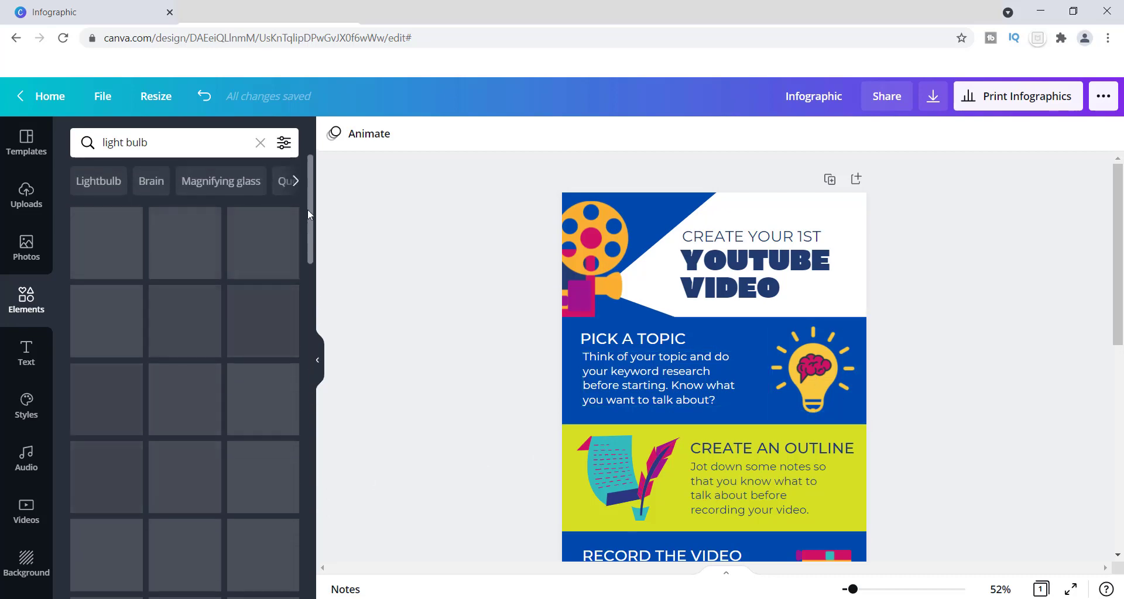
pyautogui.click(94, 247)
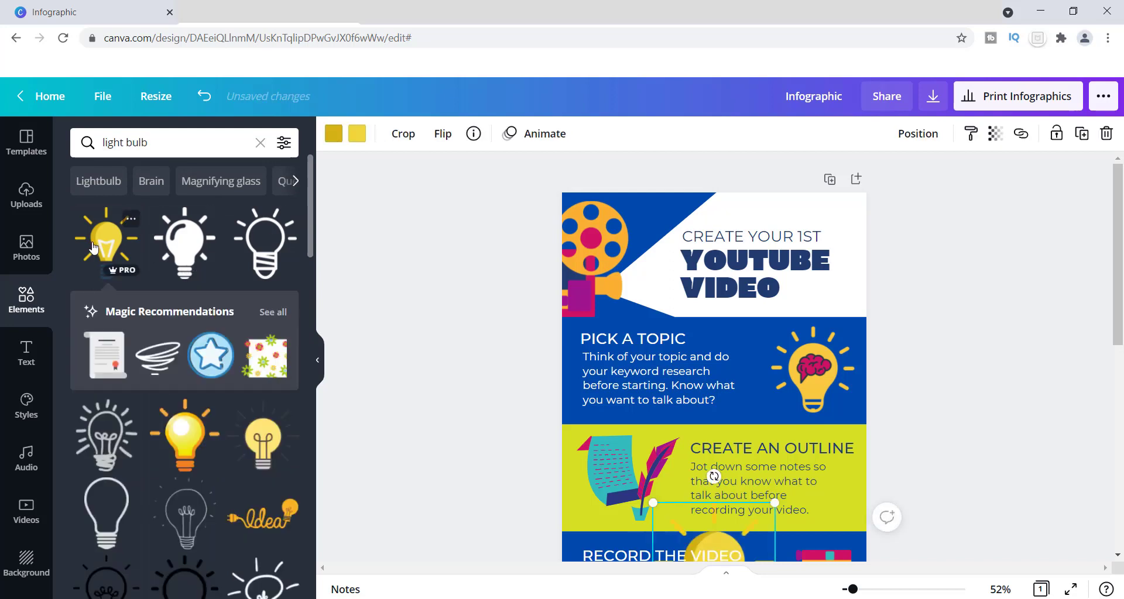
pyautogui.moveTo(726, 536); pyautogui.dragTo(738, 341)
# Delete the light bulb graphic with the brain from the PICK A TOPIC section.
pyautogui.click(838, 364)
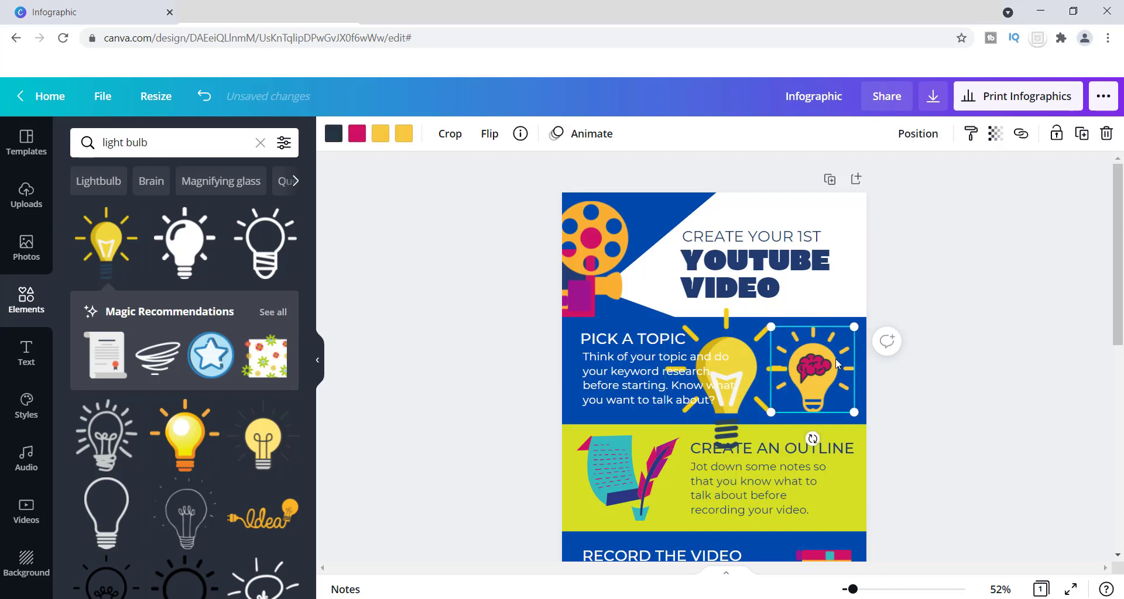
pyautogui.press('Delete')
# Shift the trial yellow bulb beside the PICK A TOPIC text, and delete it.
pyautogui.click(733, 360)
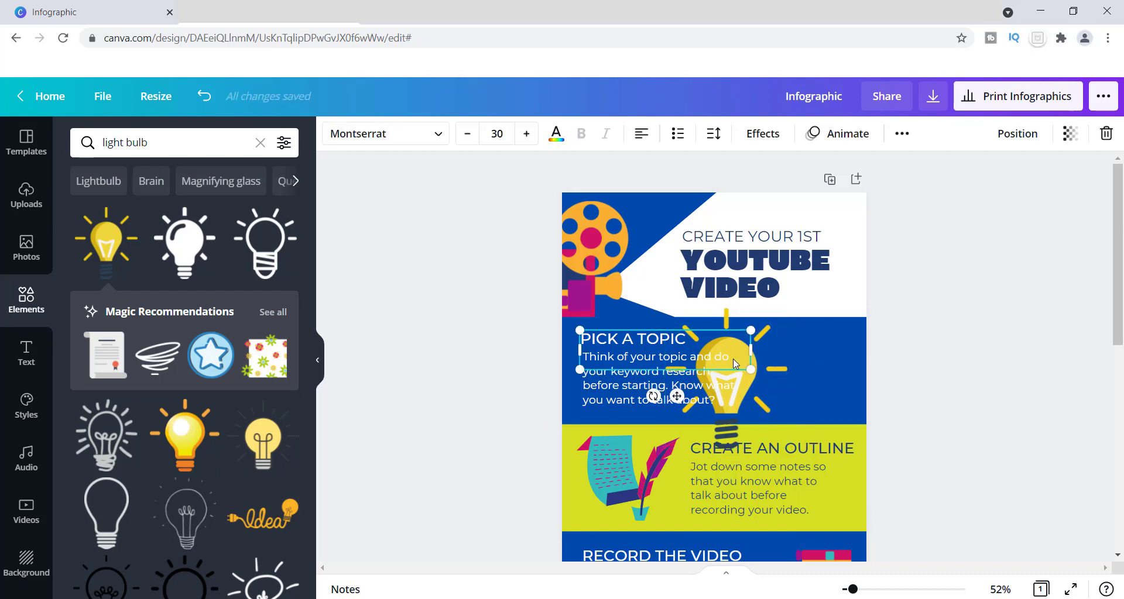
pyautogui.moveTo(775, 370); pyautogui.dragTo(838, 355)
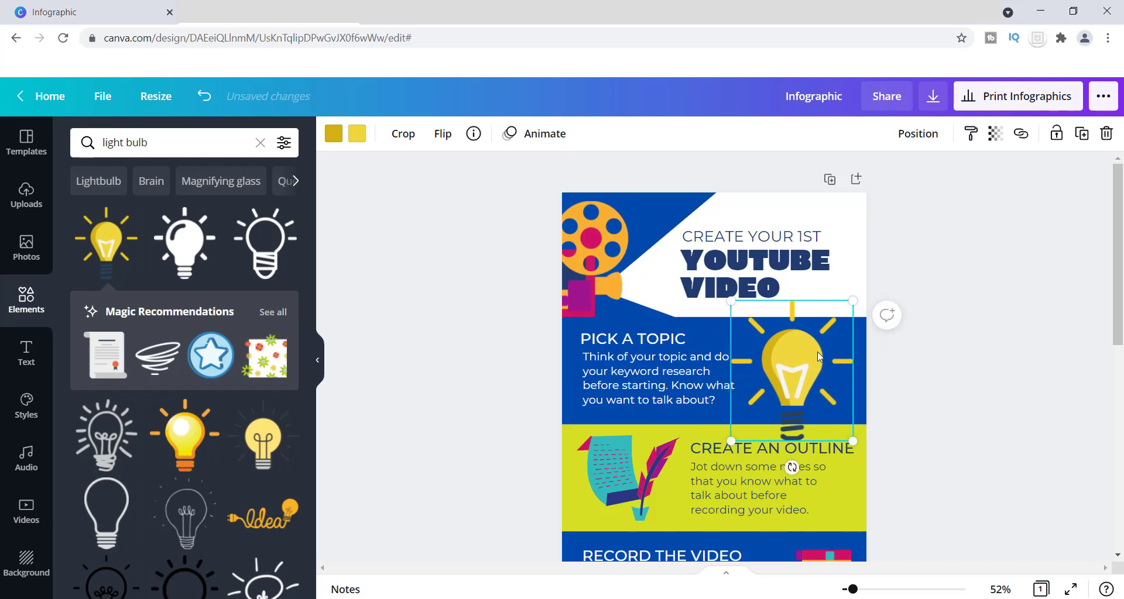
pyautogui.press('Delete')
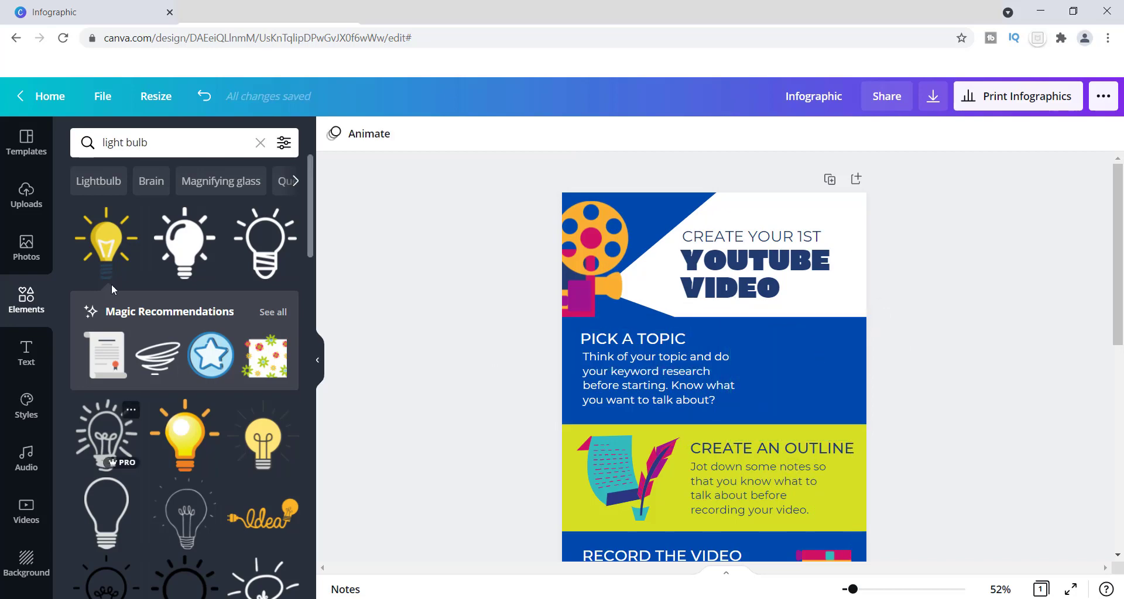
# Add the glossy light bulb with orange rays from the recently used elements, shrinking and positioning it beside the PICK A TOPIC text.
pyautogui.moveTo(311, 157)
pyautogui.mouseDown()
pyautogui.moveTo(310, 266)
pyautogui.moveTo(305, 157)
pyautogui.mouseUp()
pyautogui.click(316, 358)
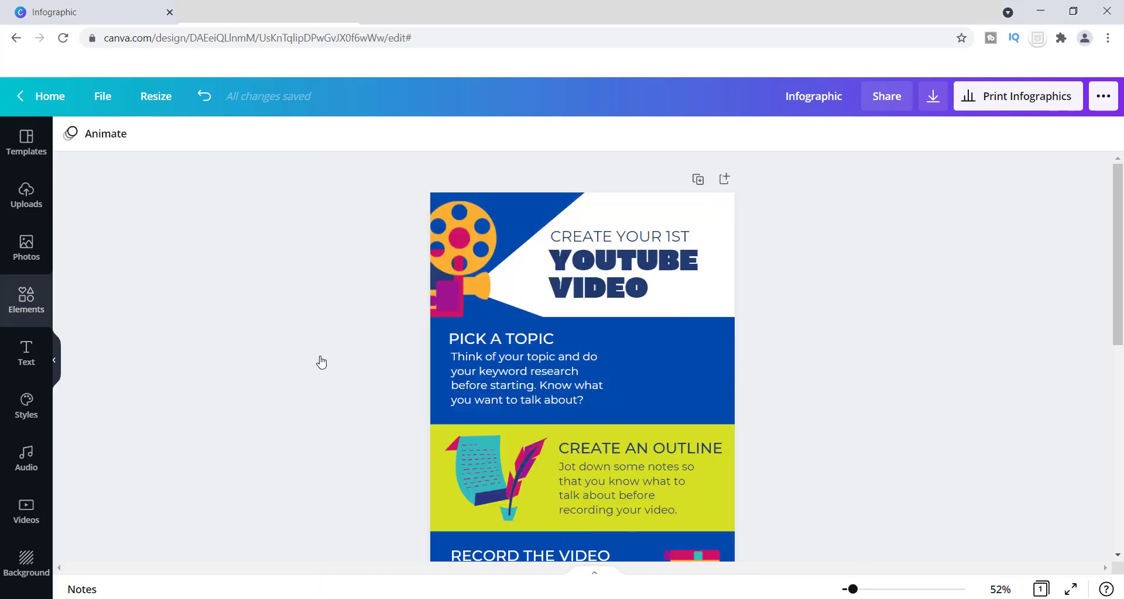
pyautogui.click(27, 299)
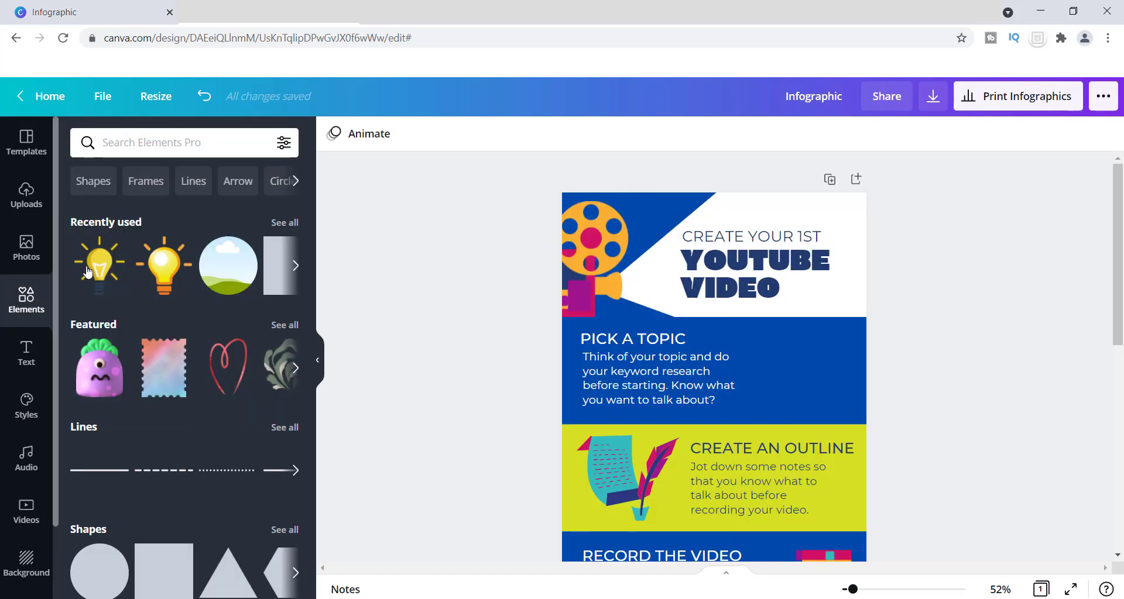
pyautogui.click(164, 265)
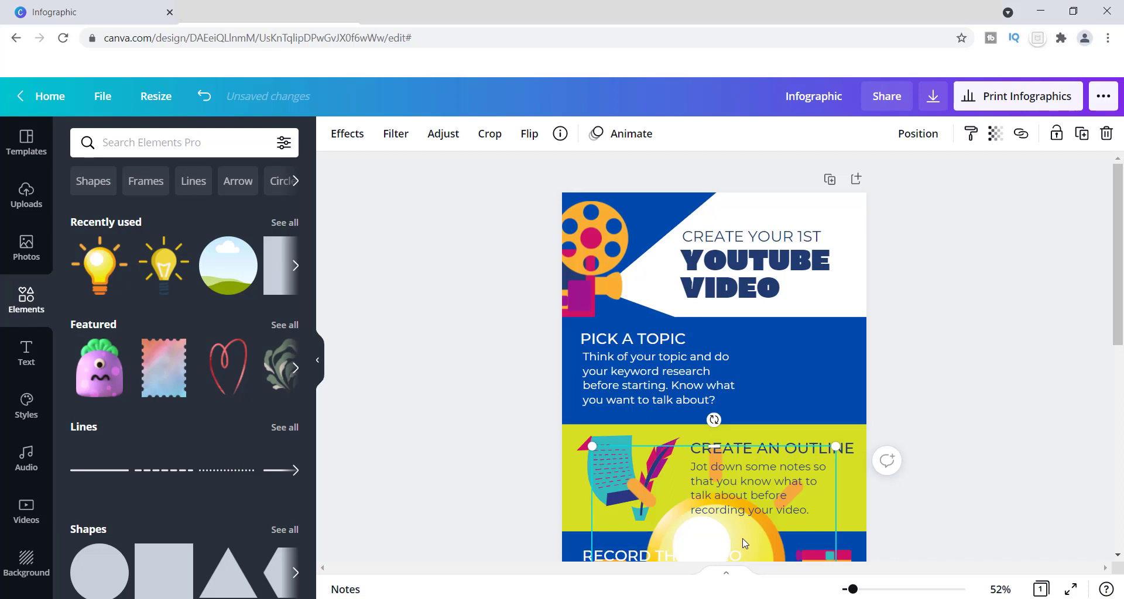
pyautogui.moveTo(749, 547); pyautogui.dragTo(803, 377)
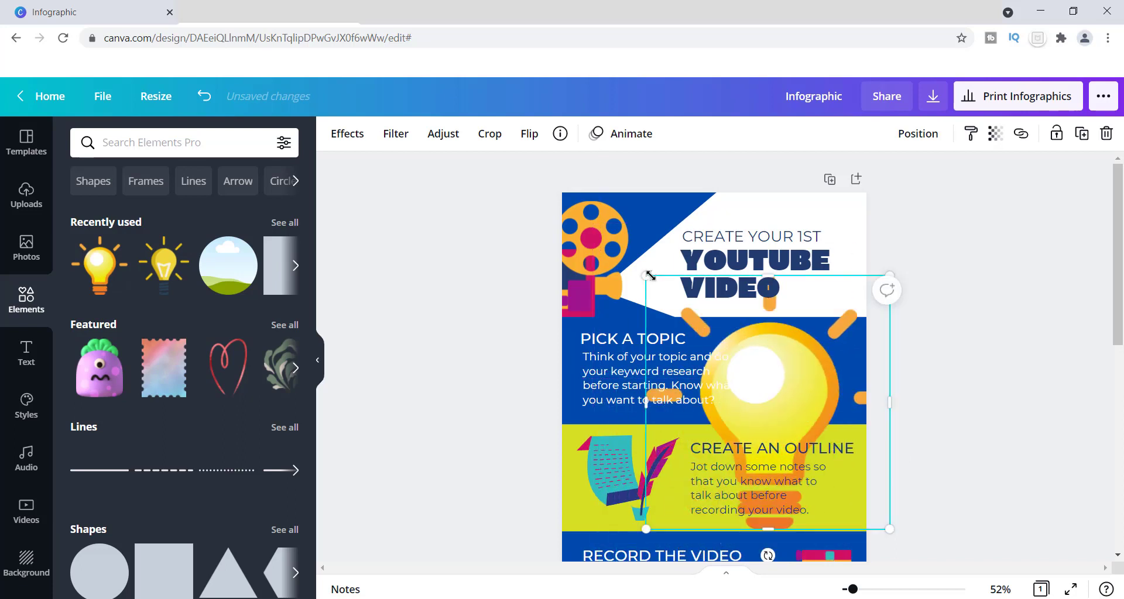
pyautogui.moveTo(646, 275); pyautogui.dragTo(758, 330)
pyautogui.moveTo(817, 361); pyautogui.dragTo(815, 358)
pyautogui.moveTo(756, 319); pyautogui.dragTo(763, 326)
pyautogui.moveTo(810, 364); pyautogui.dragTo(807, 357)
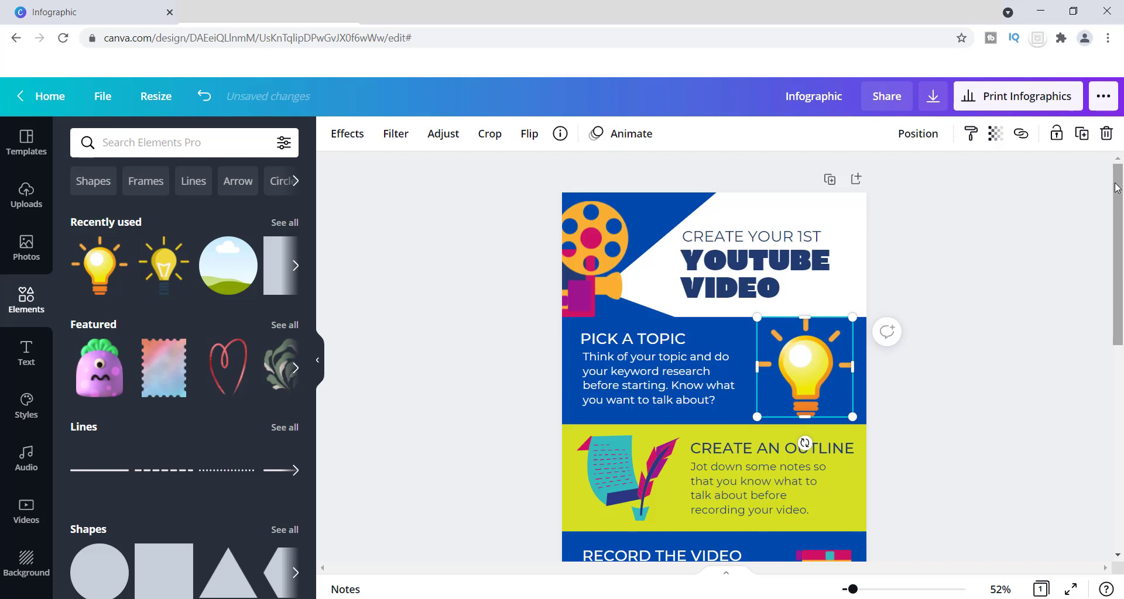
# Browse the uploaded images, and delete the purple video player graphic from the EDIT YOUR VIDEO section.
pyautogui.moveTo(1117, 187); pyautogui.dragTo(1121, 256)
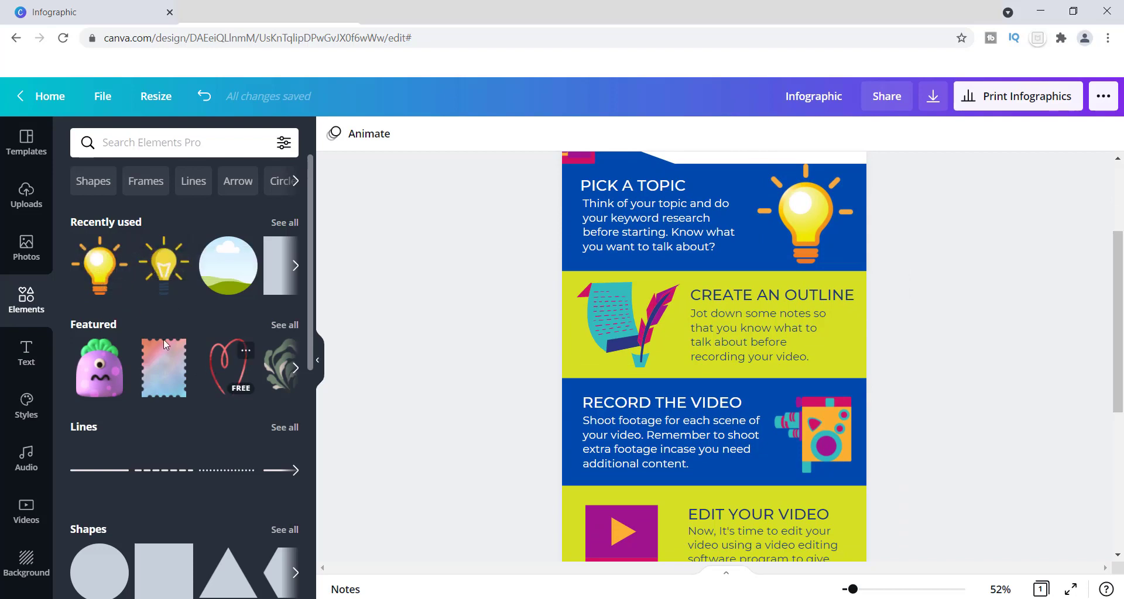
pyautogui.click(26, 199)
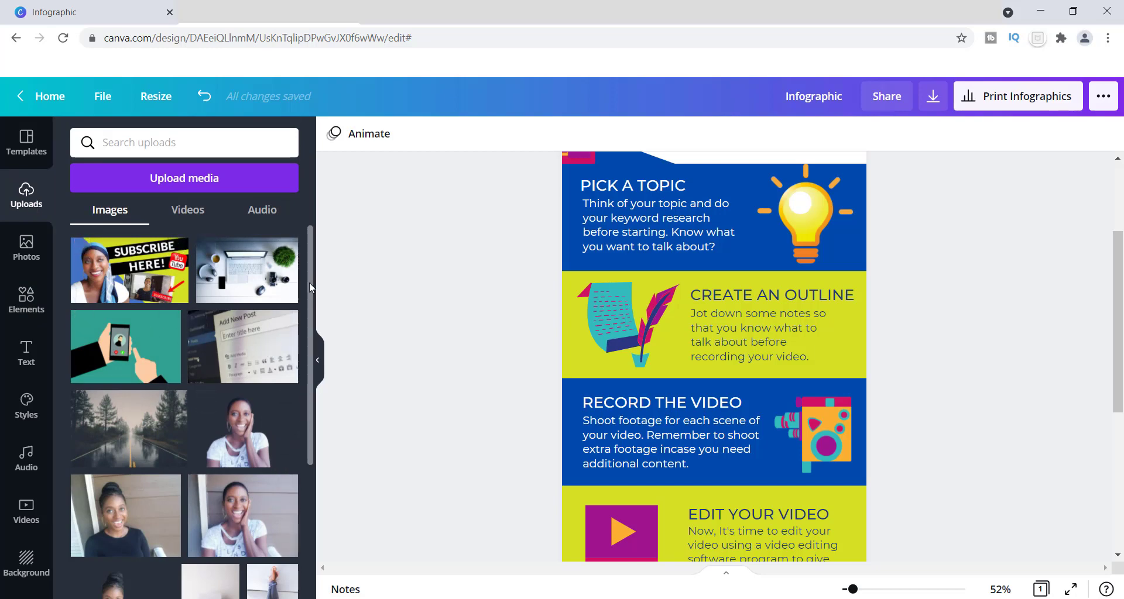
pyautogui.scroll(-2, 309, 283)
pyautogui.scroll(-5, 312, 330)
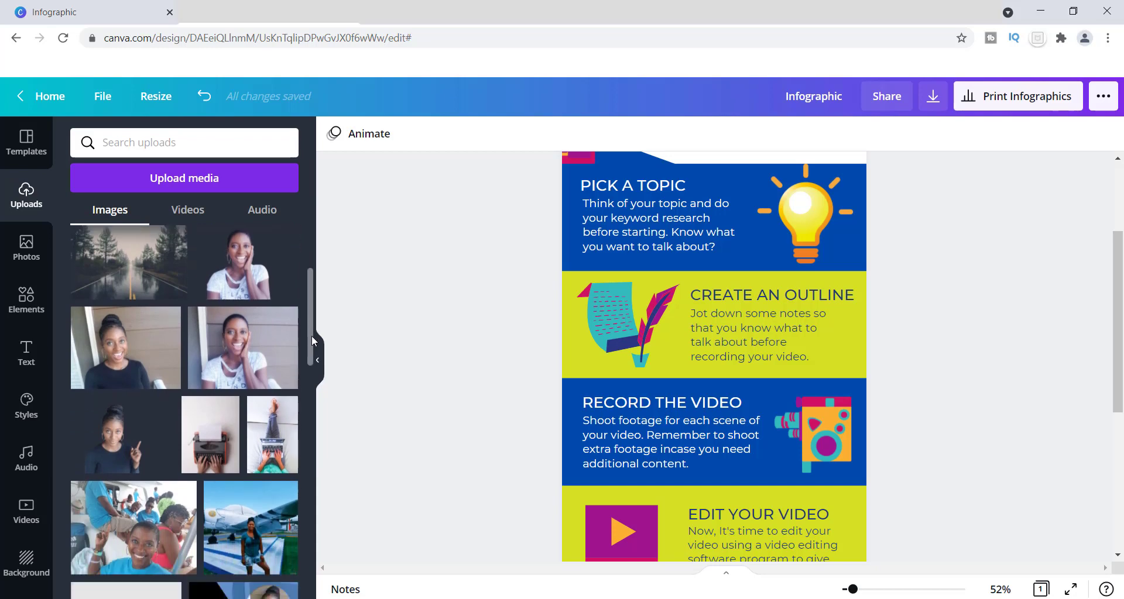
pyautogui.scroll(4, 316, 330)
pyautogui.scroll(3, 313, 281)
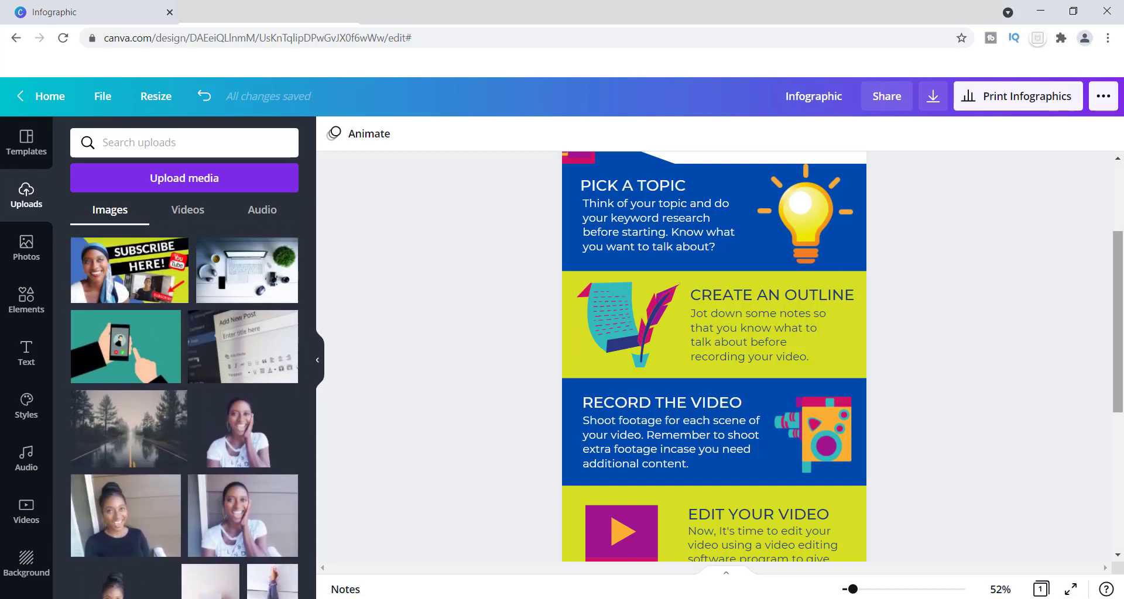
pyautogui.moveTo(1116, 246); pyautogui.dragTo(1121, 320)
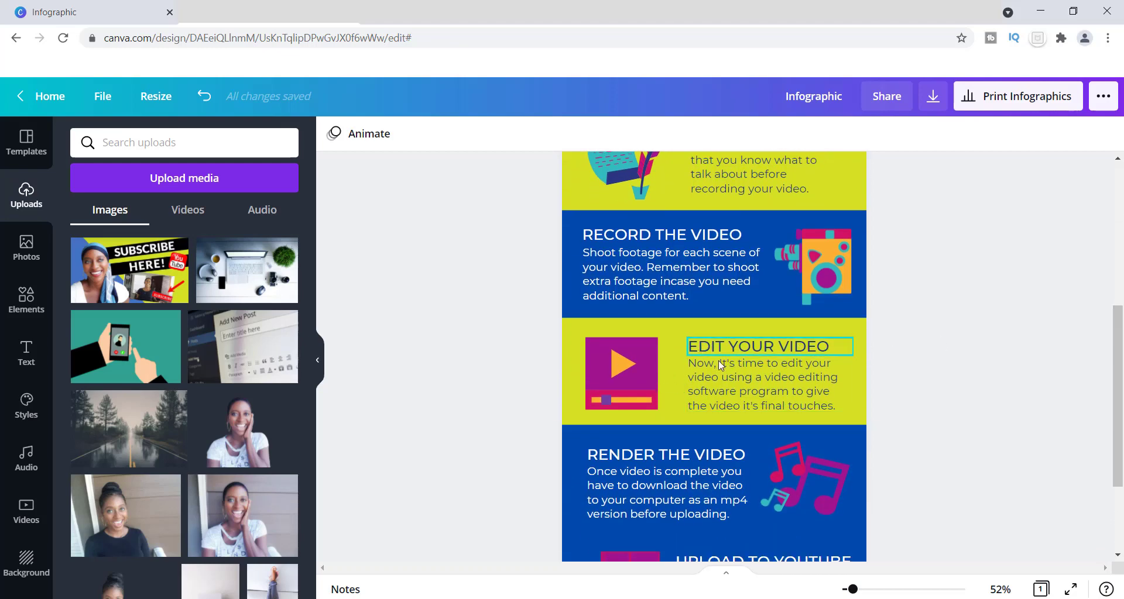
pyautogui.click(620, 377)
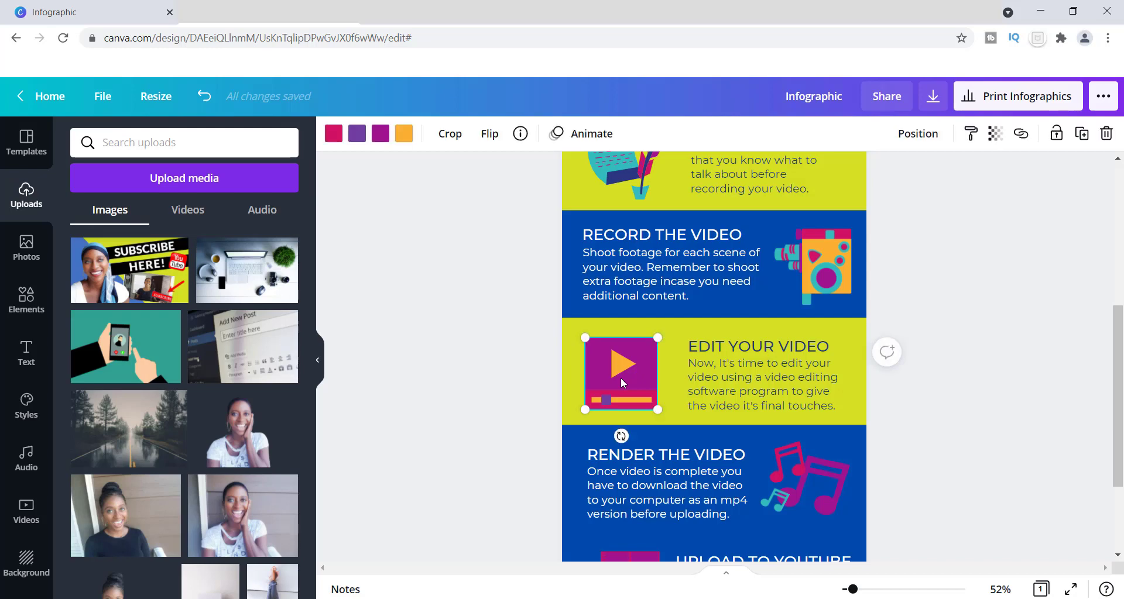
pyautogui.press('Delete')
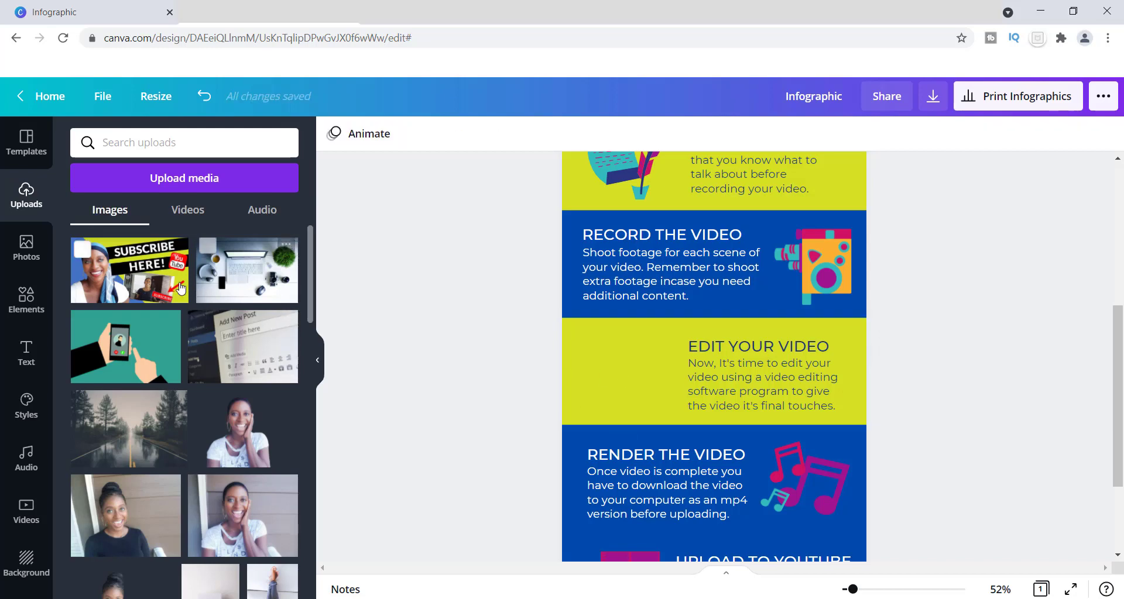
# Place the uploaded "SUBSCRIBE HERE!" thumbnail in the EDIT YOUR VIDEO section, scaled down to fit beside the text.
pyautogui.moveTo(181, 289); pyautogui.dragTo(692, 345)
pyautogui.moveTo(756, 423); pyautogui.dragTo(684, 388)
pyautogui.moveTo(626, 360); pyautogui.dragTo(626, 375)
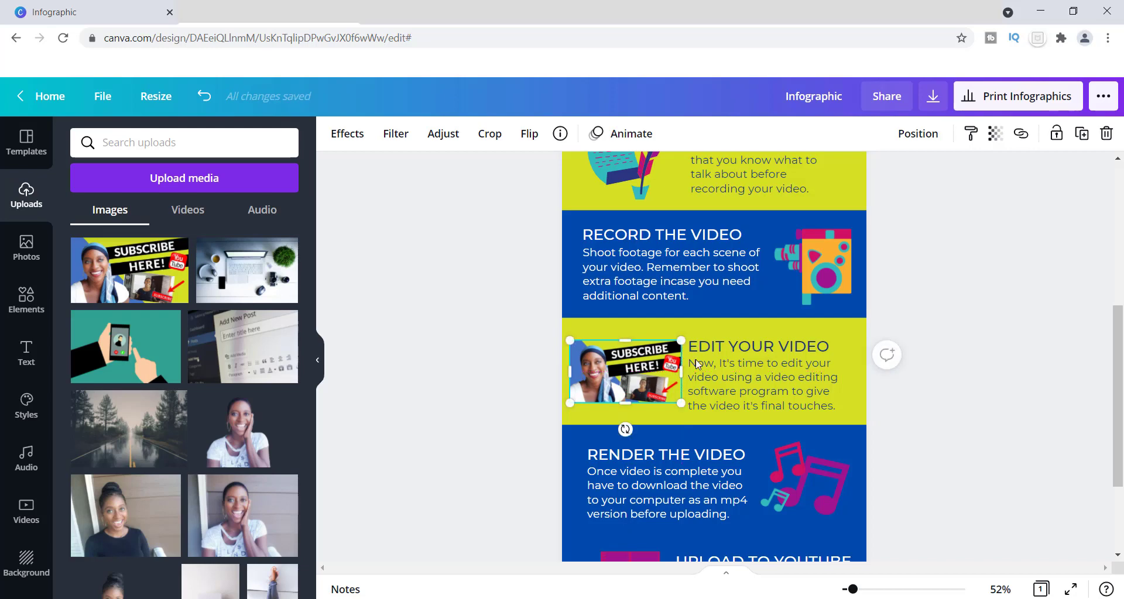
# Move the countdown and clapperboard graphic from the UPLOAD TO YOUTUBE section up to the EDIT YOUR VIDEO section.
pyautogui.moveTo(1117, 399); pyautogui.dragTo(1117, 450)
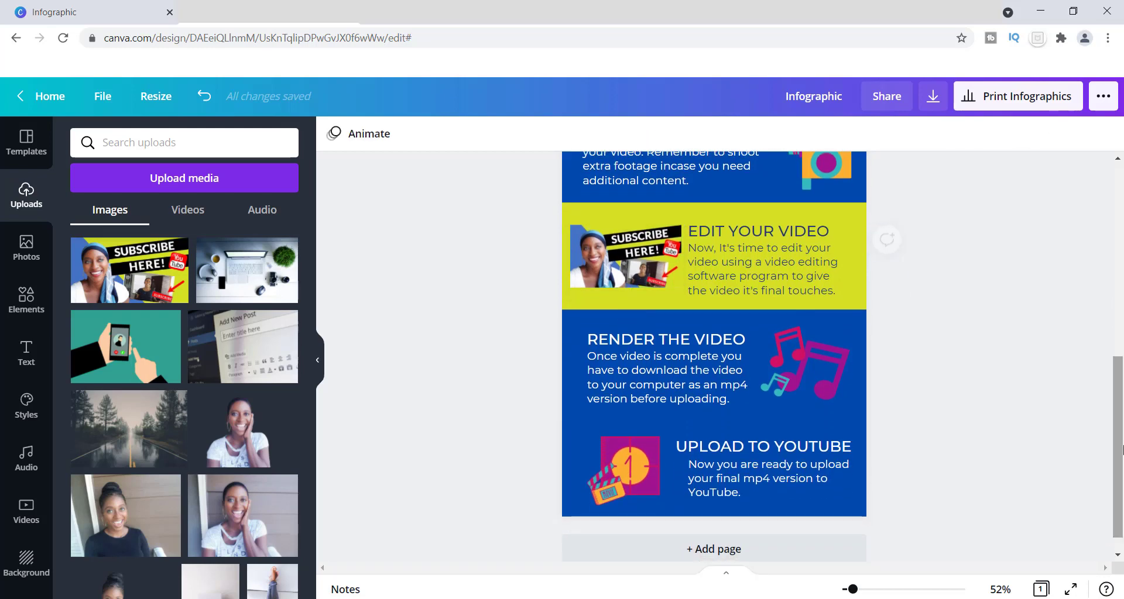
pyautogui.click(639, 472)
pyautogui.moveTo(639, 472); pyautogui.dragTo(732, 246)
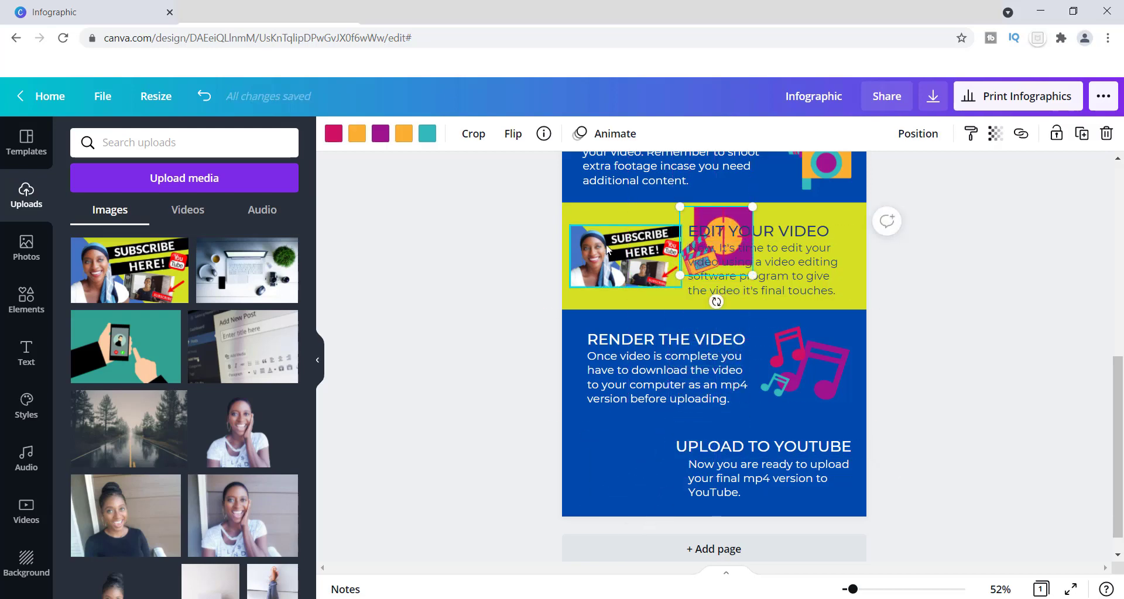
# Move the "SUBSCRIBE HERE!" thumbnail into the UPLOAD TO YOUTUBE section, nudging the heading and description aside and shrinking the image to fit.
pyautogui.moveTo(606, 248); pyautogui.dragTo(599, 460)
pyautogui.moveTo(725, 444); pyautogui.dragTo(728, 443)
pyautogui.moveTo(716, 490); pyautogui.dragTo(721, 487)
pyautogui.click(632, 464)
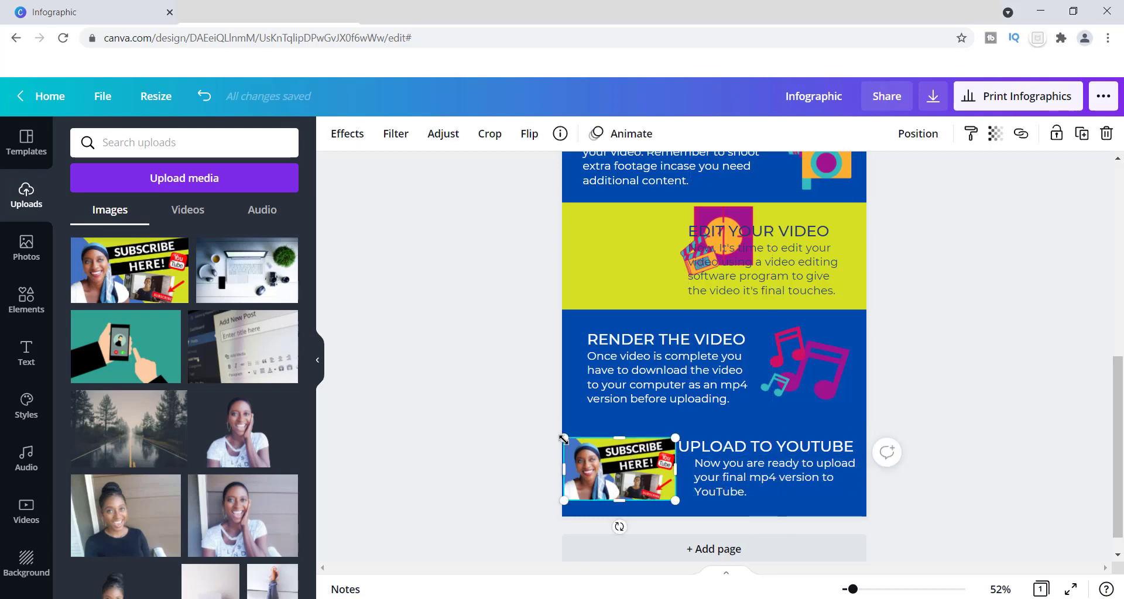
pyautogui.moveTo(564, 439); pyautogui.dragTo(570, 441)
pyautogui.moveTo(622, 466); pyautogui.dragTo(618, 463)
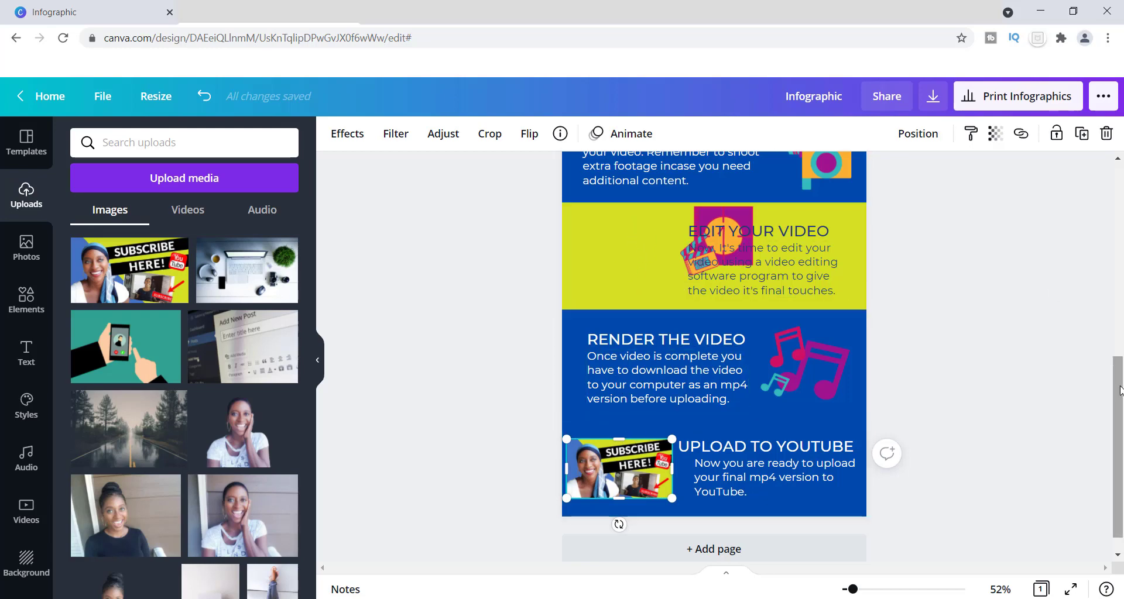
# Position the countdown and clapperboard graphic in the empty space beside the EDIT YOUR VIDEO text and enlarge it slightly.
pyautogui.moveTo(1119, 391); pyautogui.dragTo(1119, 335)
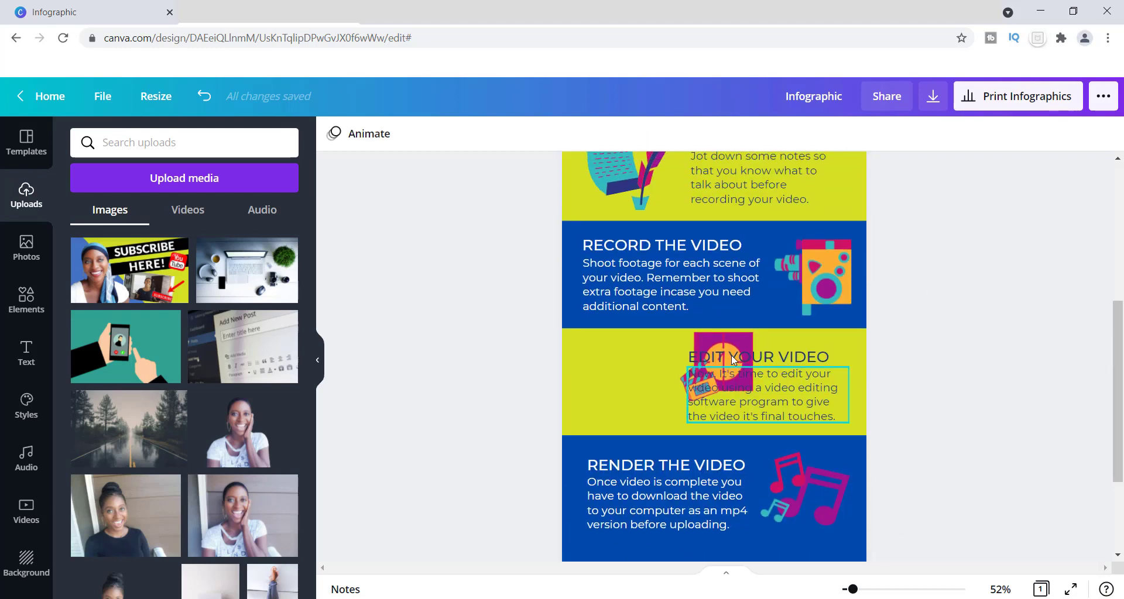
pyautogui.moveTo(725, 343); pyautogui.dragTo(656, 348)
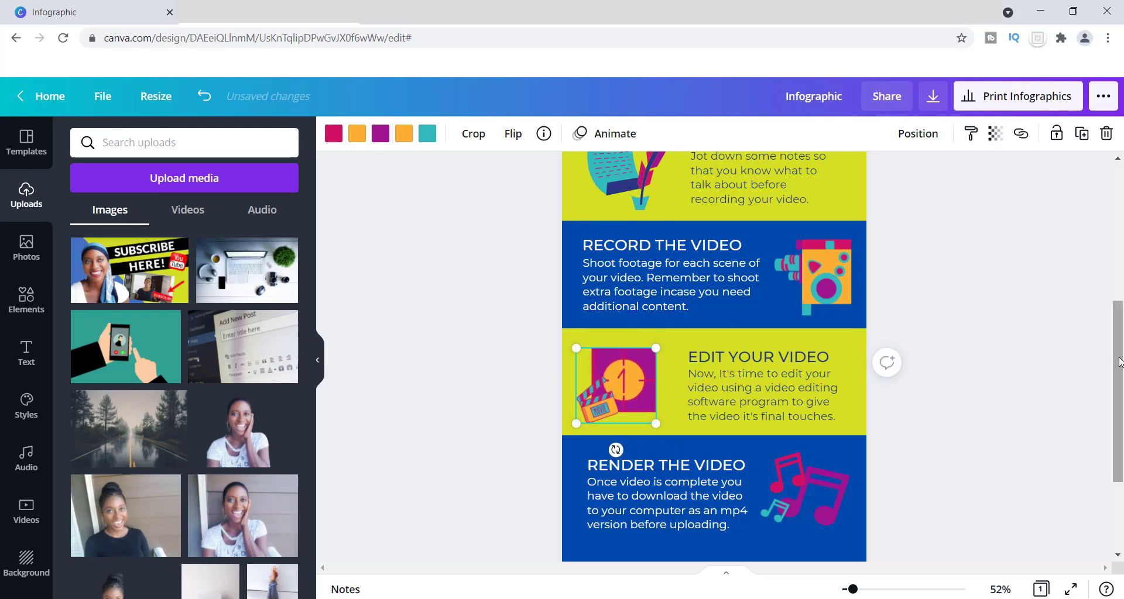
pyautogui.moveTo(1118, 352); pyautogui.dragTo(1121, 413)
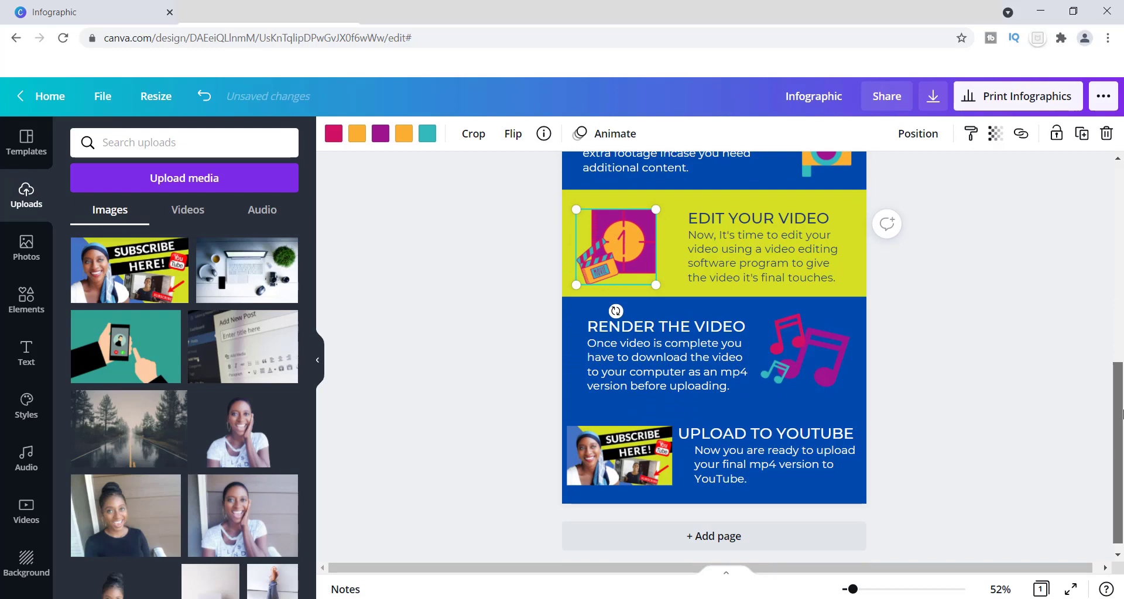
pyautogui.click(878, 471)
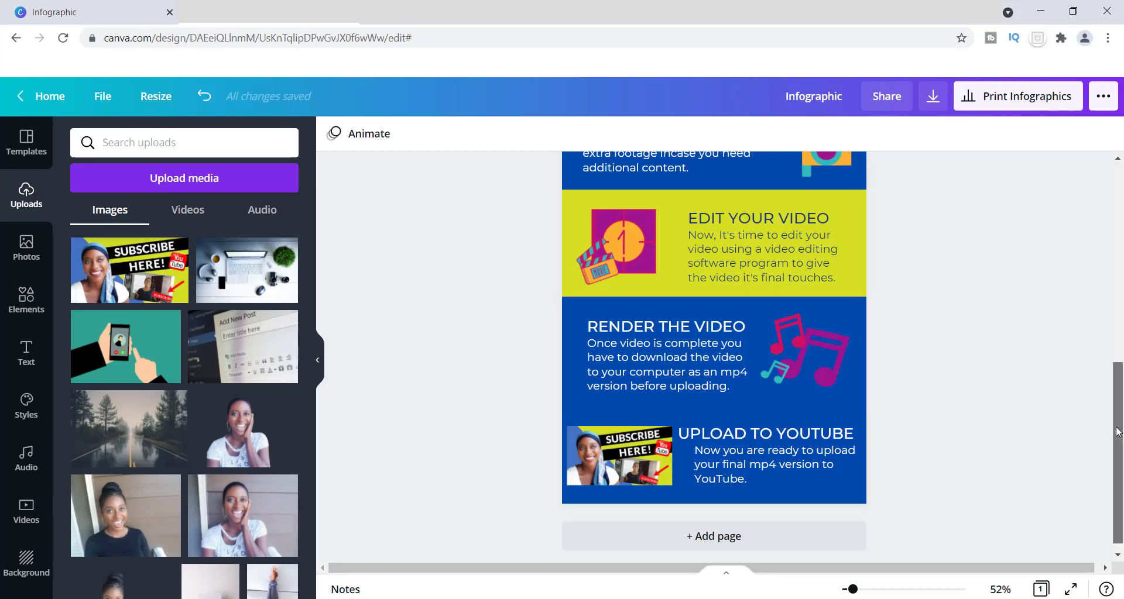
# Delete the scroll and quill graphic from the CREATE AN OUTLINE section.
pyautogui.moveTo(1116, 416); pyautogui.dragTo(1112, 252)
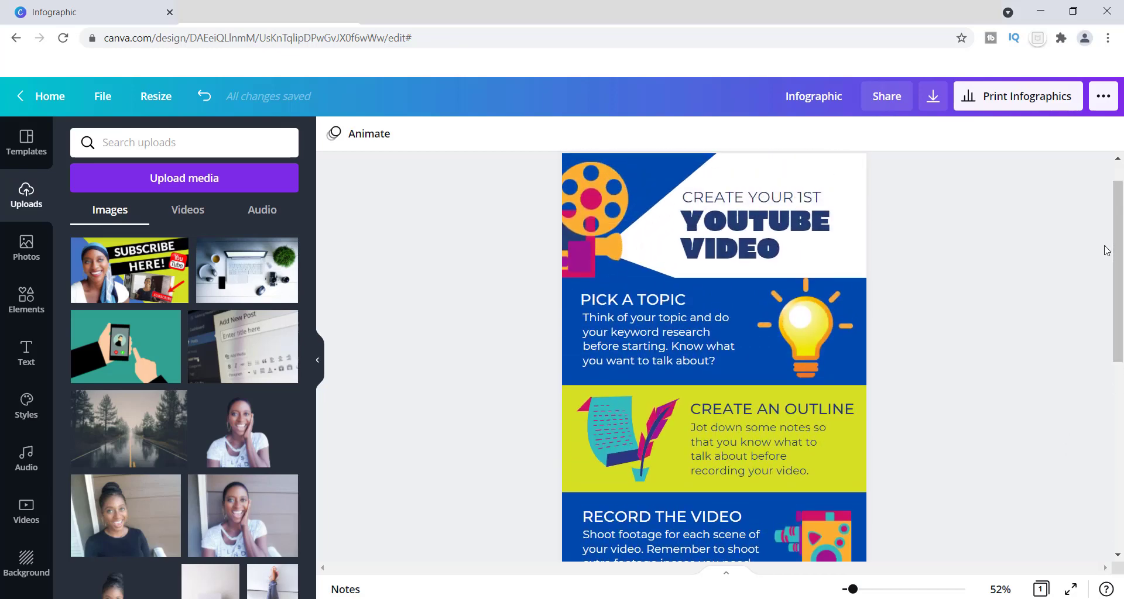
pyautogui.click(621, 420)
pyautogui.press('Delete')
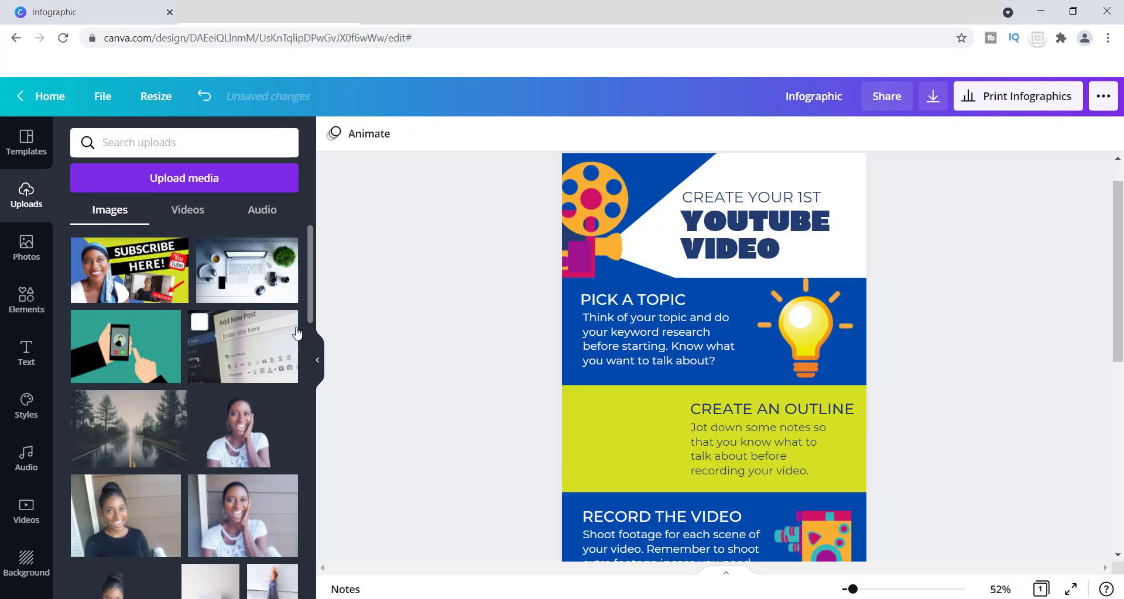
# Add the uploaded desk photo with the laptop and plant, scaled down and positioned beside the CREATE AN OUTLINE text.
pyautogui.click(251, 269)
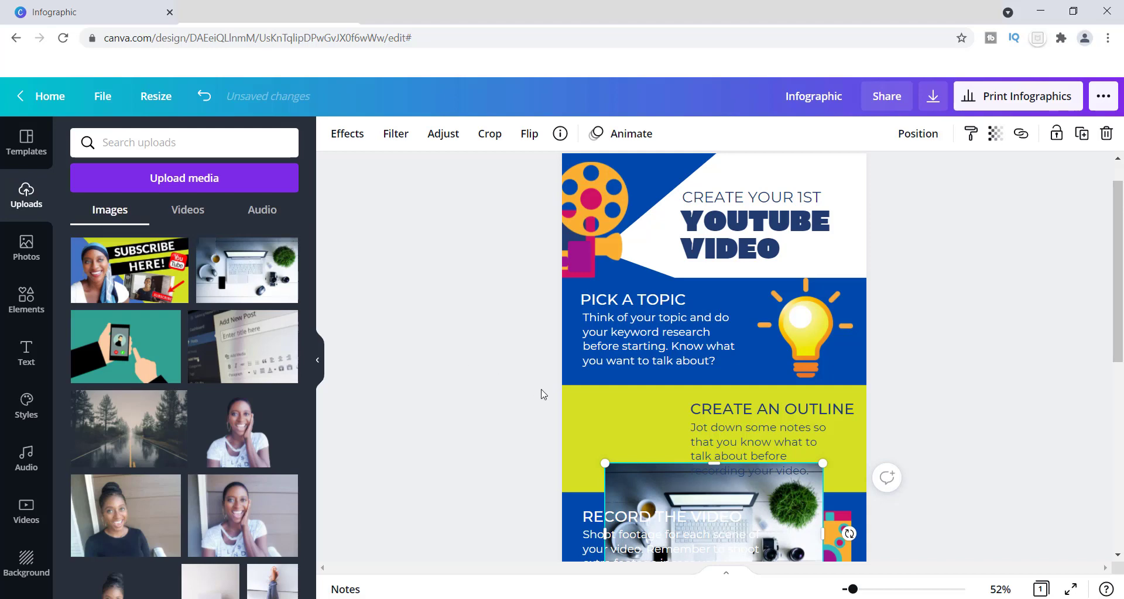
pyautogui.moveTo(690, 488); pyautogui.dragTo(647, 409)
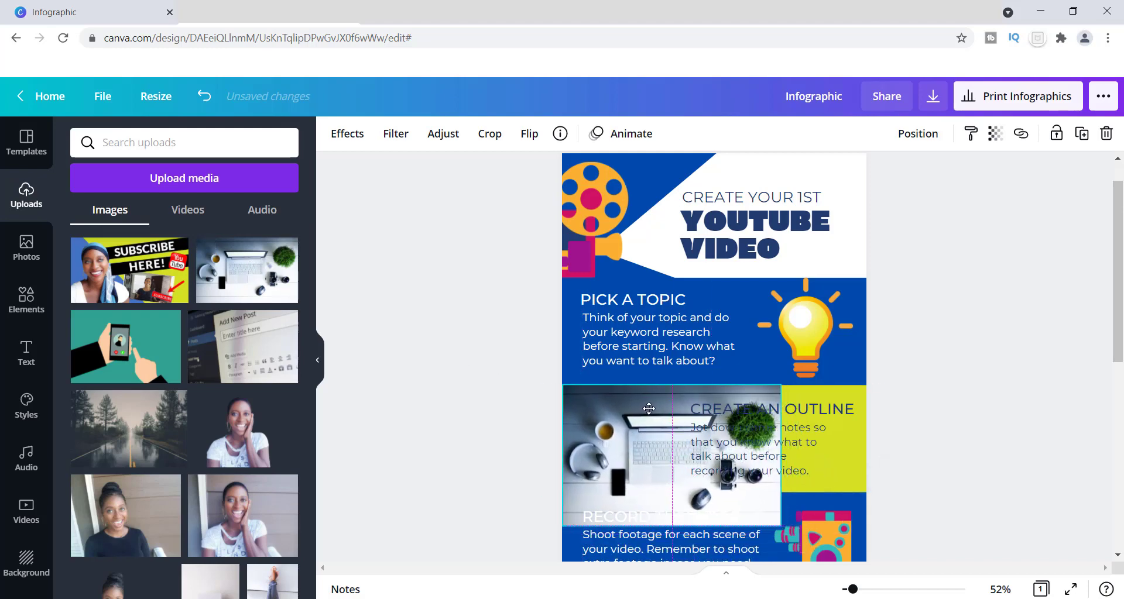
pyautogui.moveTo(566, 389); pyautogui.dragTo(594, 437)
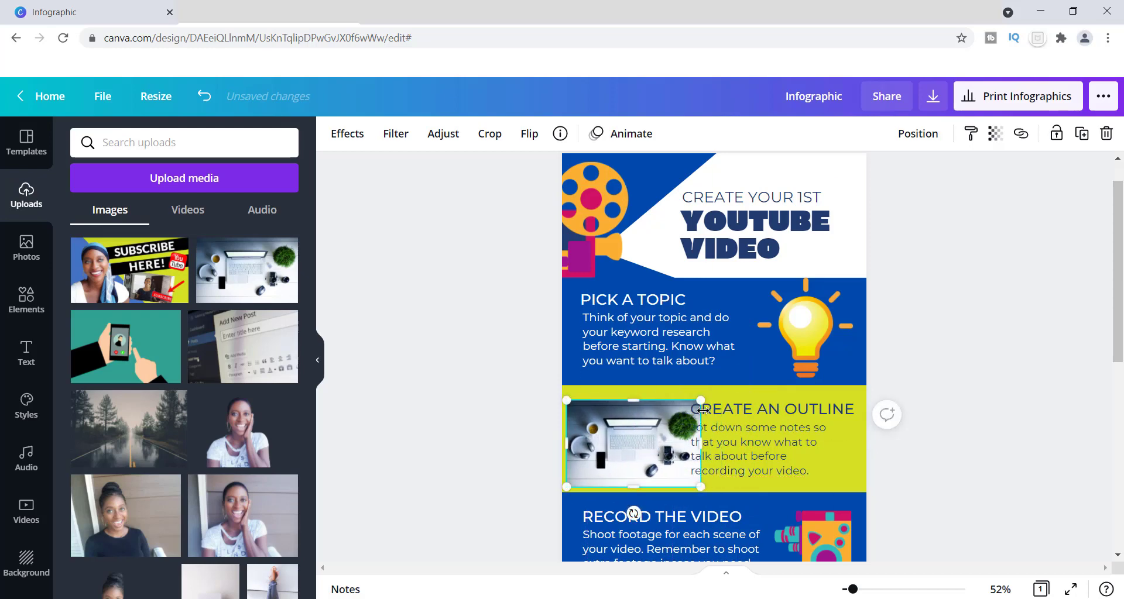
pyautogui.moveTo(684, 405); pyautogui.dragTo(679, 414)
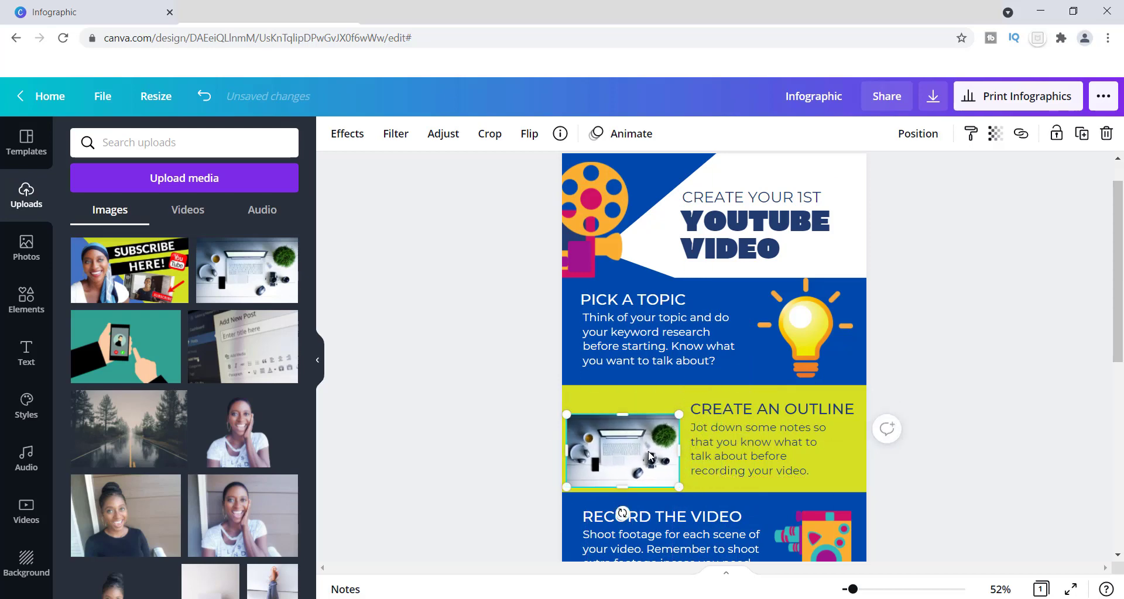
pyautogui.moveTo(639, 450); pyautogui.dragTo(642, 439)
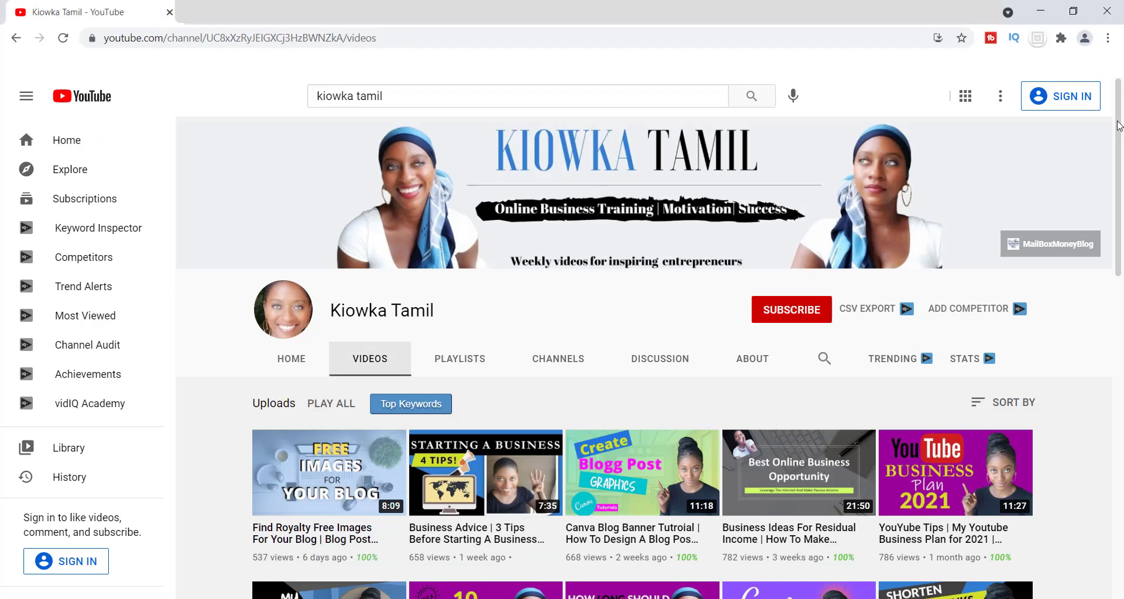
pyautogui.moveTo(1119, 125); pyautogui.dragTo(1120, 186)
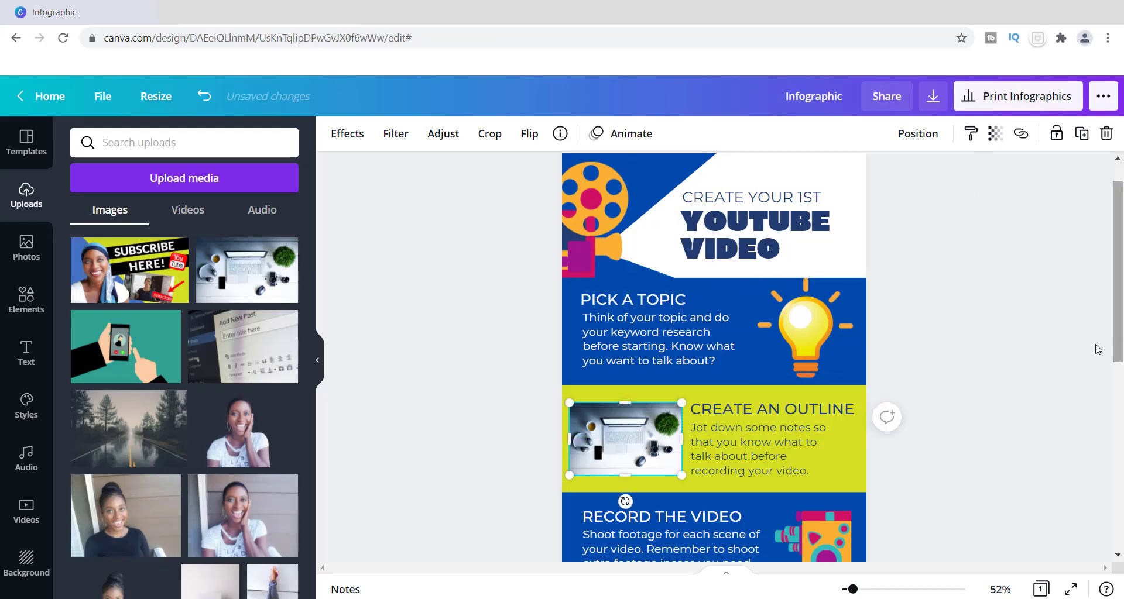
pyautogui.moveTo(1121, 285)
pyautogui.mouseDown()
pyautogui.moveTo(1119, 501)
pyautogui.moveTo(1108, 282)
pyautogui.mouseUp()
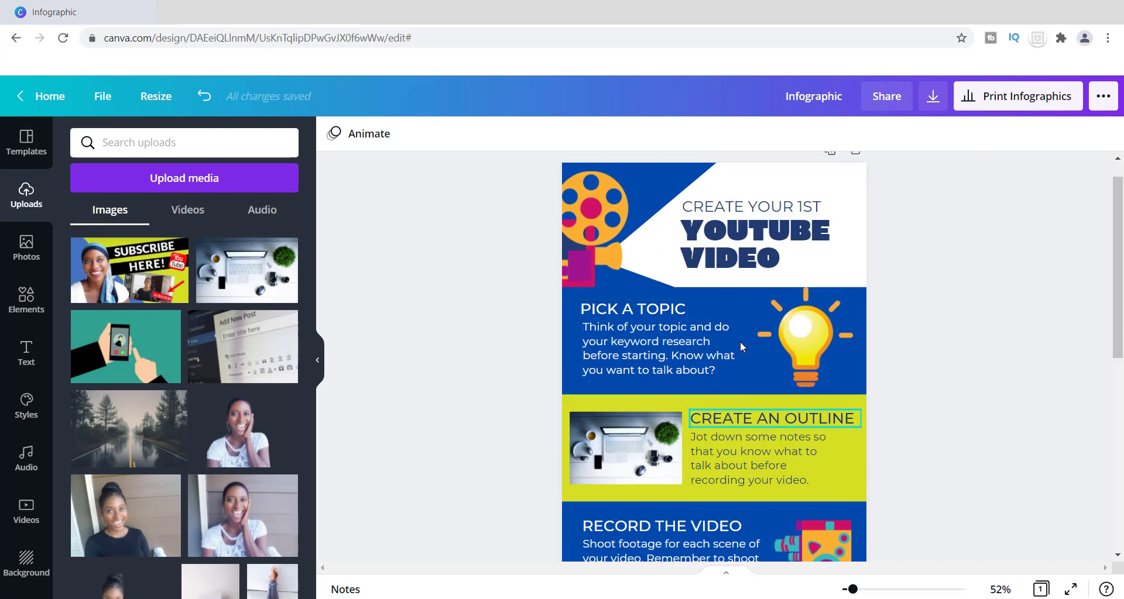
# Try adding a new heading text box over the PICK A TOPIC section, and undo the addition.
pyautogui.click(626, 315)
pyautogui.click(627, 313)
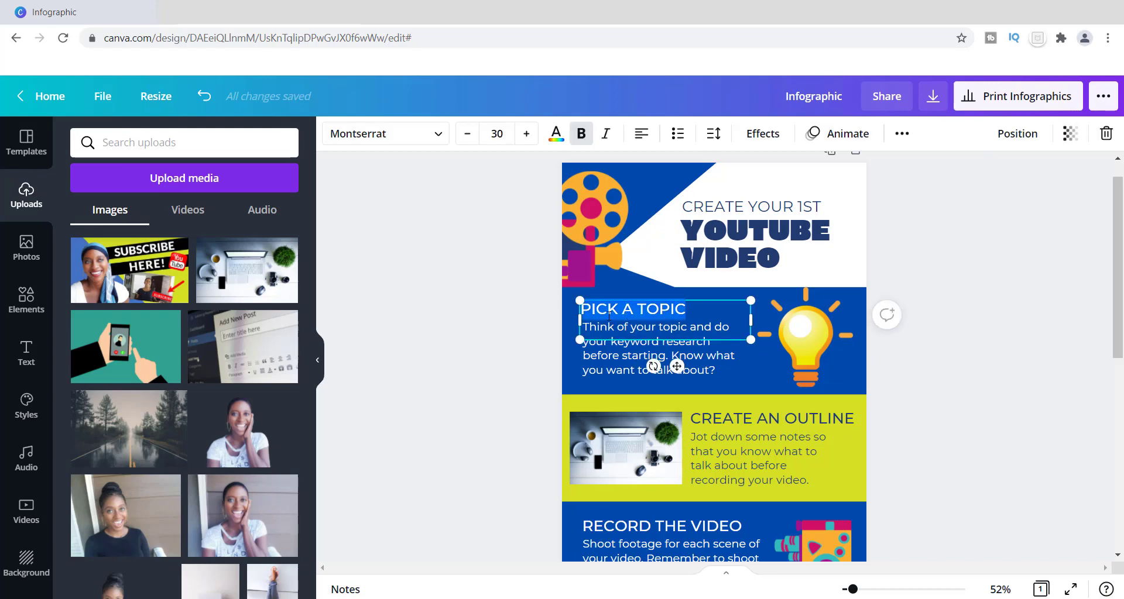
pyautogui.click(26, 357)
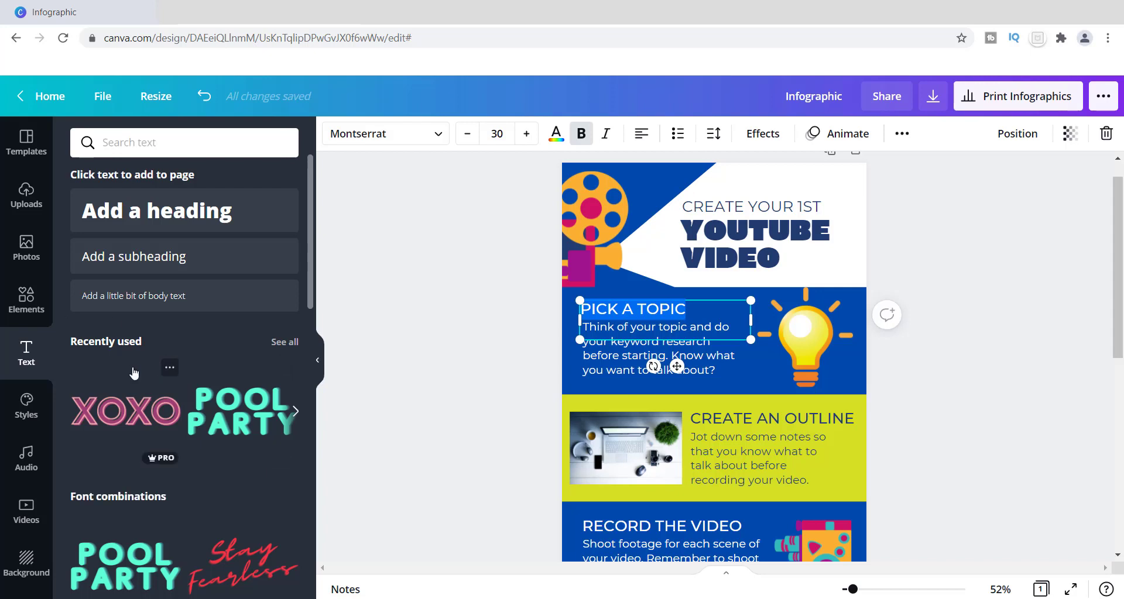
pyautogui.click(143, 215)
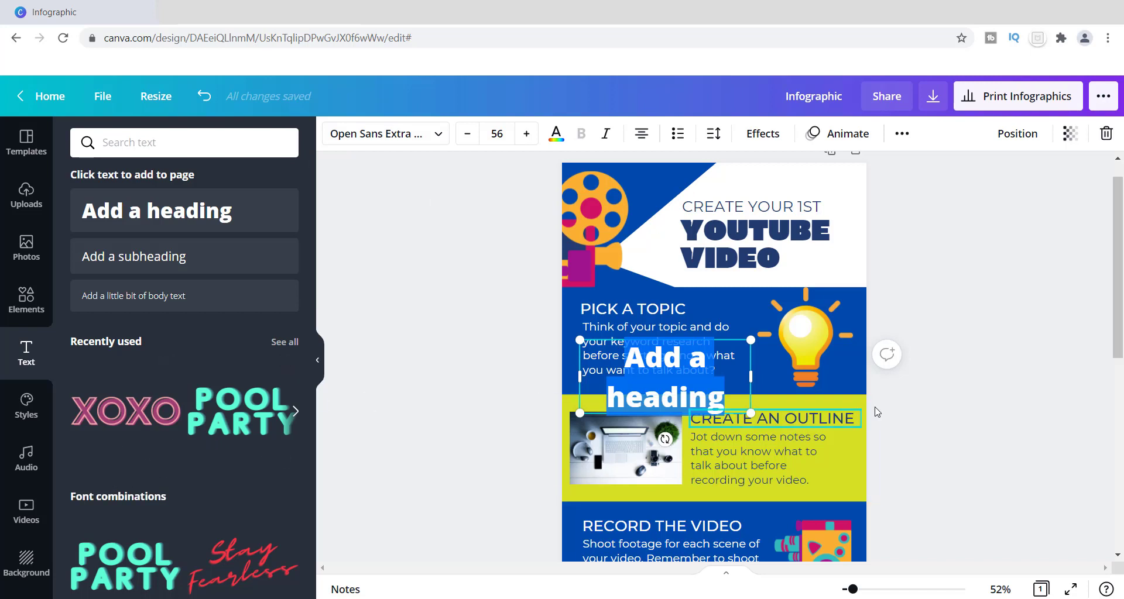
pyautogui.click(923, 421)
pyautogui.click(203, 94)
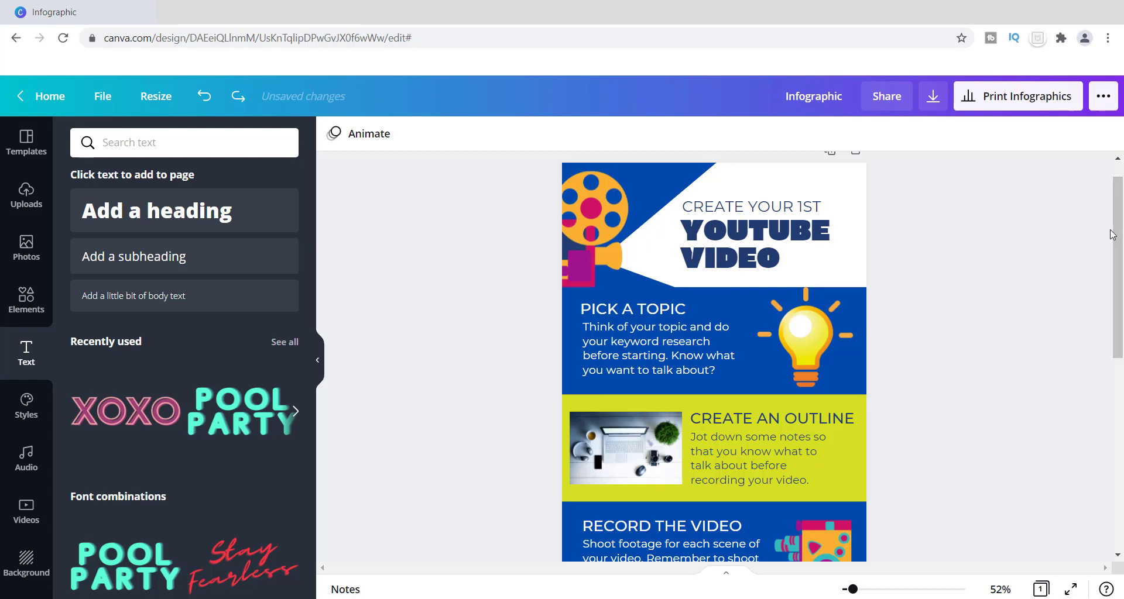
# Delete the video camera graphic from the RECORD THE VIDEO section.
pyautogui.scroll(-2, 1117, 266)
pyautogui.moveTo(1122, 269); pyautogui.dragTo(1122, 353)
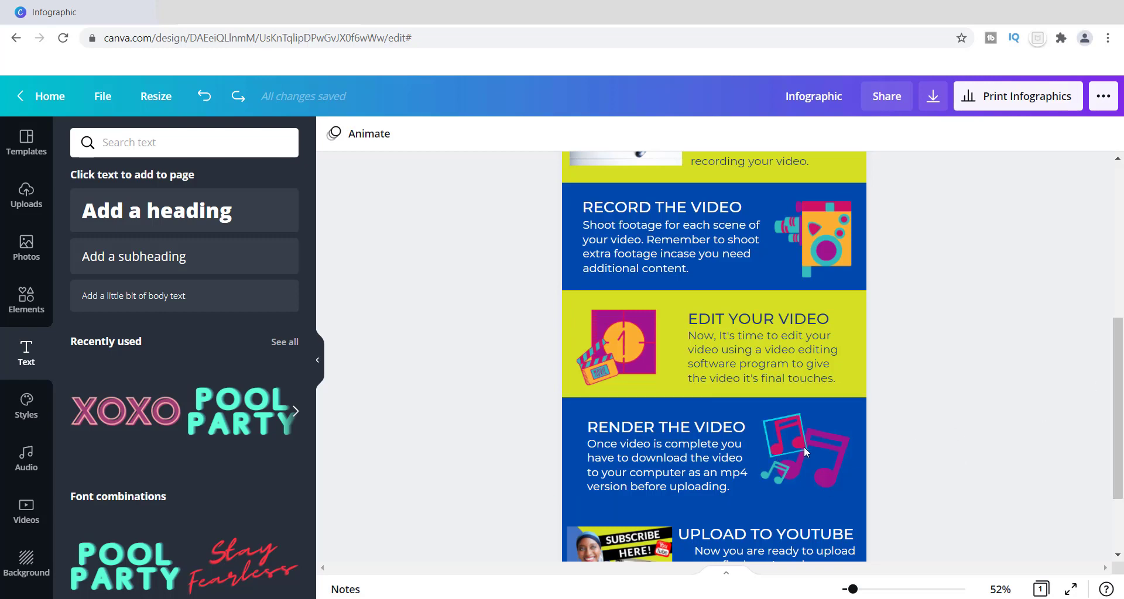
pyautogui.moveTo(1117, 422); pyautogui.dragTo(1106, 305)
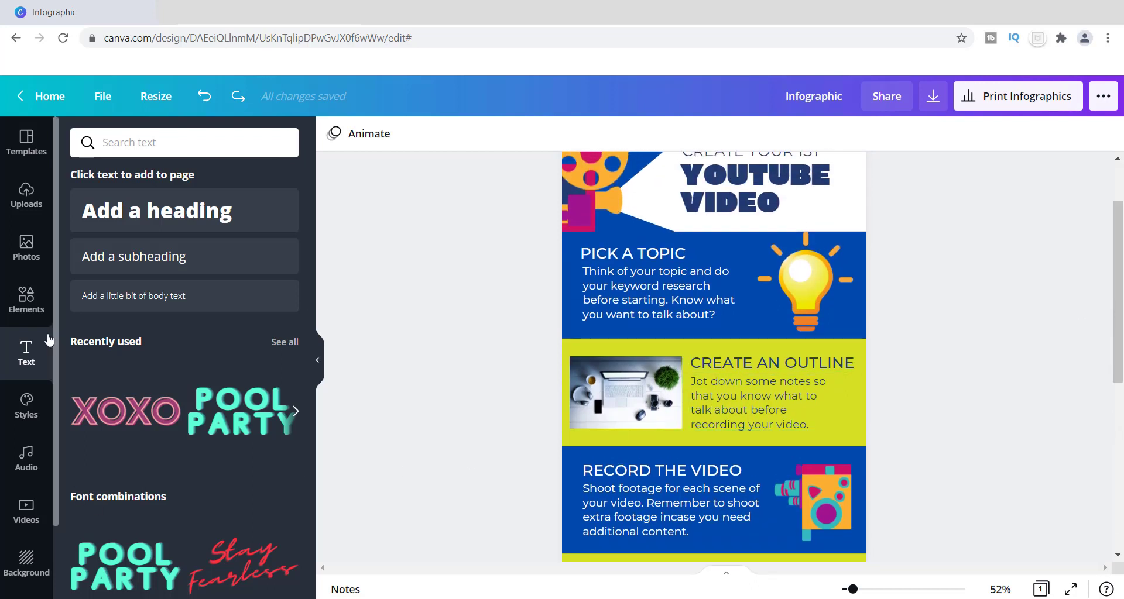
pyautogui.click(26, 198)
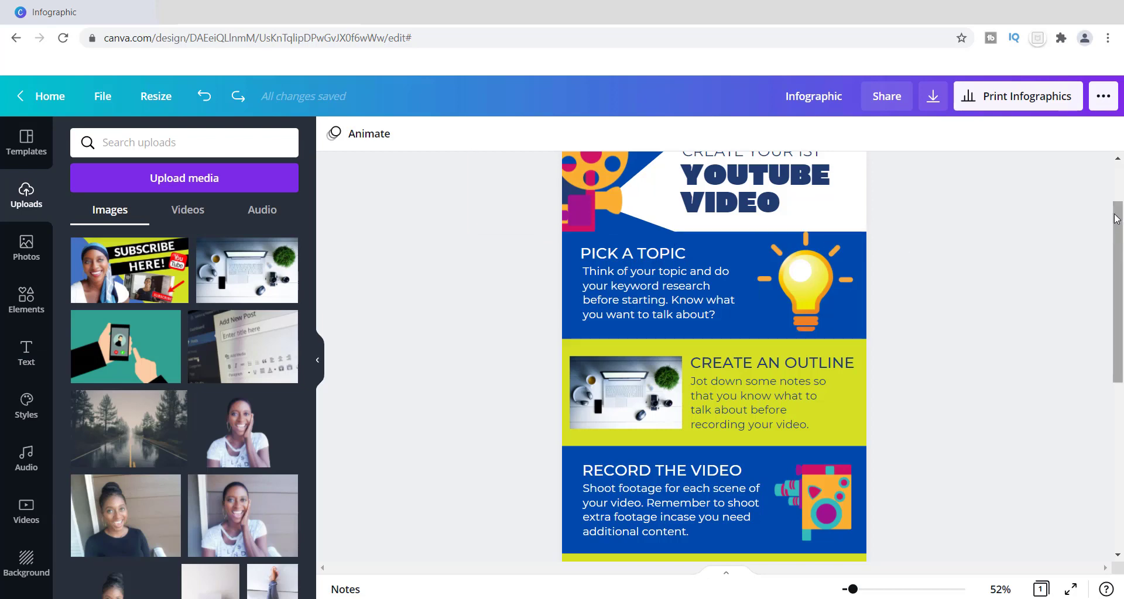
pyautogui.moveTo(1118, 219); pyautogui.dragTo(1122, 259)
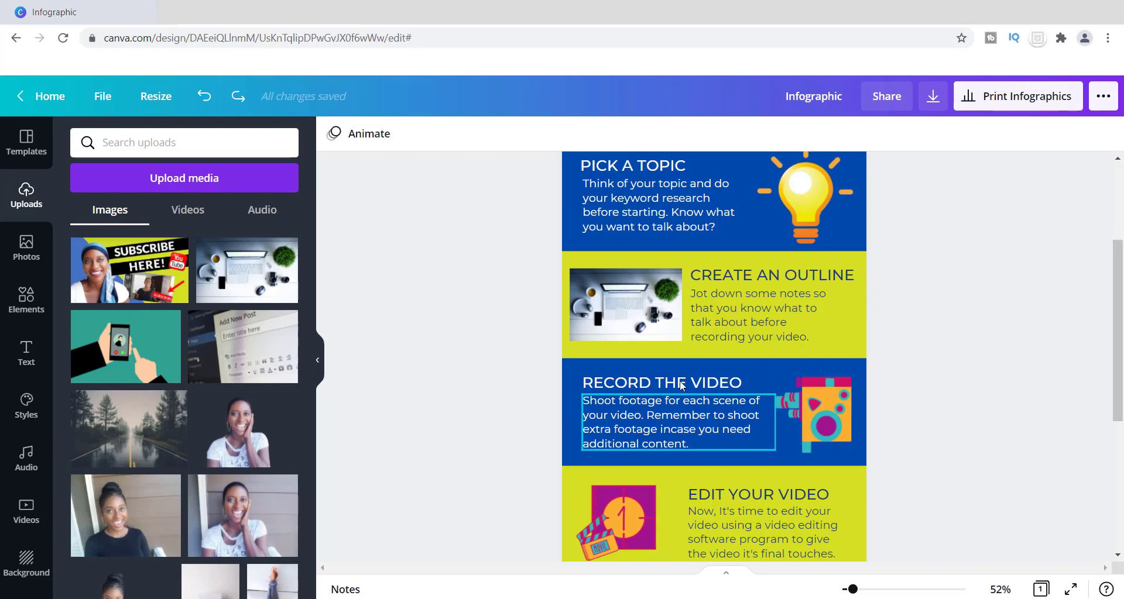
pyautogui.click(825, 421)
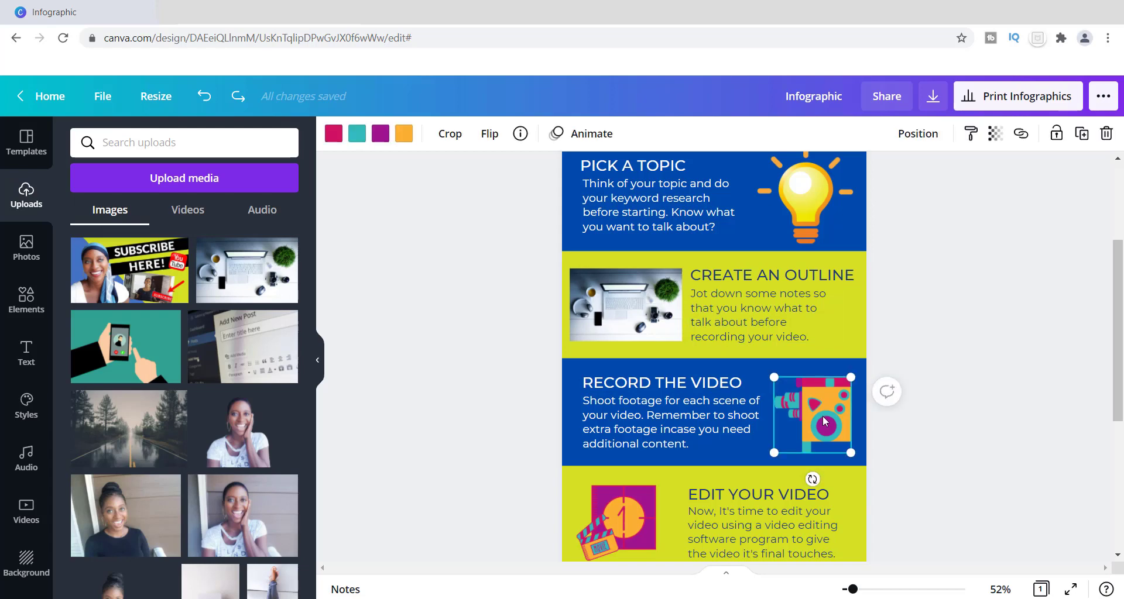
pyautogui.press('Delete')
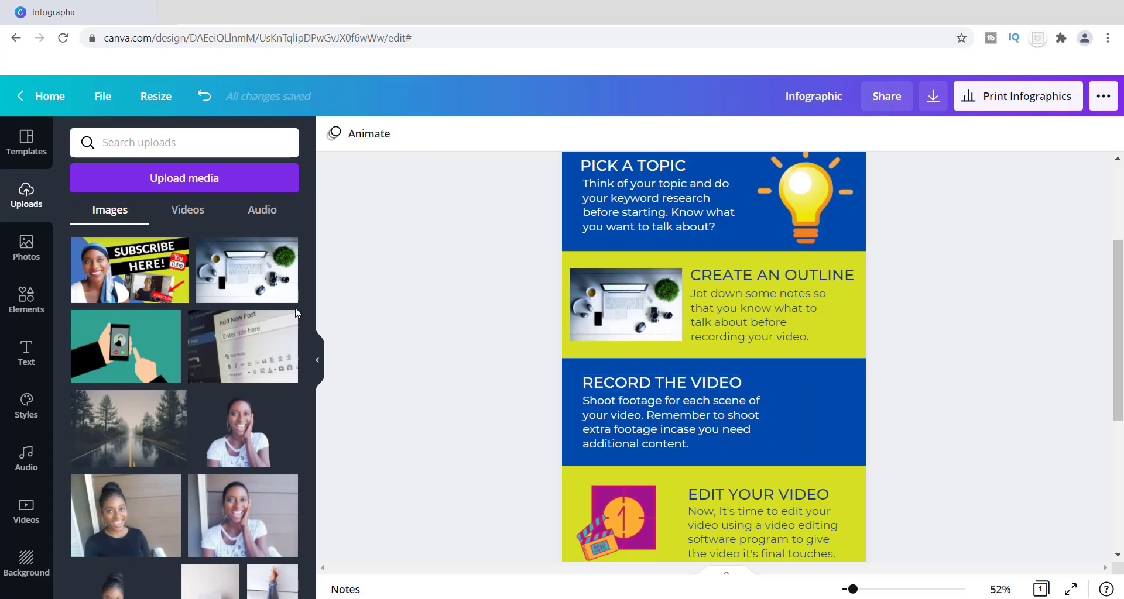
# Add the uploaded image of hands holding a phone, scaled down to fit beside the RECORD THE VIDEO text.
pyautogui.click(119, 357)
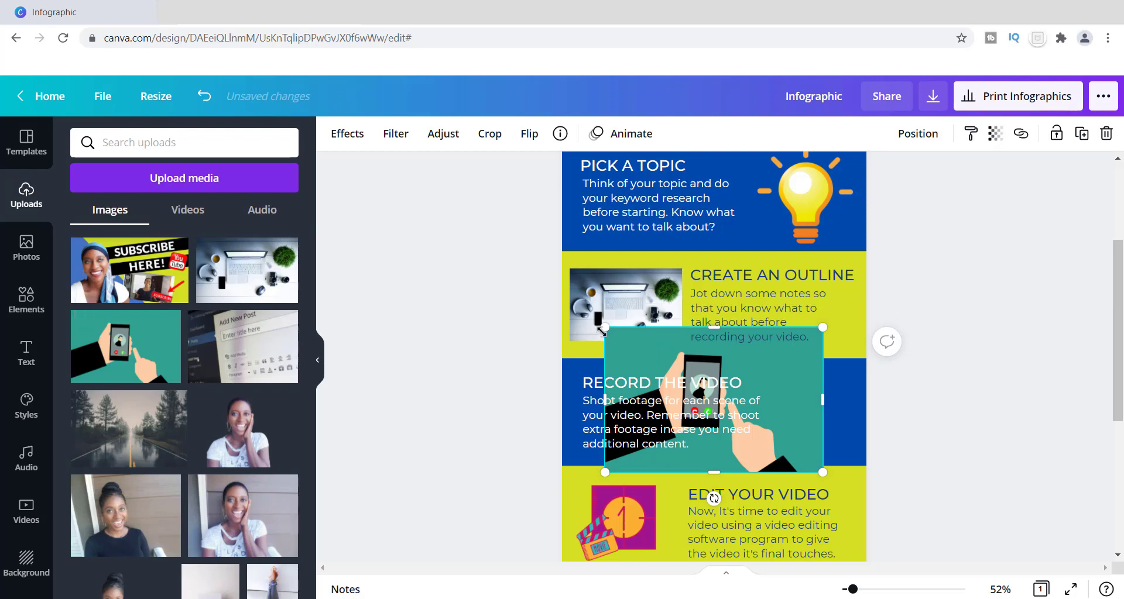
pyautogui.moveTo(604, 328); pyautogui.dragTo(721, 405)
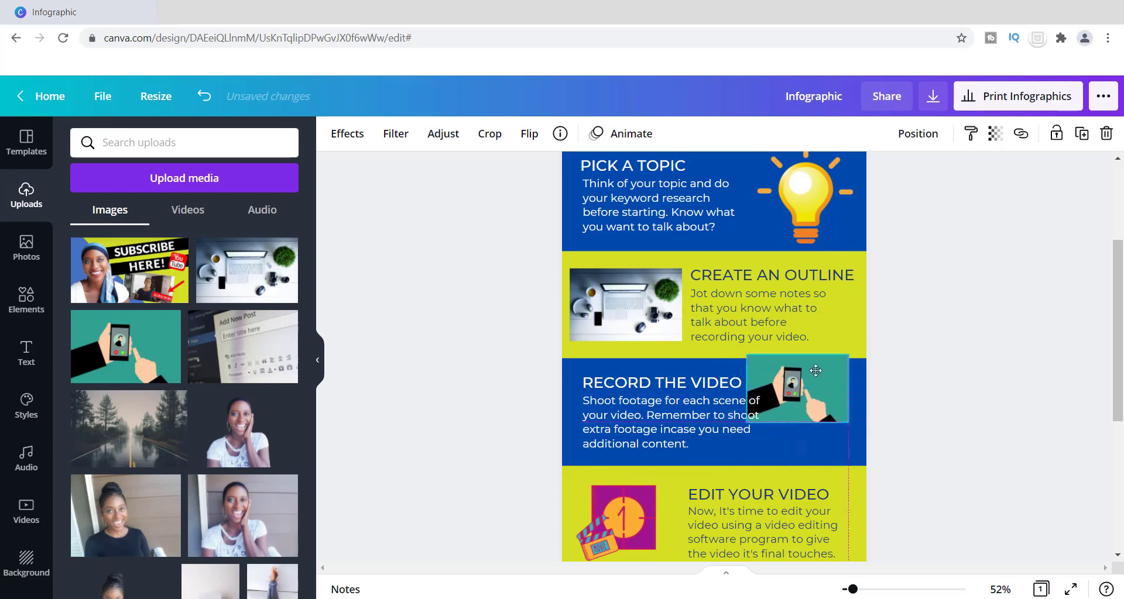